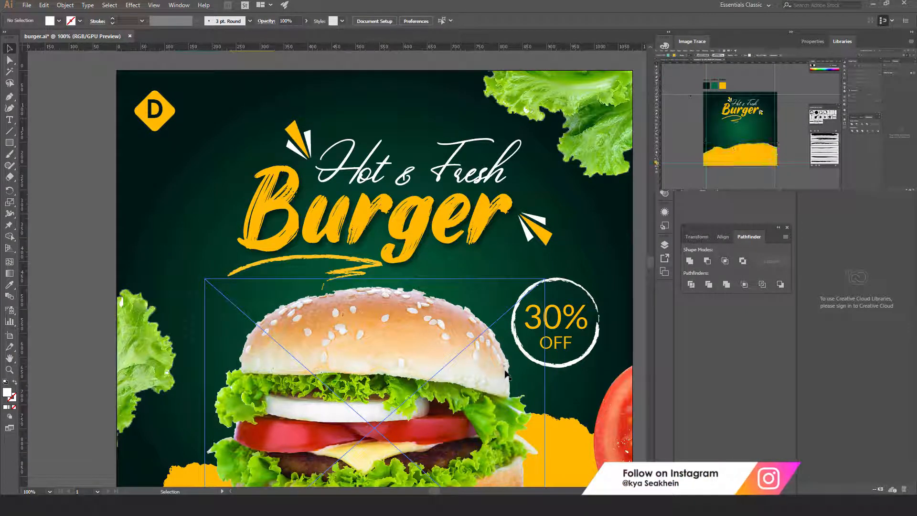
Pan over the finished Hot & Fresh Burger post in burger.ai, then open the File menu
mouse_move(649, 263)
left_mouse_down()
mouse_move(650, 272)
mouse_move(652, 262)
left_mouse_up()
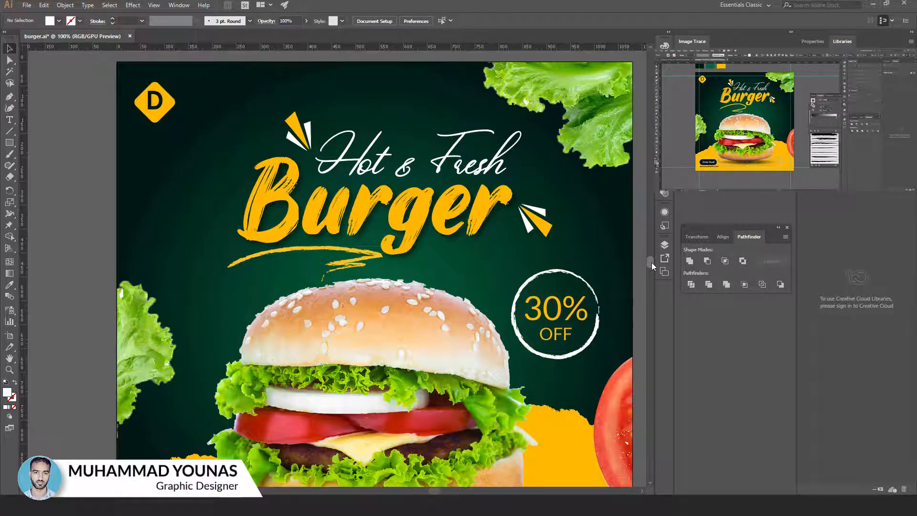
mouse_move(651, 262)
left_mouse_down()
mouse_move(651, 271)
mouse_move(651, 263)
left_mouse_up()
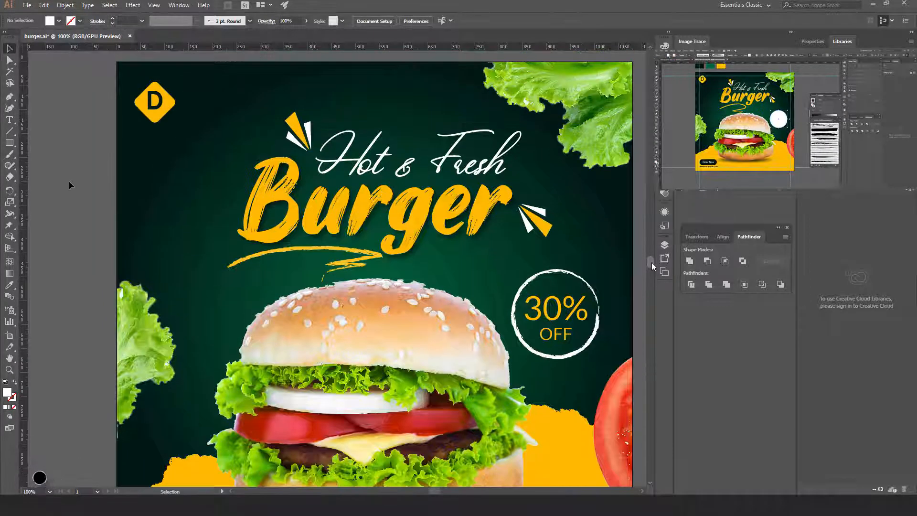
left_click(27, 6)
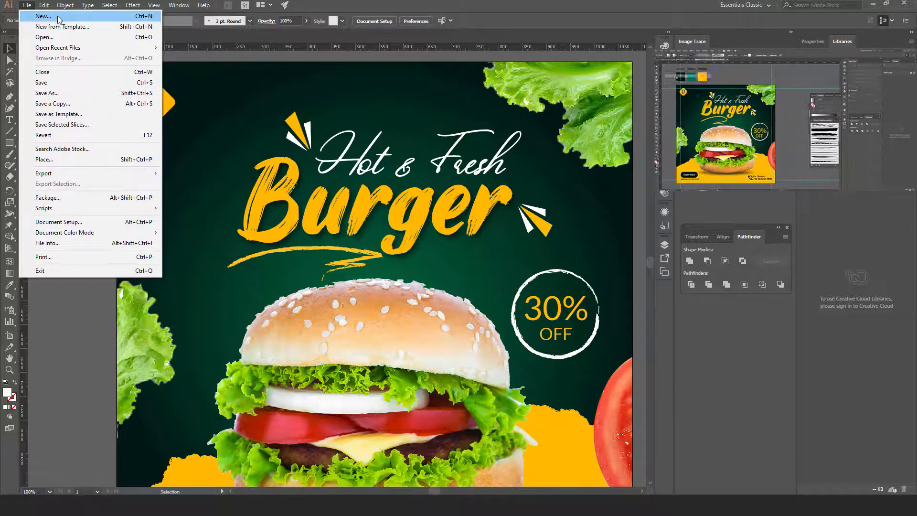
Create a blank Web document sized 1080 × 1080 px (Untitled-5)
left_click(44, 16)
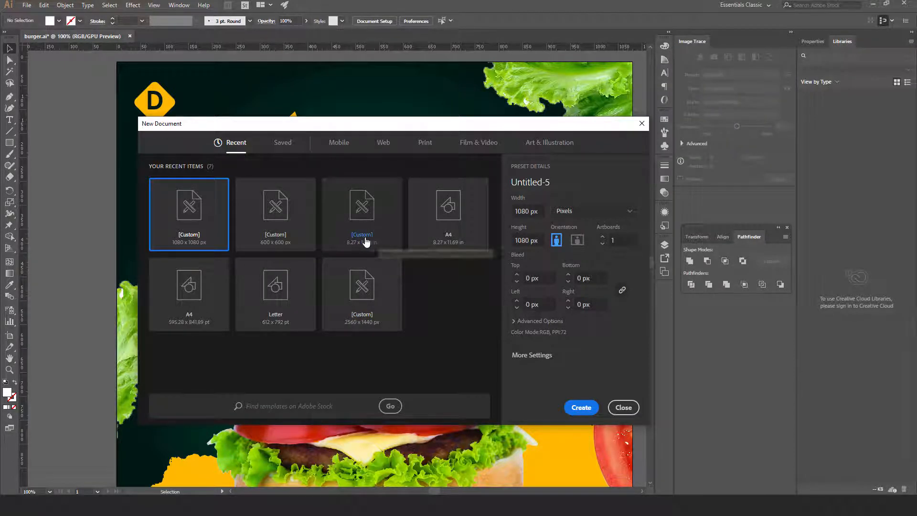
left_click(385, 149)
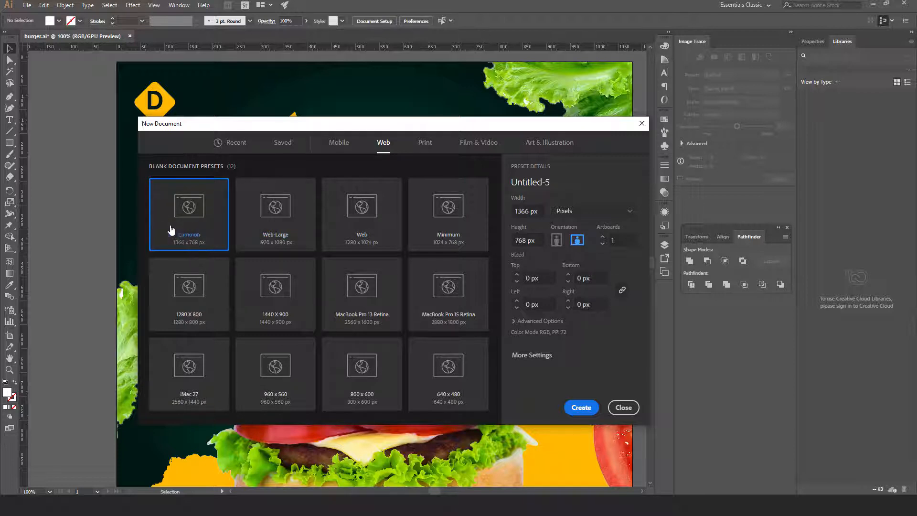
left_click(538, 216)
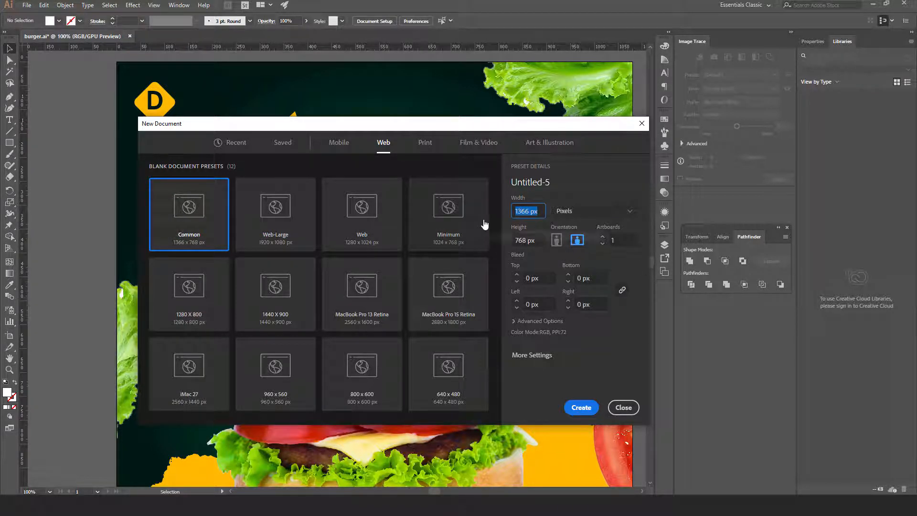
type("1080")
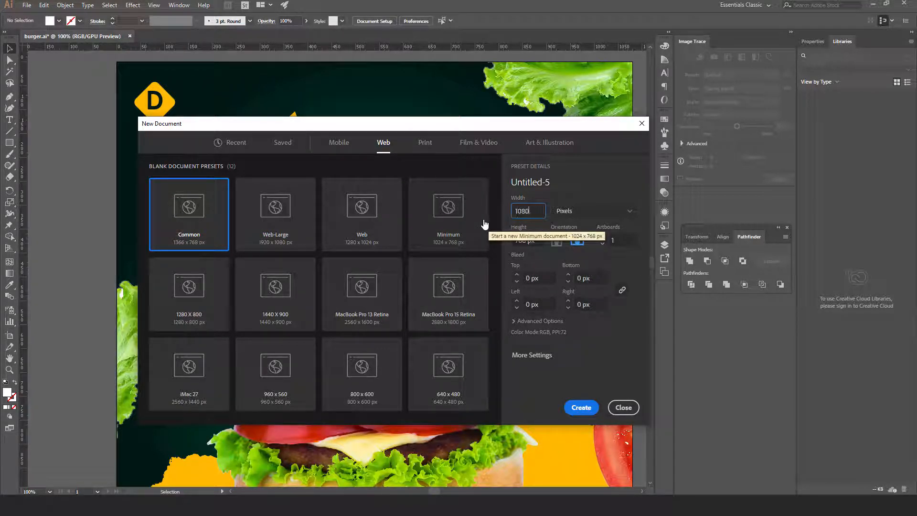
key("Tab")
type("1")
left_click(540, 355)
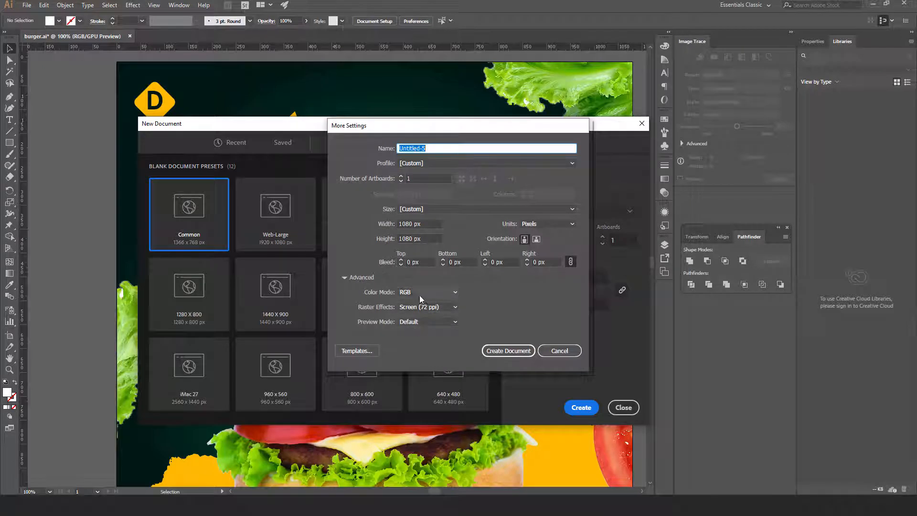
left_click(559, 351)
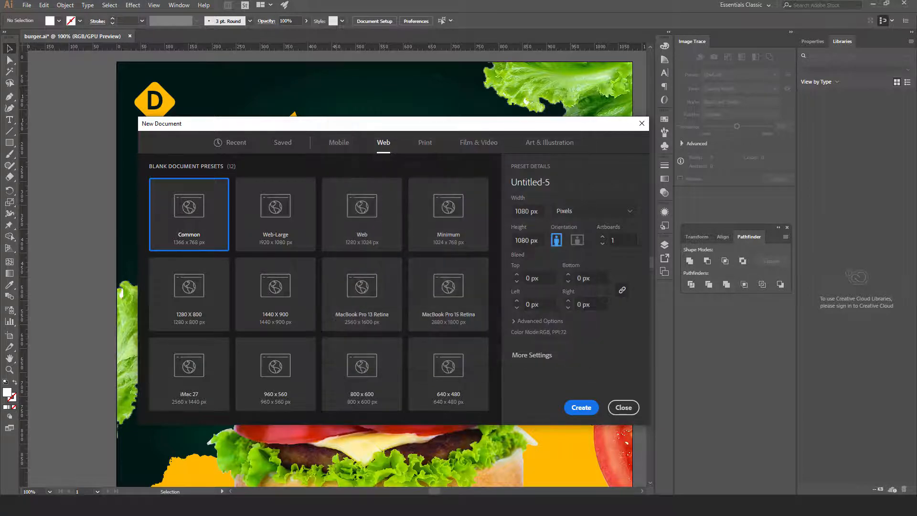
left_click(581, 408)
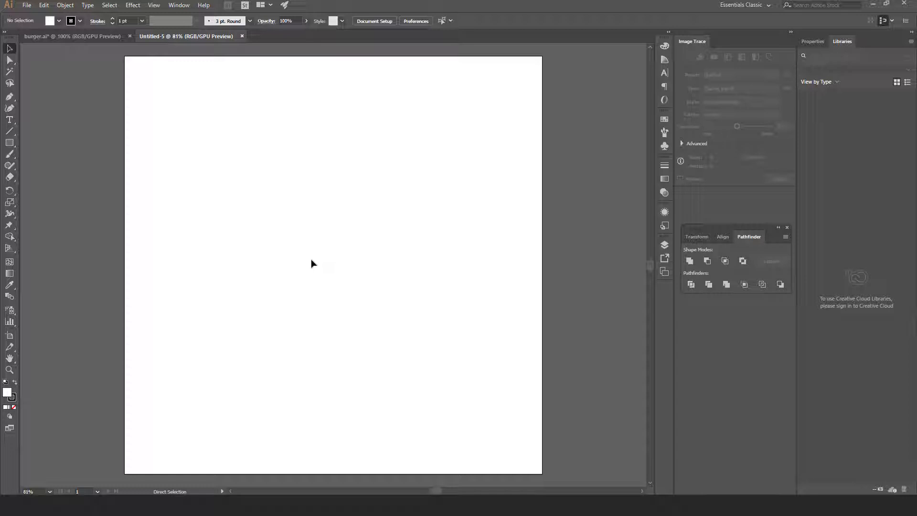
Show rulers and draw a 40 × 40 px square on the artboard
key("ctrl+r")
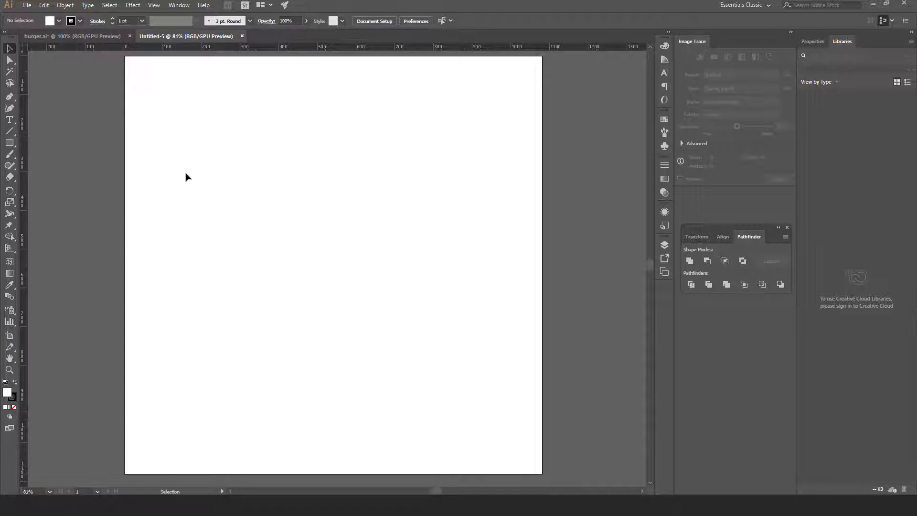
left_click(10, 146)
left_click(178, 170)
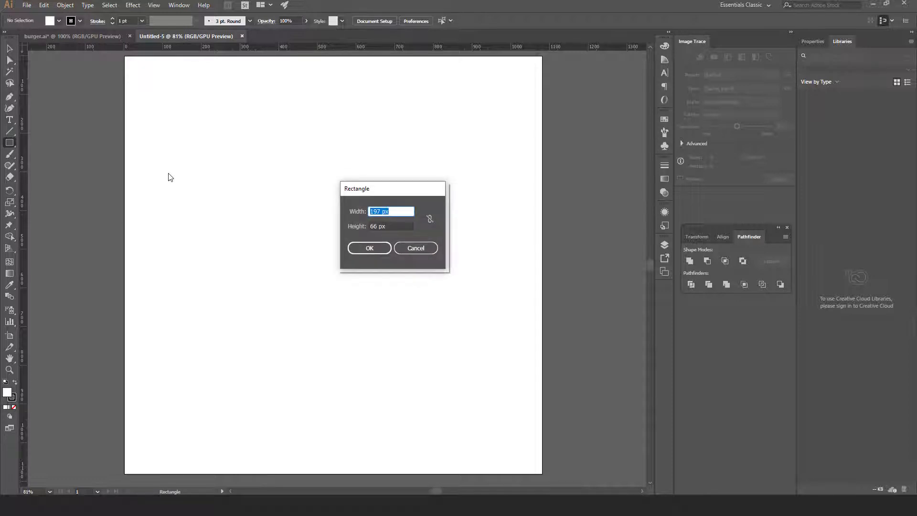
key("Left")
double_click(374, 226)
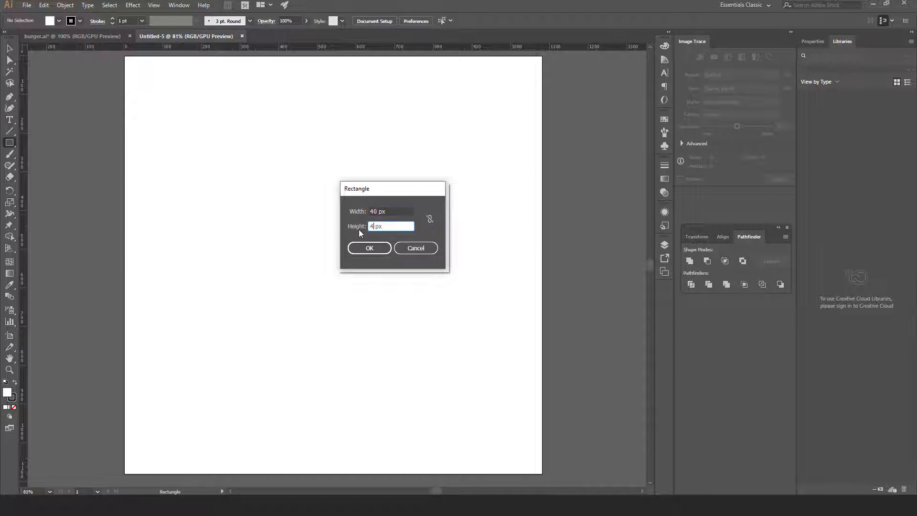
type("40")
left_click(370, 246)
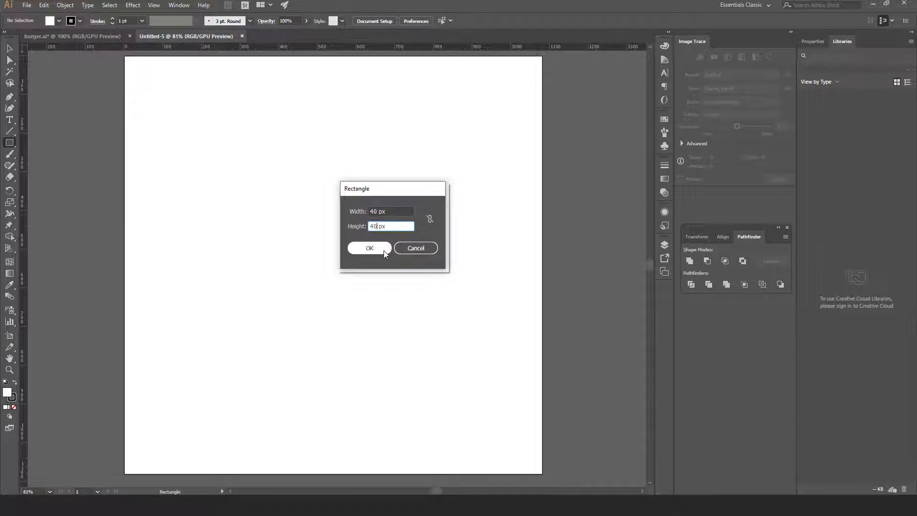
Fill the square with teal 39aa99
double_click(8, 395)
type("39aa99")
left_click(556, 191)
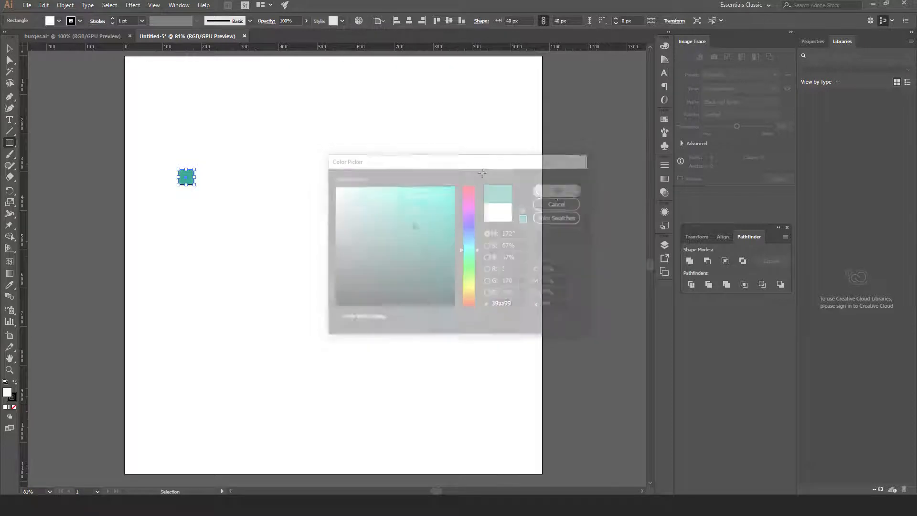
Position the teal square in the artboard corners and pull top and left guides to its edges
key("v")
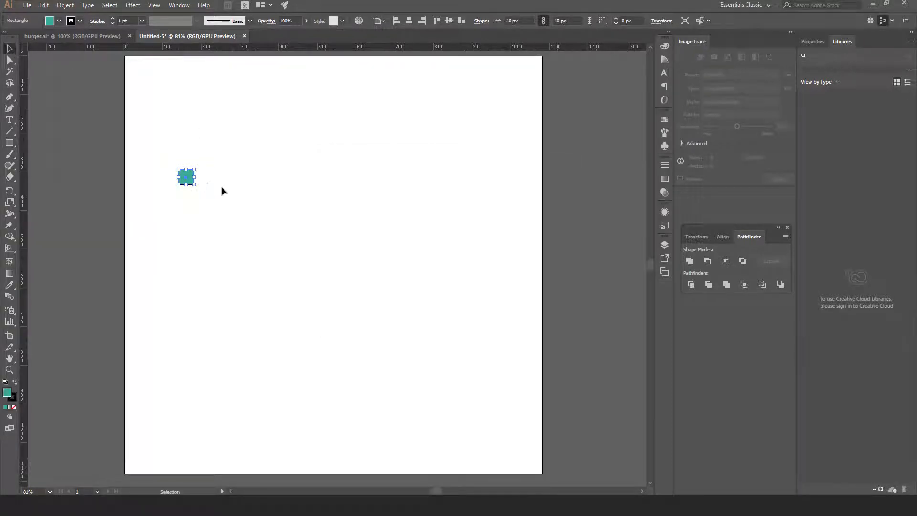
left_click(210, 191)
left_click_drag(192, 184, 538, 467)
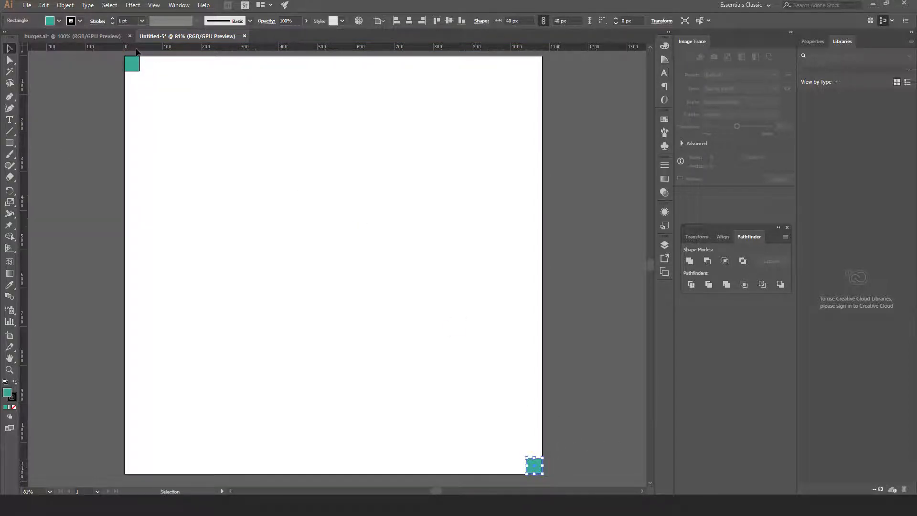
left_click_drag(139, 50, 137, 71)
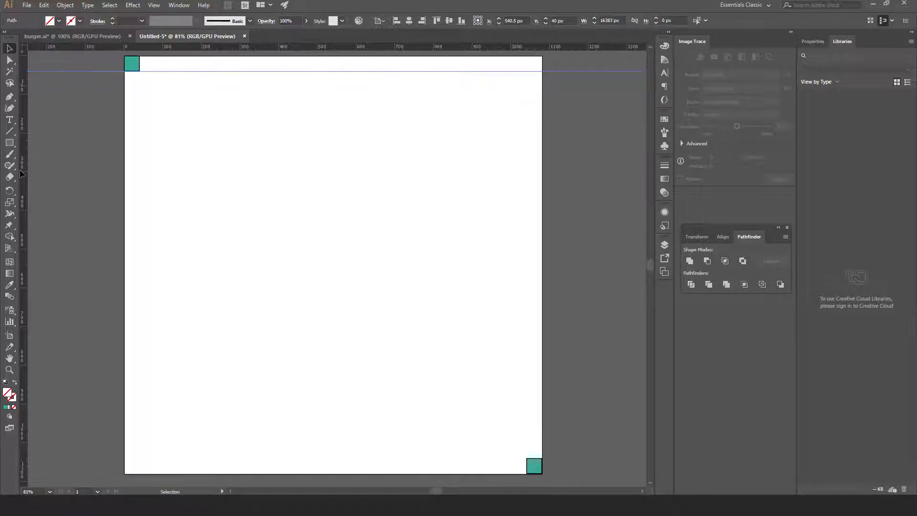
left_click_drag(25, 172, 140, 149)
Add the bottom and right guides at the bottom-right square, then delete that square
left_click_drag(286, 46, 430, 406)
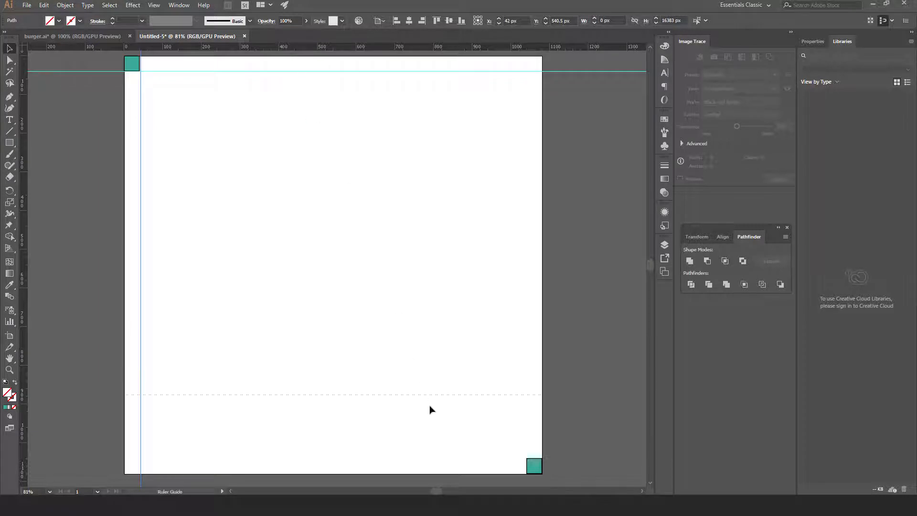
left_click_drag(442, 457, 442, 462)
left_click_drag(26, 287, 528, 388)
left_click(534, 468)
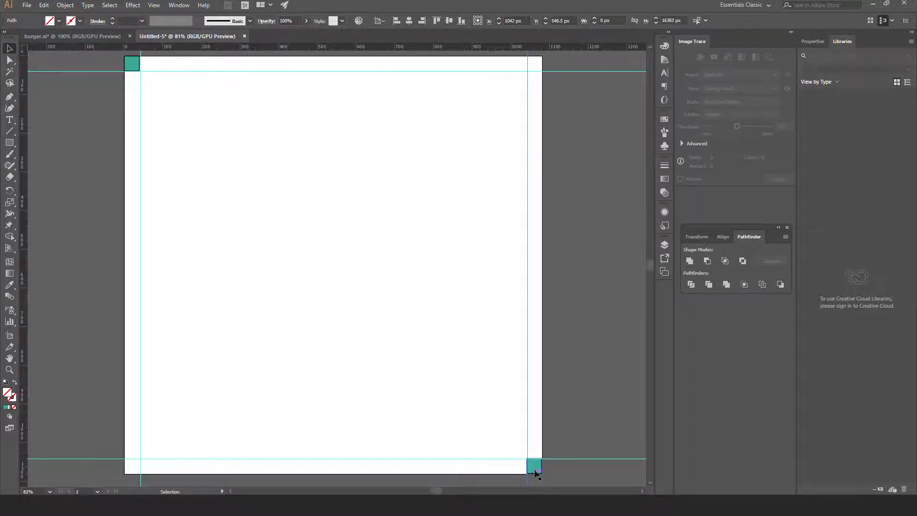
key("Delete")
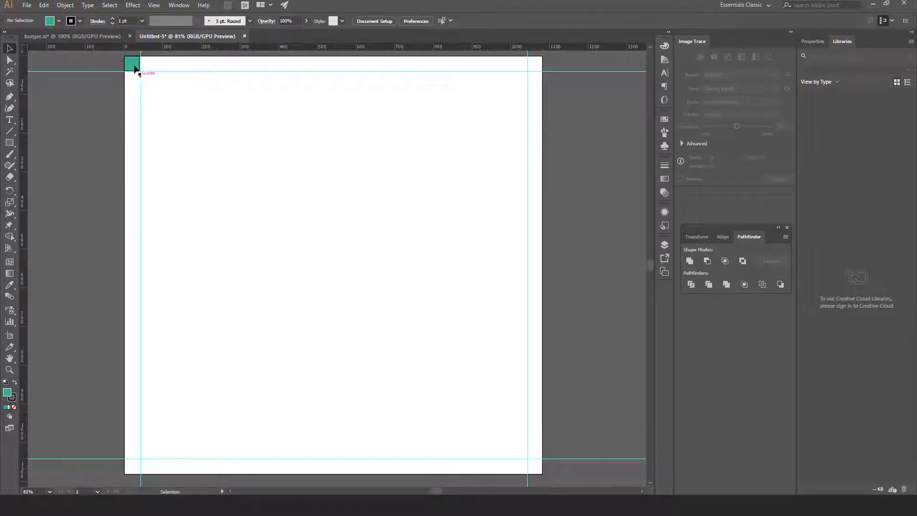
Delete the top-left square and copy the 001916, 02663C and FFBB00 swatches from burger.ai
left_click(133, 65)
key("Delete")
left_click(86, 41)
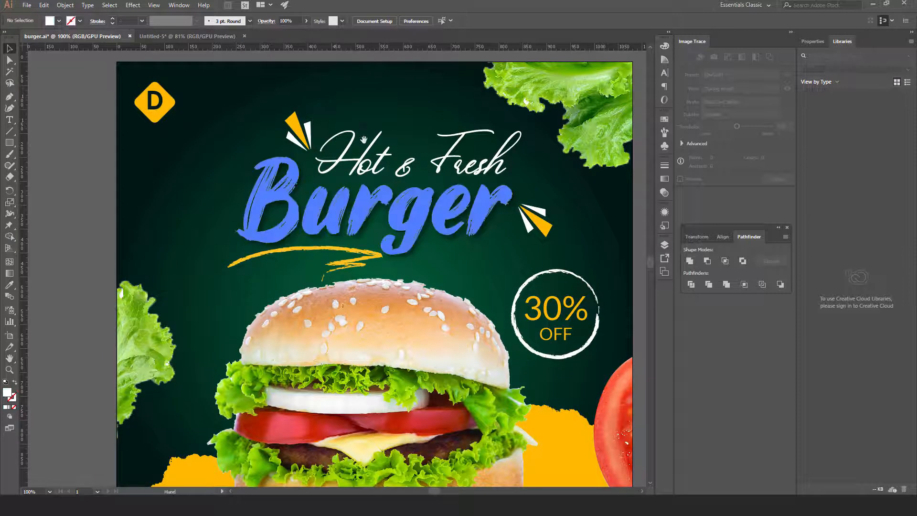
scroll(334, 267, "up", 5)
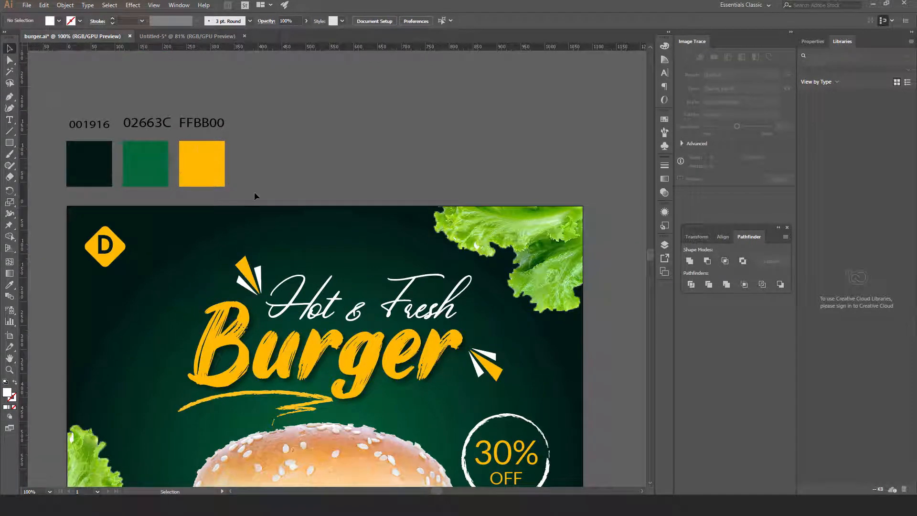
left_click_drag(254, 191, 12, 3)
left_click(44, 5)
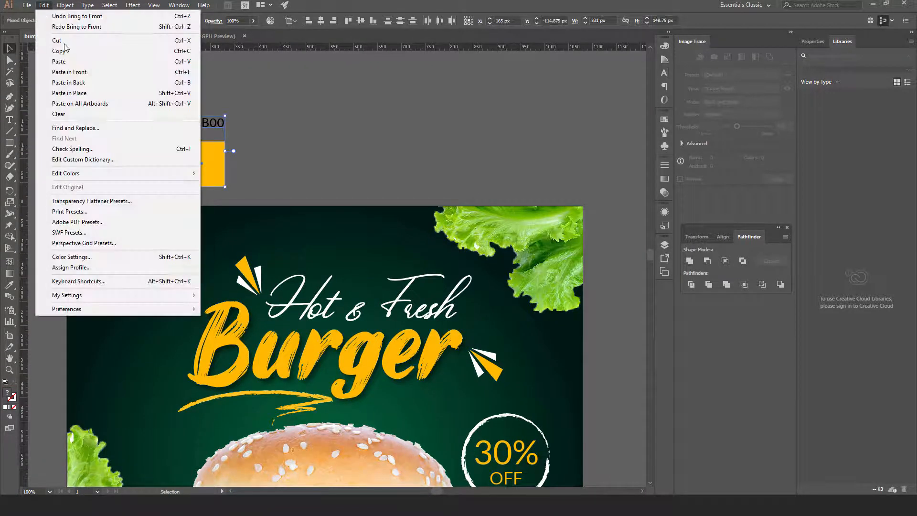
left_click(62, 51)
Paste the swatches in place above the Untitled-5 artboard and bring the artboard into view
left_click(171, 37)
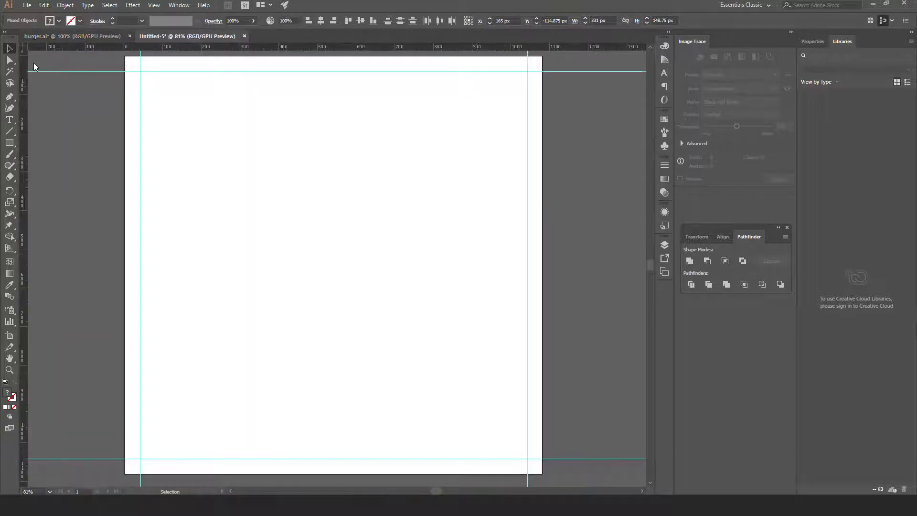
left_click(43, 5)
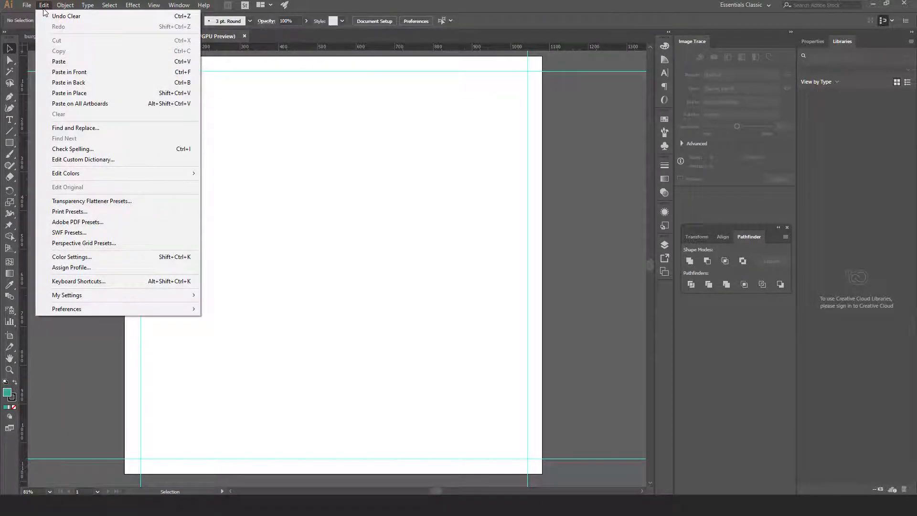
left_click(73, 94)
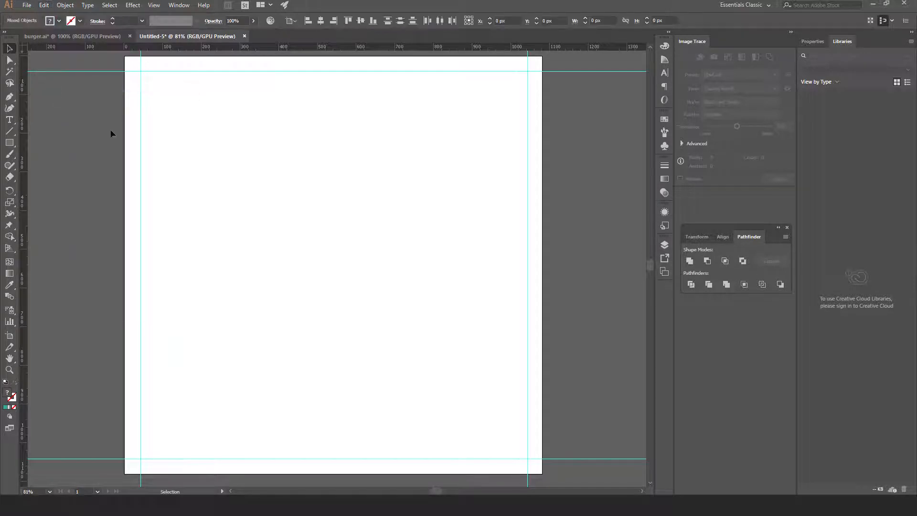
left_click_drag(243, 128, 233, 206)
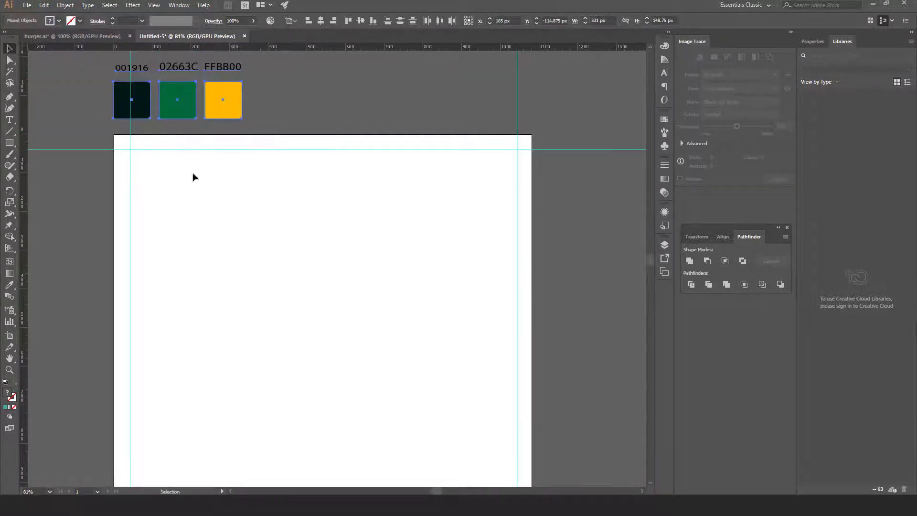
left_click_drag(274, 250, 266, 186)
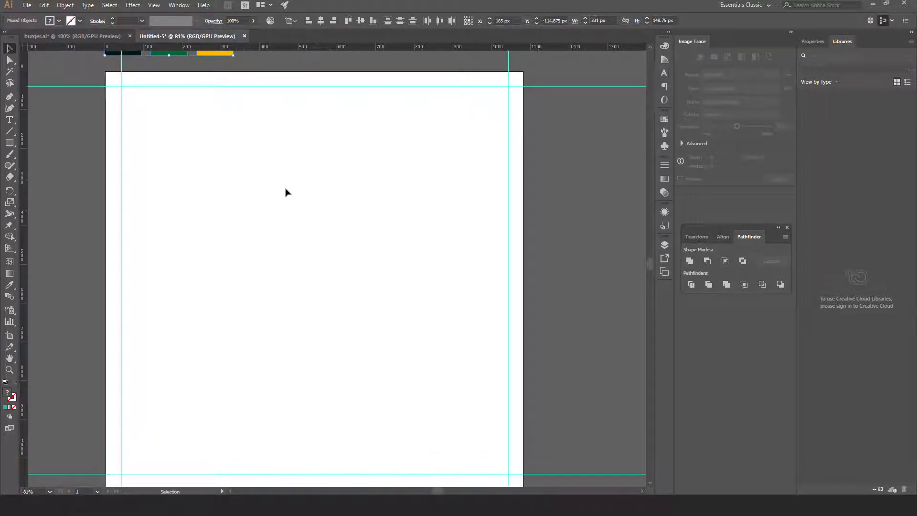
left_click(13, 147)
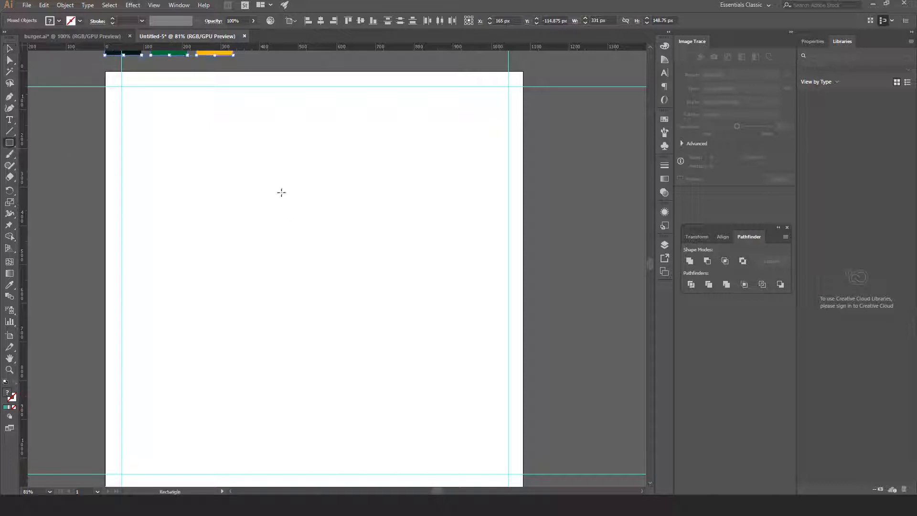
Draw a 1080 × 1080 px square on the artboard
left_click(190, 161)
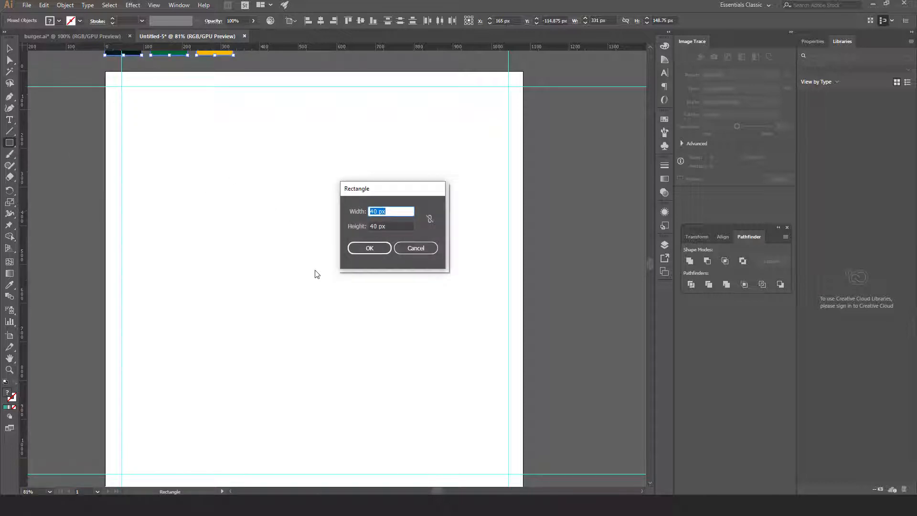
type("1080")
key("Tab")
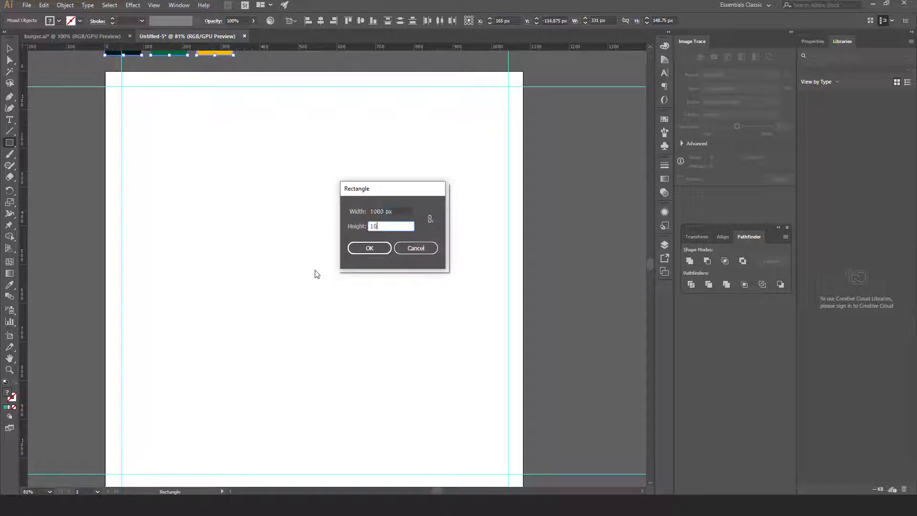
left_click(368, 248)
left_click(8, 50)
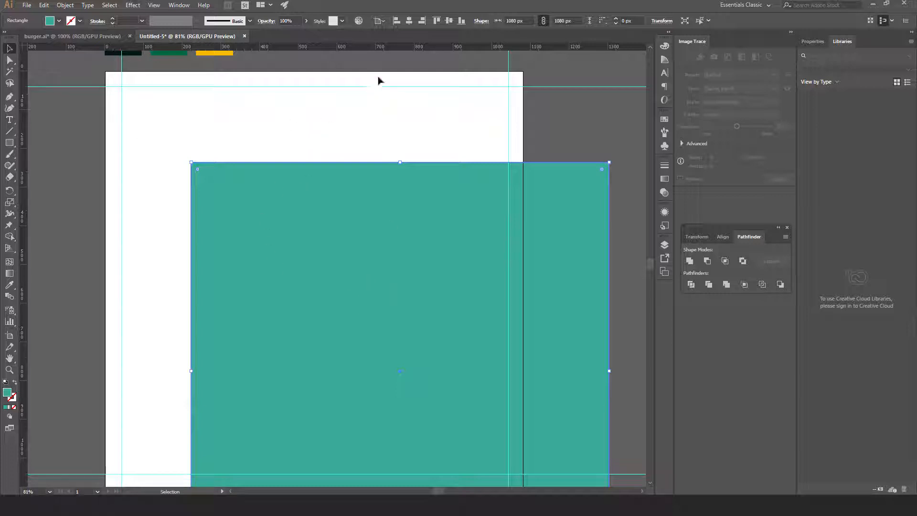
Align the square to the artboard's left and top edges using Align To Artboard
left_click(384, 21)
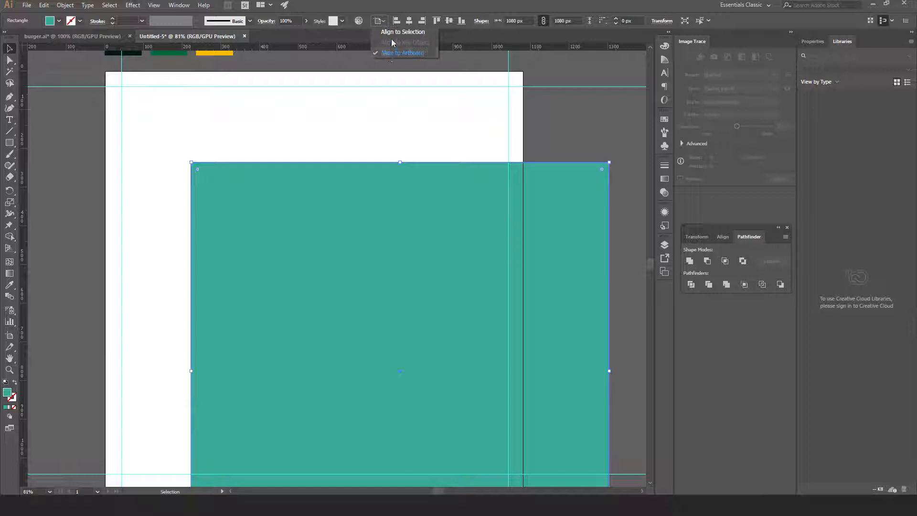
left_click(394, 32)
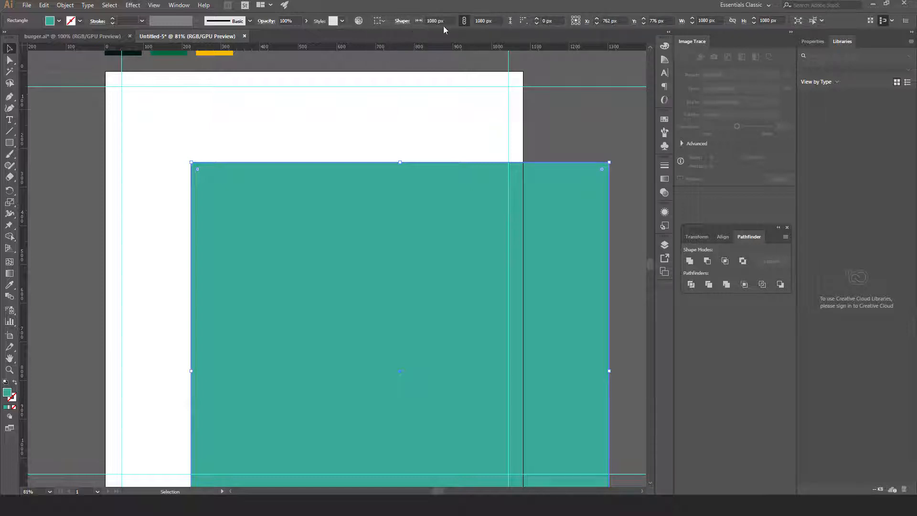
left_click(382, 21)
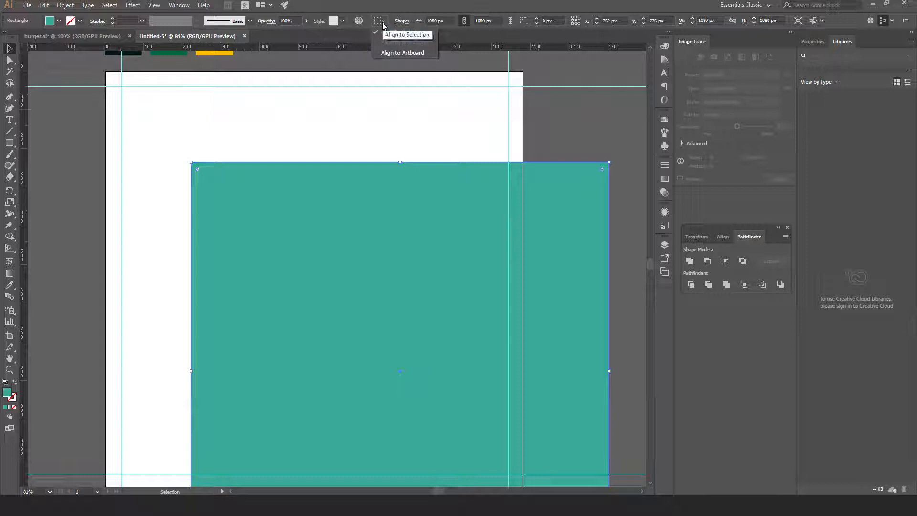
left_click(391, 53)
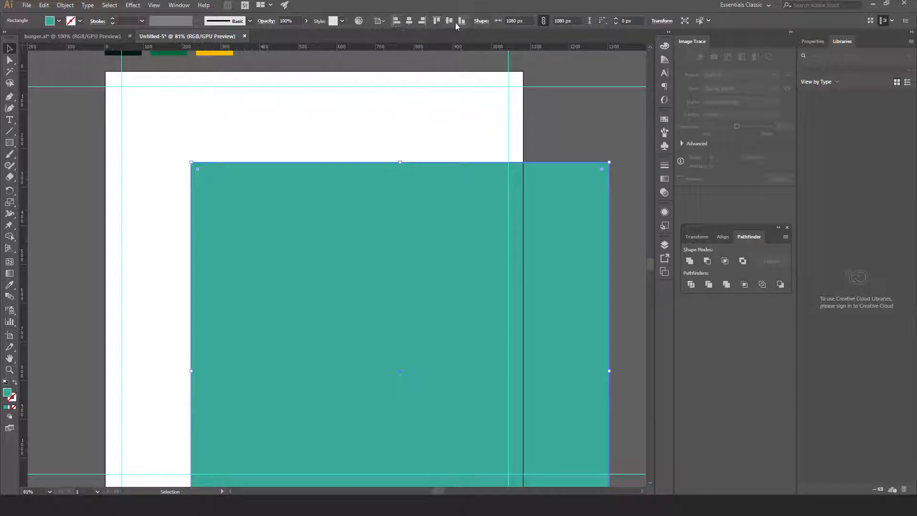
left_click(394, 21)
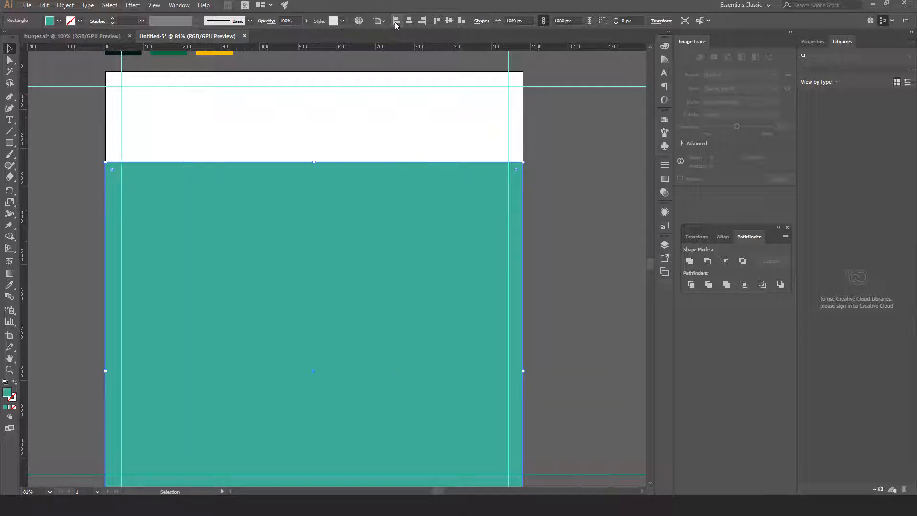
left_click(437, 21)
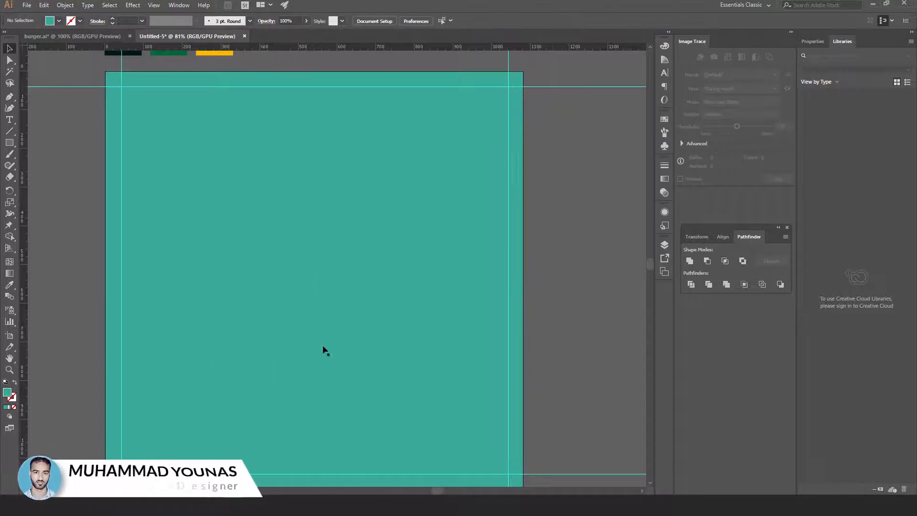
Eyedrop the dark 001916 swatch onto the background square
key("ctrl+shift+a")
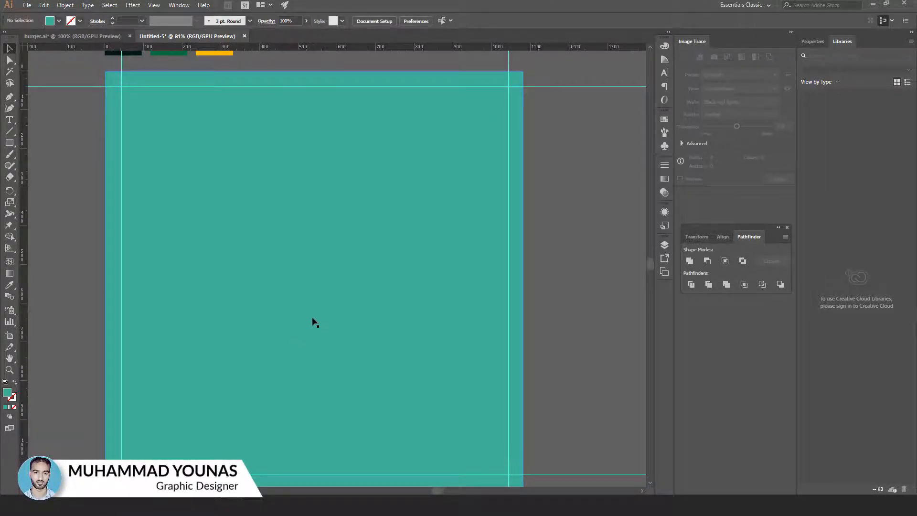
mouse_move(313, 321)
left_mouse_down()
mouse_move(317, 284)
mouse_move(314, 315)
left_mouse_up()
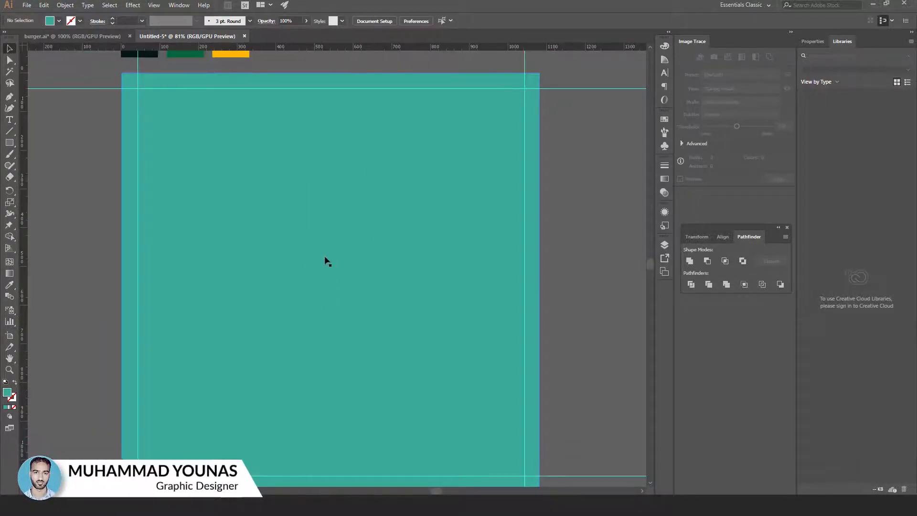
left_click(305, 244)
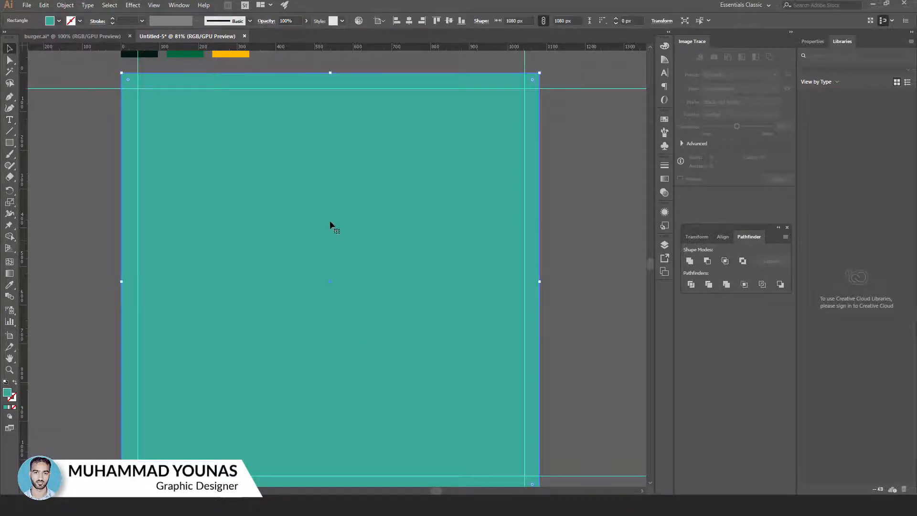
scroll(303, 213, "up", 2)
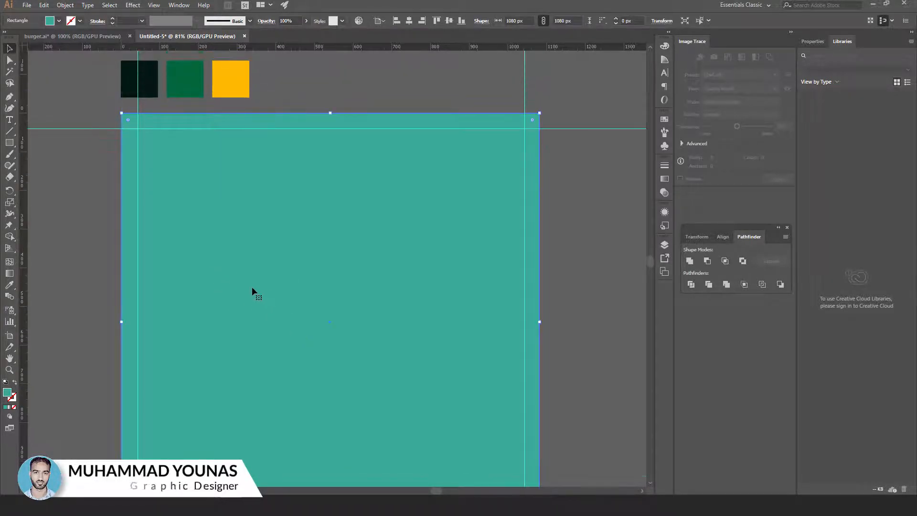
left_click(10, 285)
left_click(153, 81)
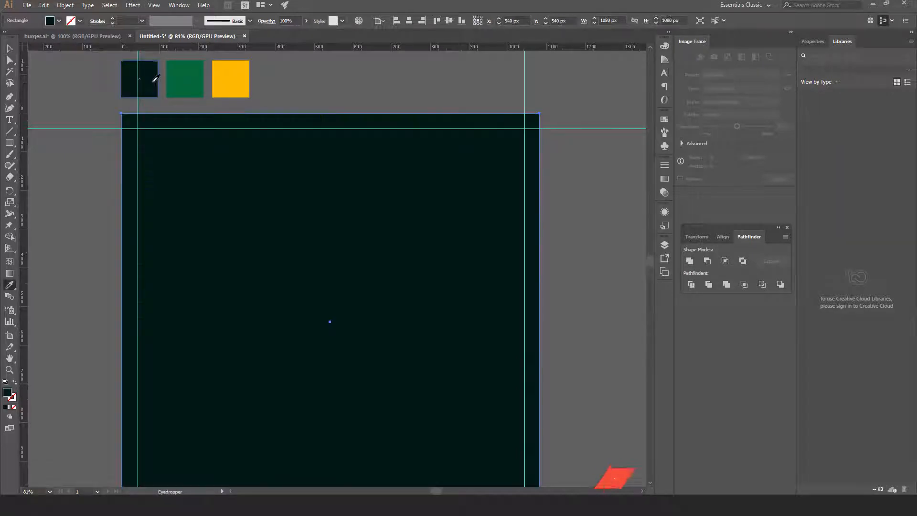
key("v")
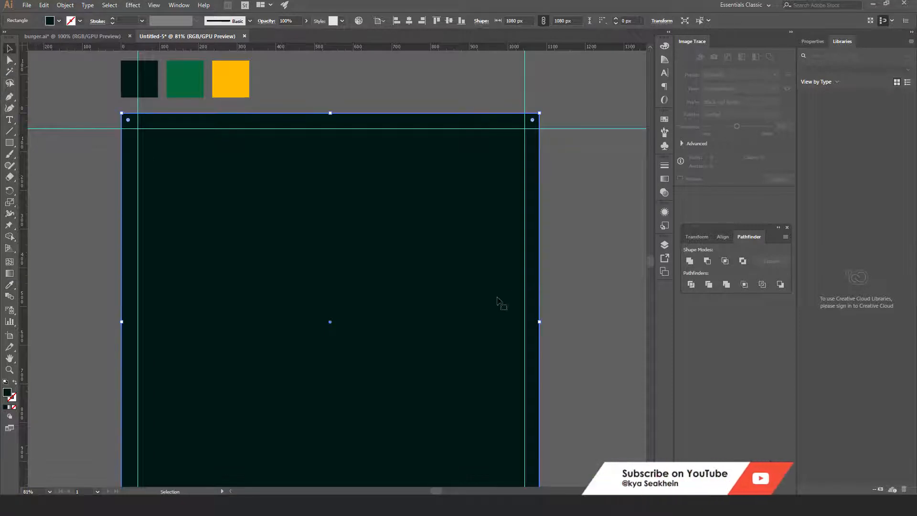
left_click_drag(453, 222, 433, 276)
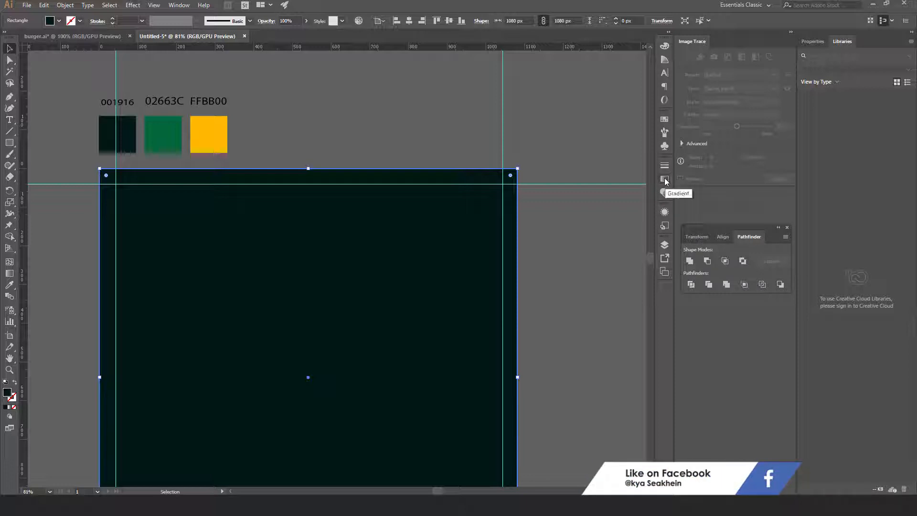
Fill the background square with the Summer radial gradient swatch
left_click(180, 5)
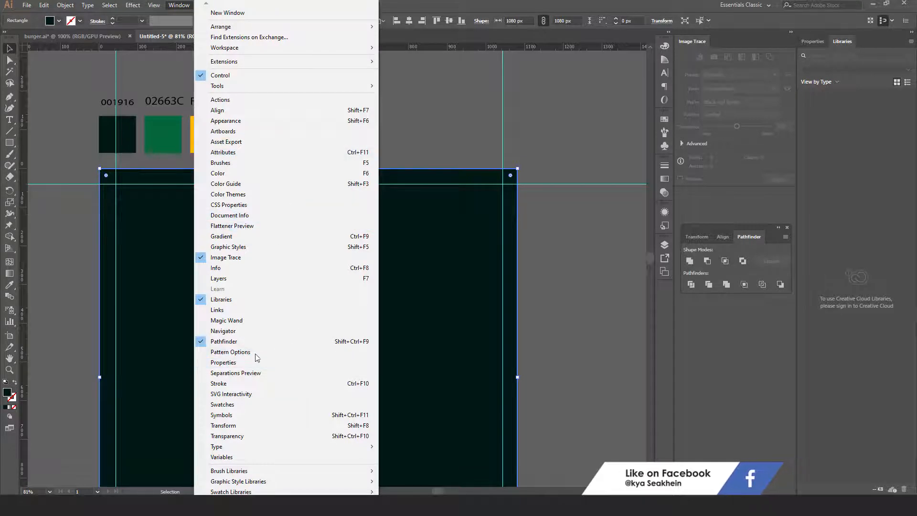
left_click(241, 237)
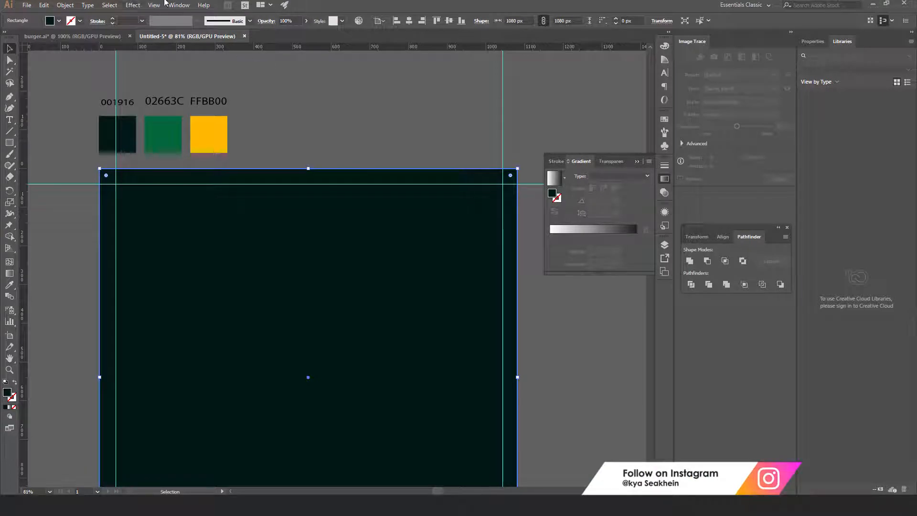
left_click(455, 317)
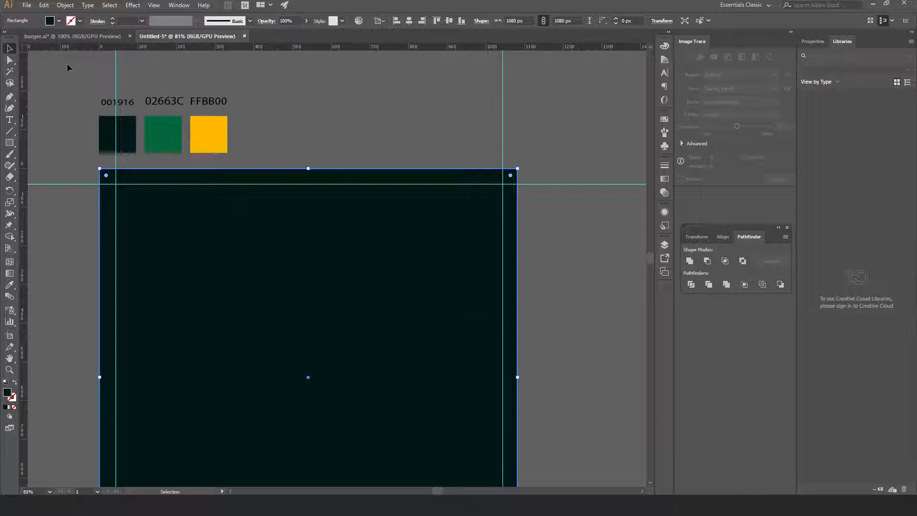
left_click(60, 21)
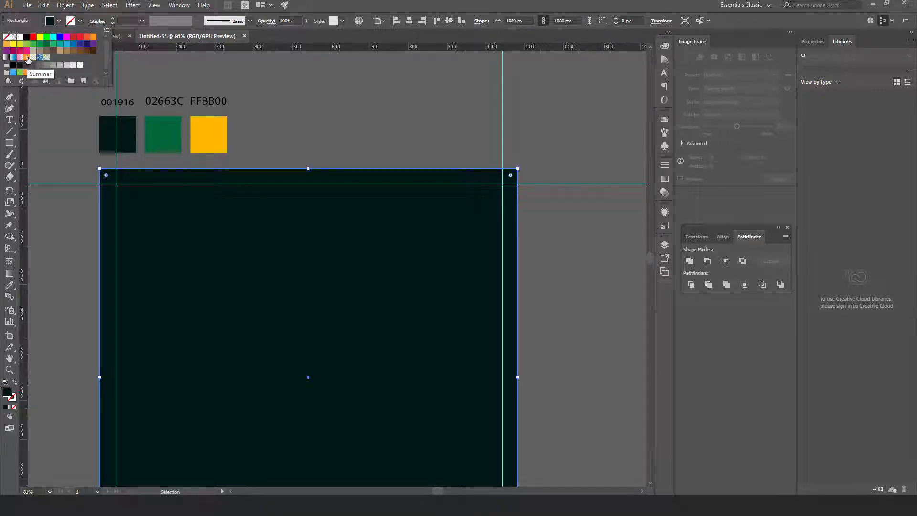
left_click(27, 58)
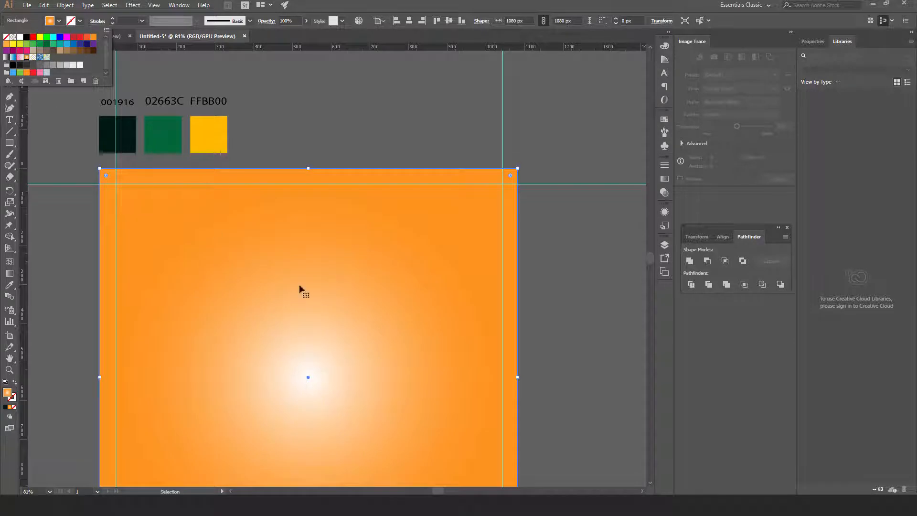
left_click(667, 183)
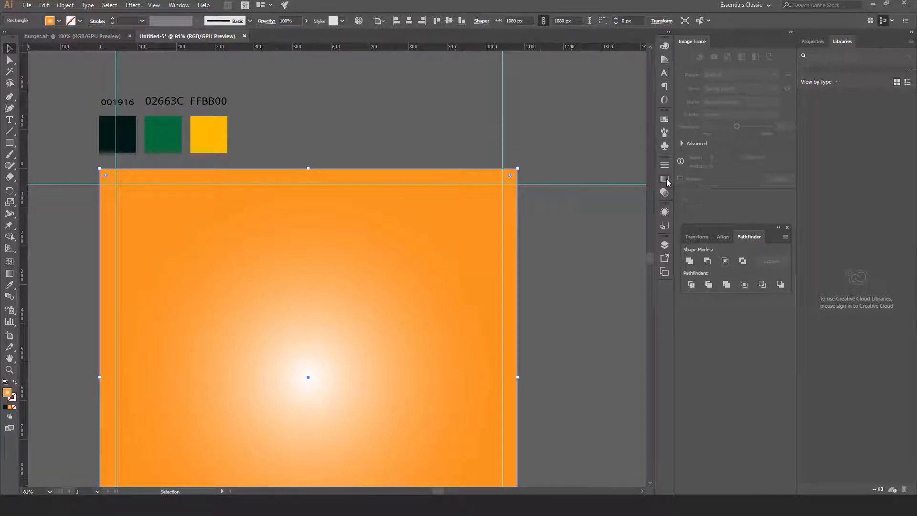
Set the gradient's outer stop to 001916 and its inner stop to 02663C
left_click(666, 183)
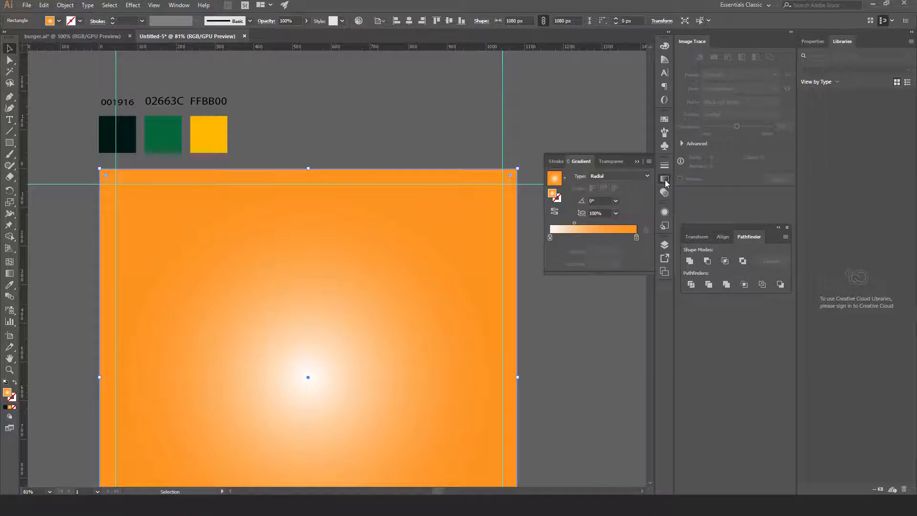
double_click(636, 237)
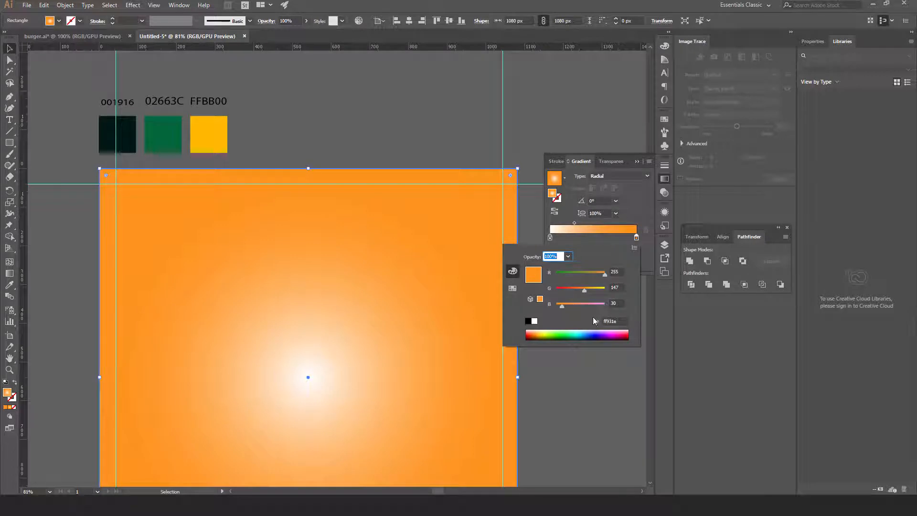
left_click(607, 323)
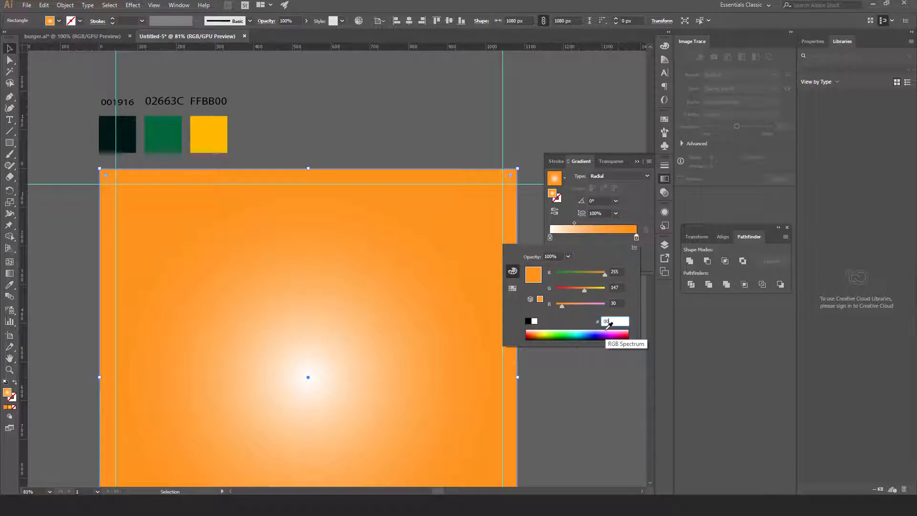
type("001916")
key("Tab")
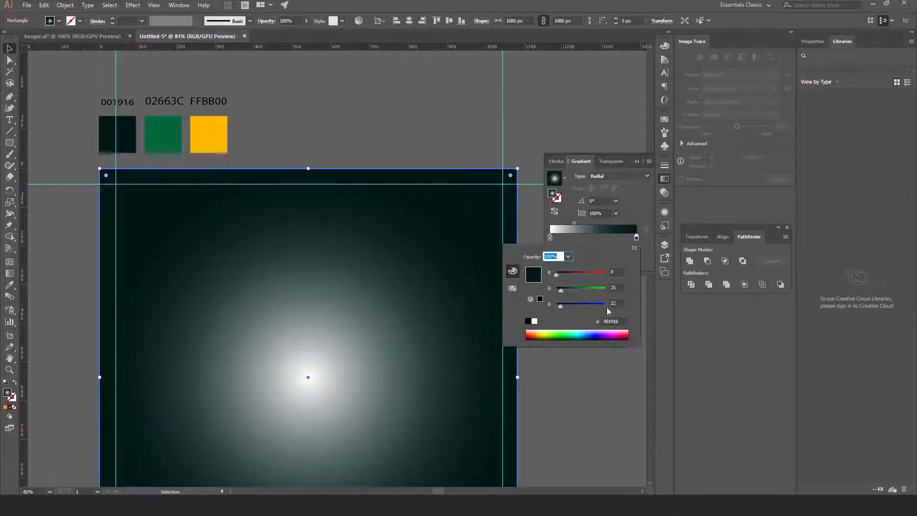
double_click(549, 238)
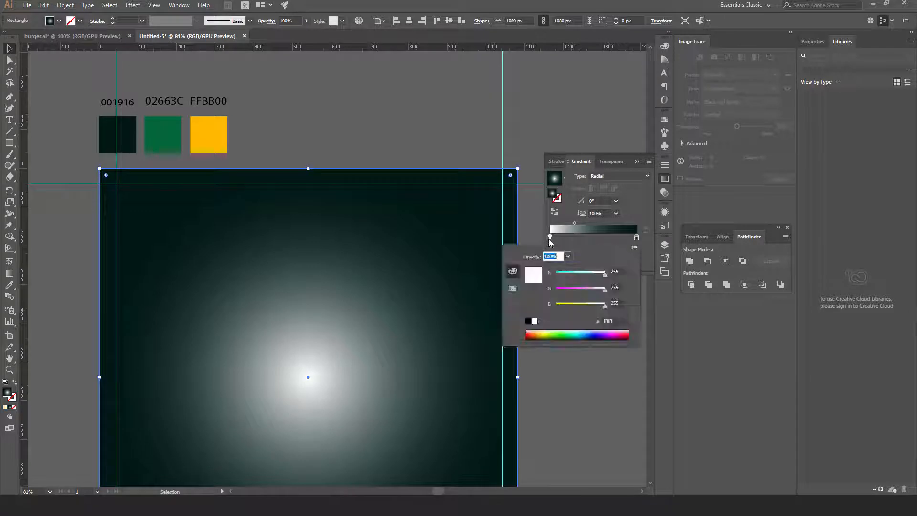
left_click(611, 321)
left_click(611, 321)
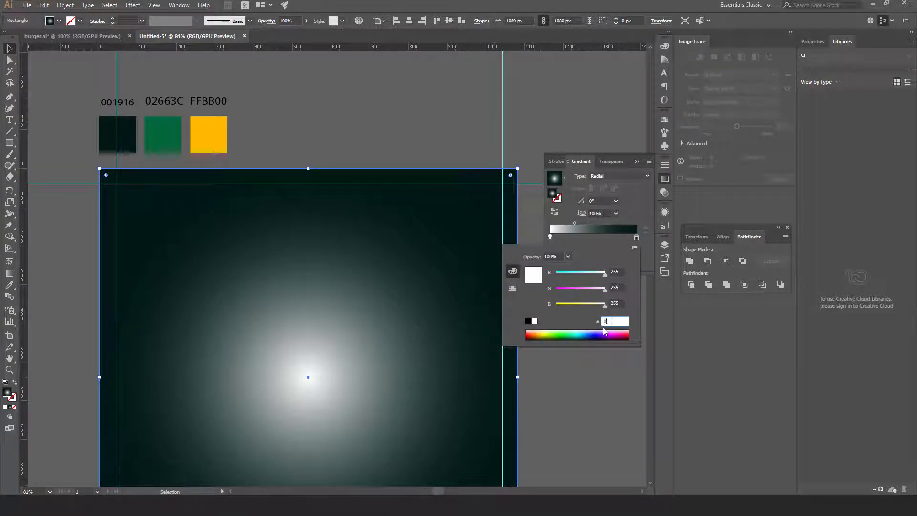
type("02663c")
key("Tab")
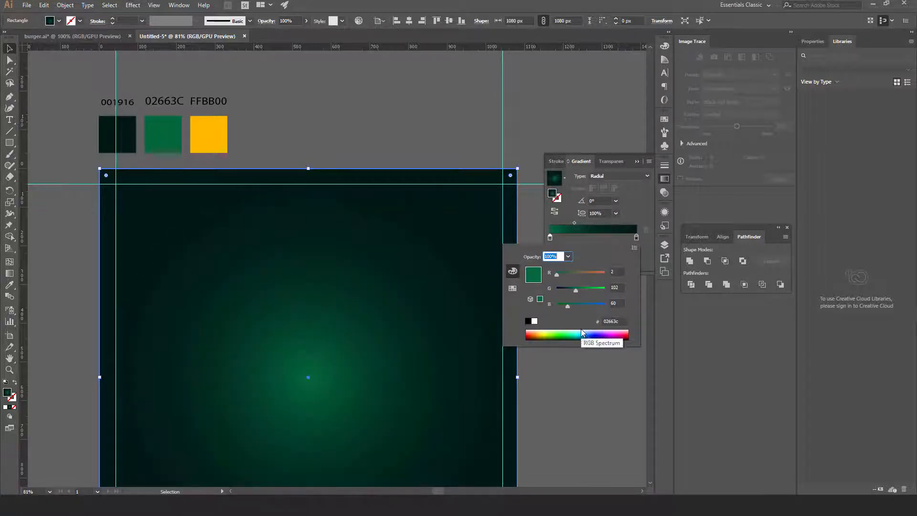
left_click(626, 212)
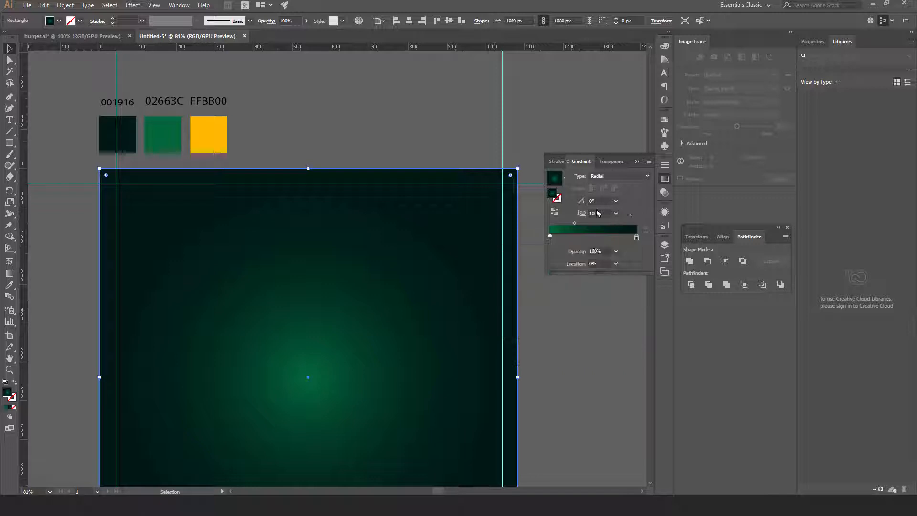
Set the gradient midpoint location to 50%
left_click(575, 222)
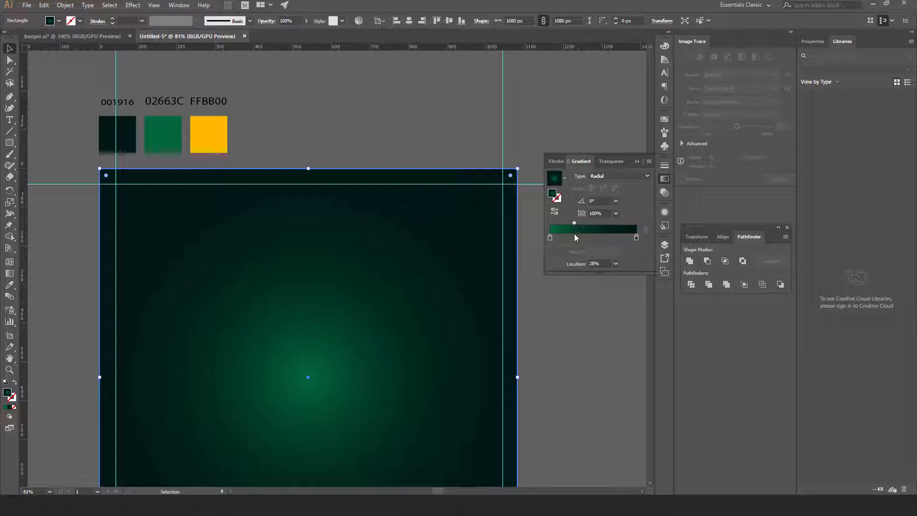
left_click(616, 264)
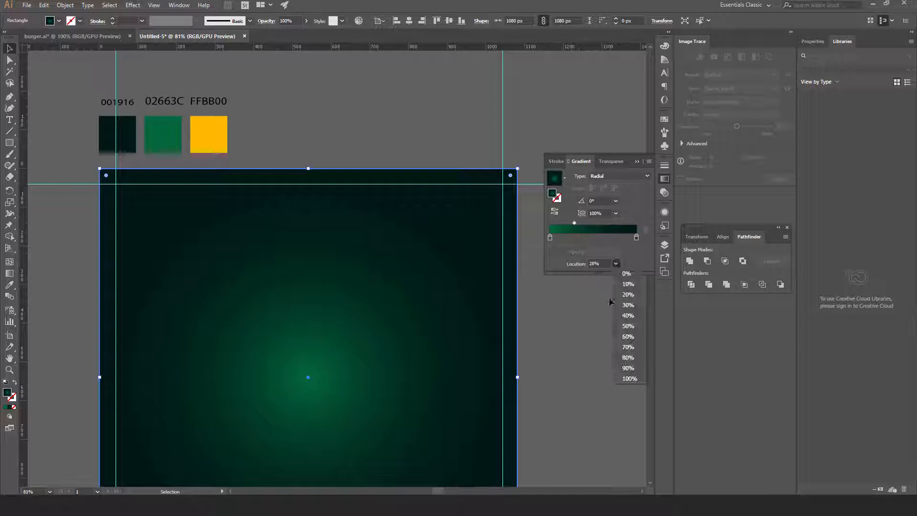
left_click(627, 327)
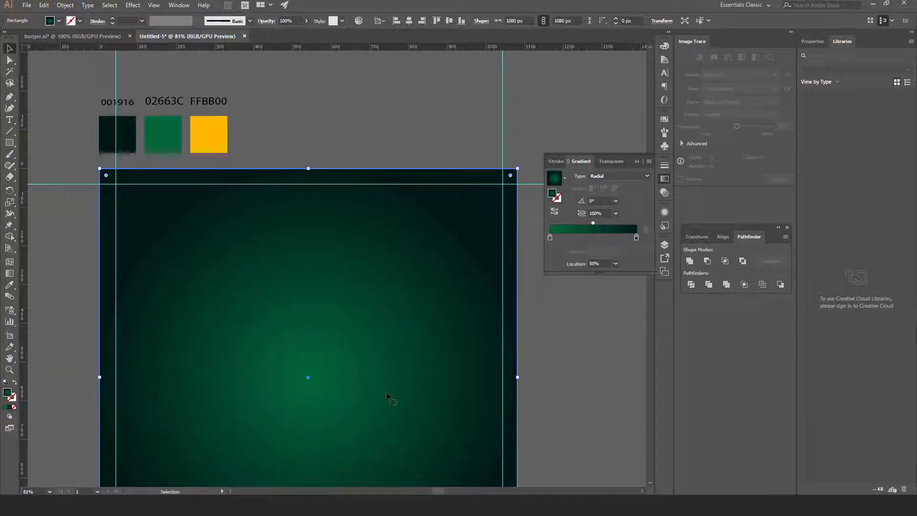
left_click(538, 407)
key("space")
left_click_drag(453, 385, 452, 288)
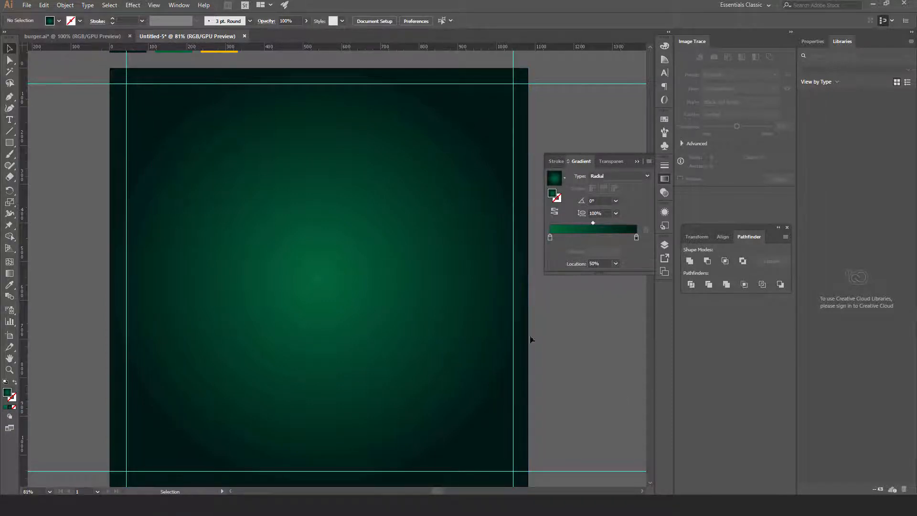
Add a text object reading Burger near the top of the artboard
left_click(9, 120)
left_click(238, 158)
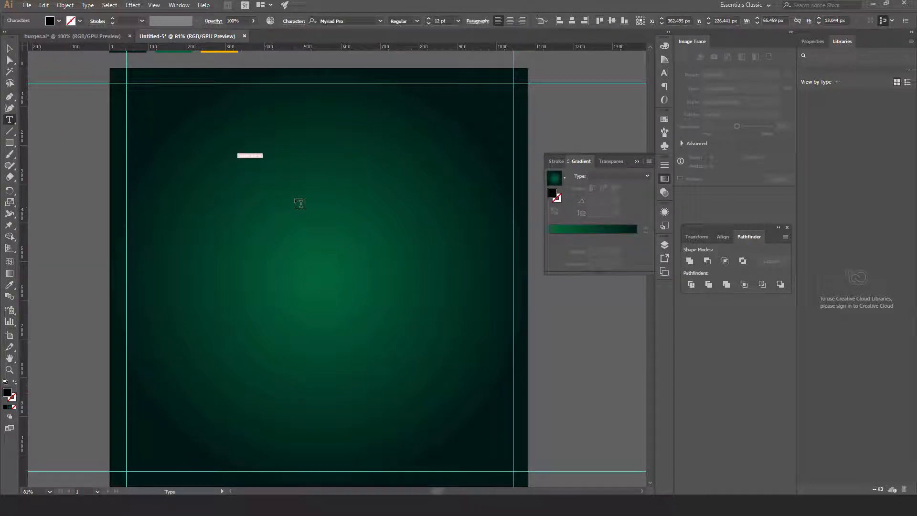
key("BackSpace")
key("ctrl+a")
Set the Burger text to the James Stroker font at 100 pt
left_click(664, 74)
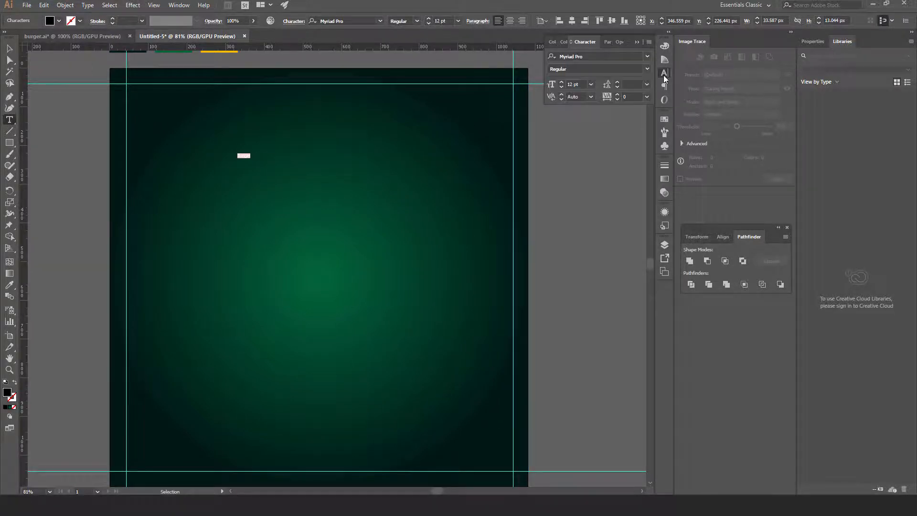
left_click(622, 57)
left_click(648, 57)
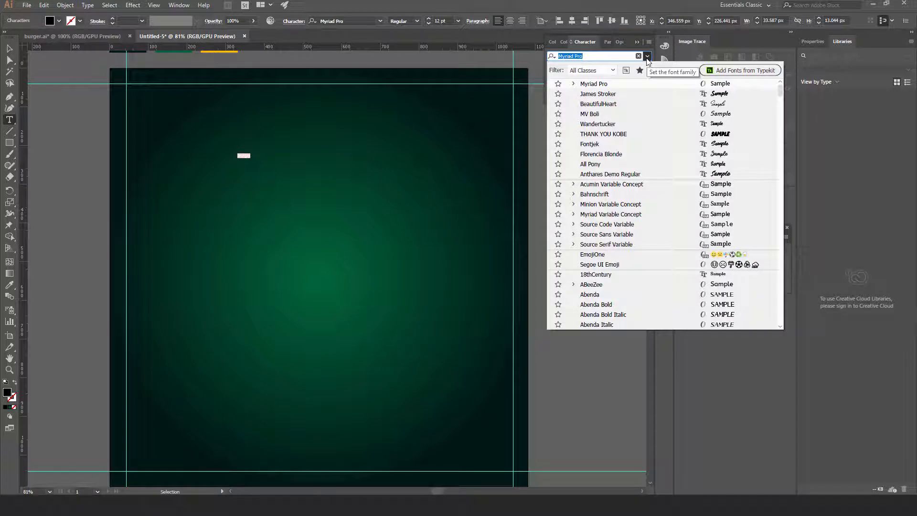
left_click(614, 95)
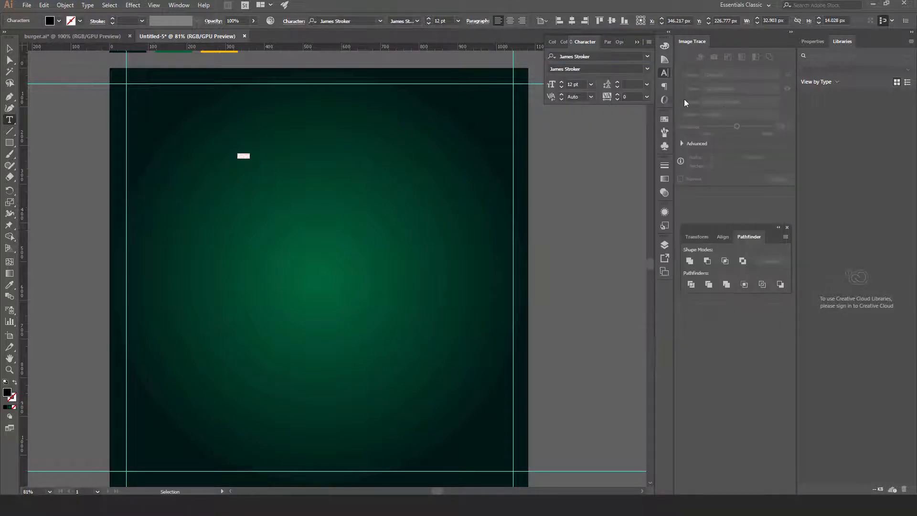
left_click(582, 84)
type("100")
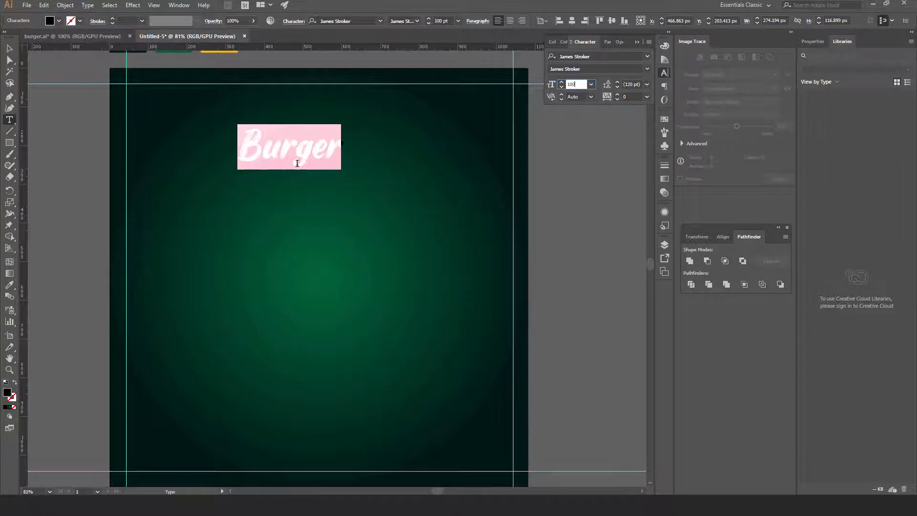
left_click(9, 48)
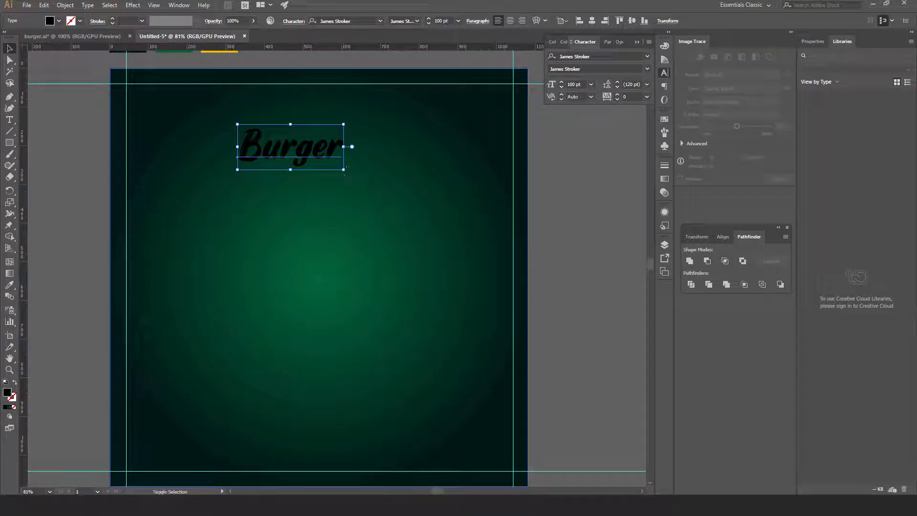
Enlarge the Burger text and set its font size to 200 pt
left_click_drag(344, 170, 388, 213)
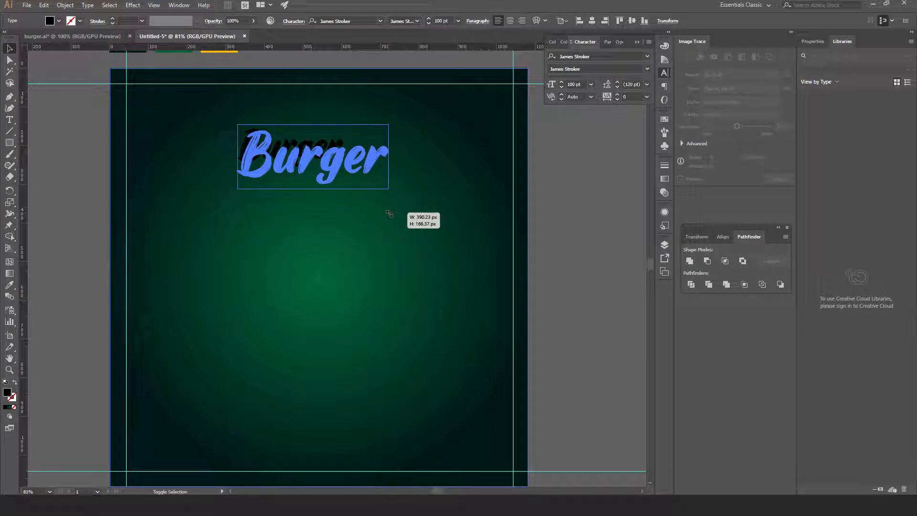
left_click_drag(390, 213, 393, 214)
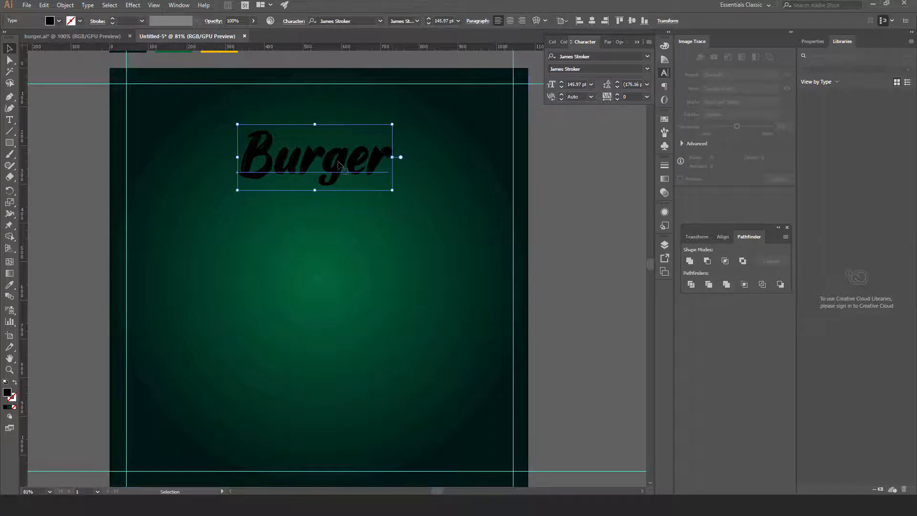
left_click_drag(347, 171, 341, 167)
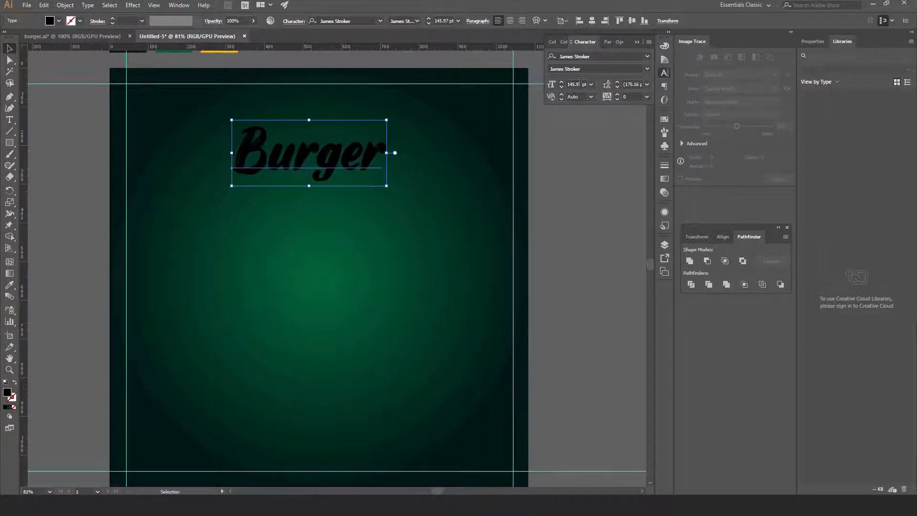
left_click(578, 85)
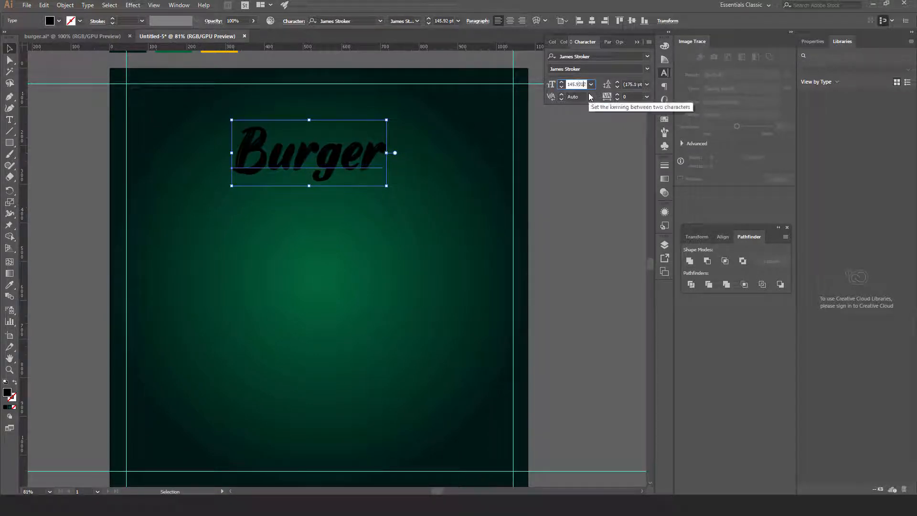
type("20")
key("Return")
type("200")
key("Return")
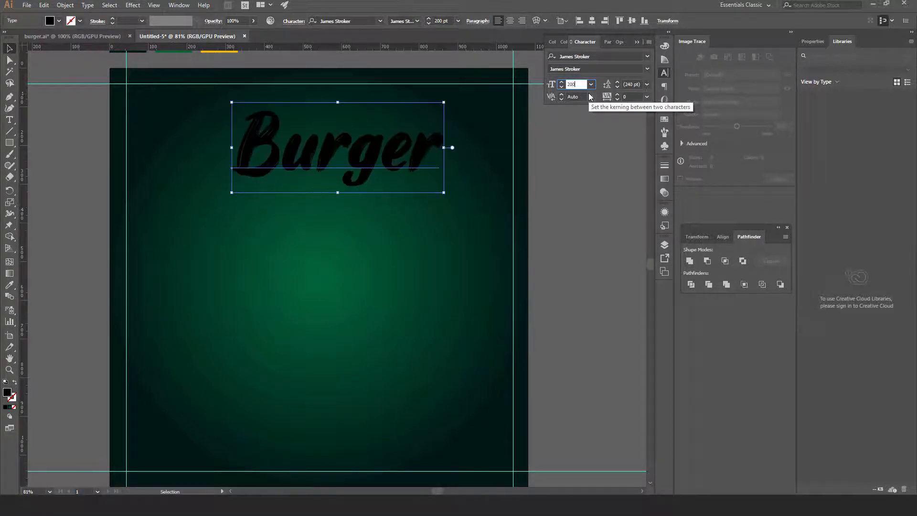
Centre Burger horizontally against the background rectangle and move it up near the artboard top
left_click(583, 207)
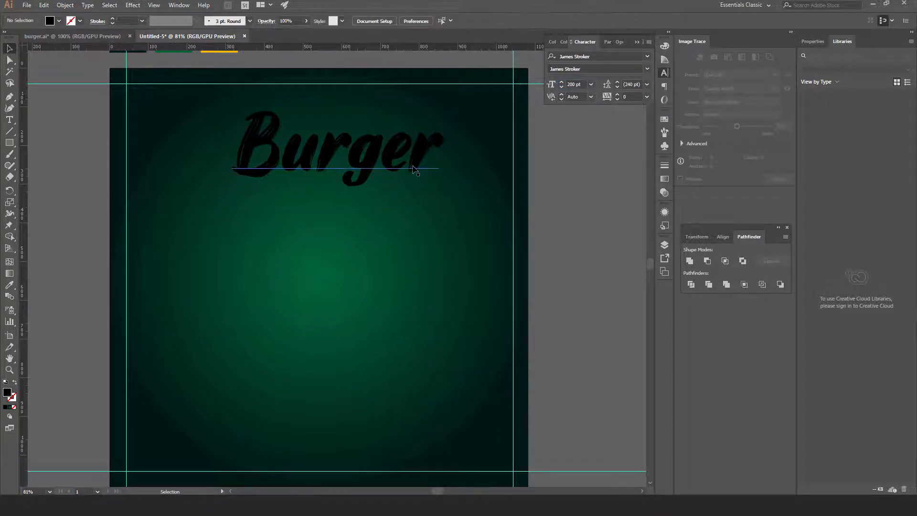
left_click_drag(420, 168, 465, 209)
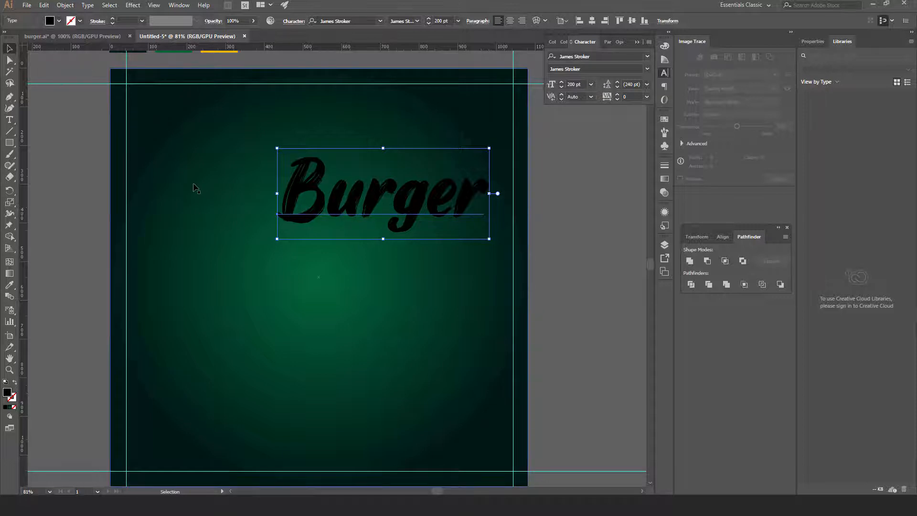
left_click(187, 166, "shift")
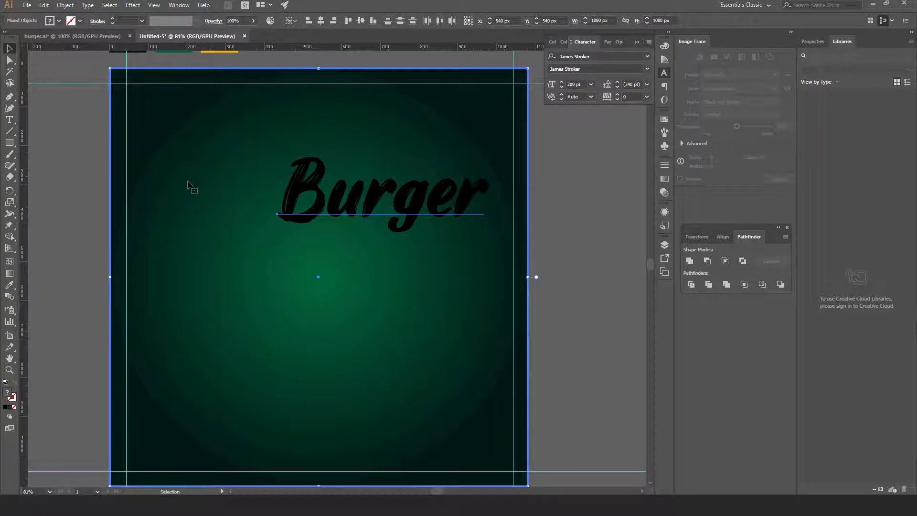
left_click(320, 22)
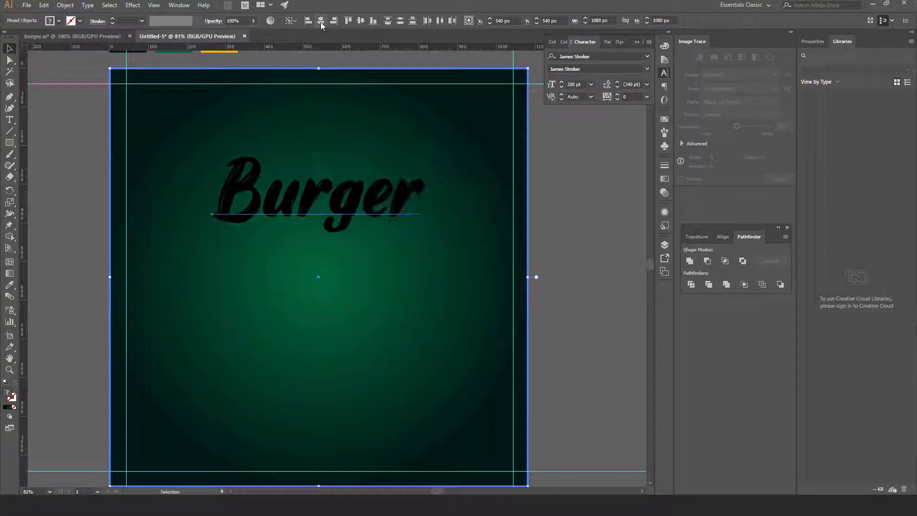
left_click(543, 204)
left_click_drag(402, 202, 402, 170)
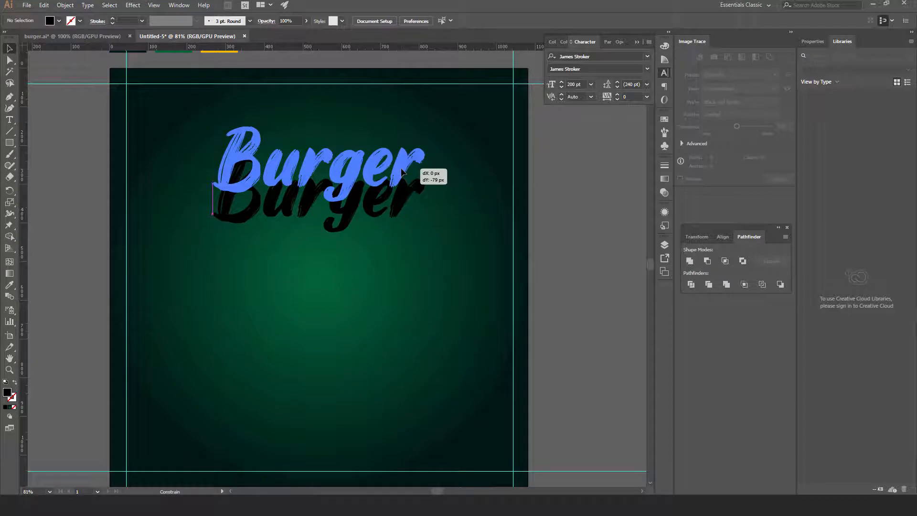
left_click_drag(402, 170, 400, 177)
left_click(588, 238)
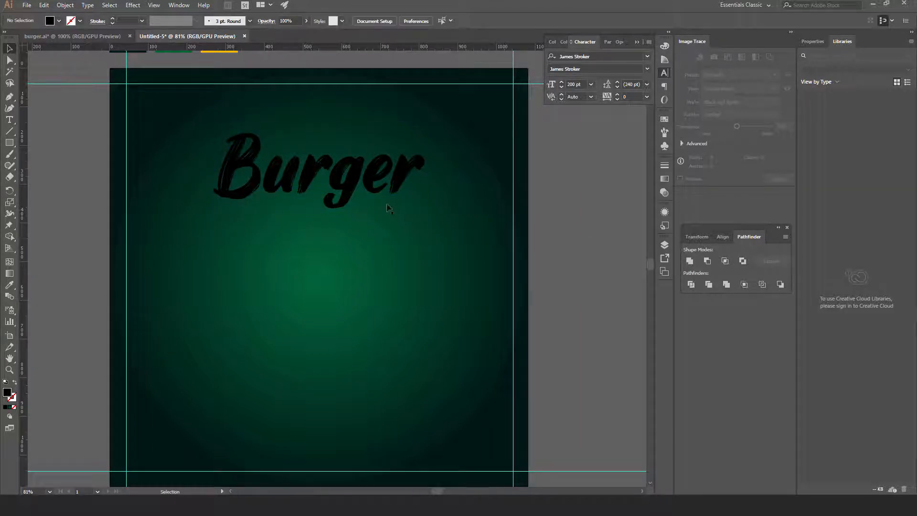
Sample the FFBB00 swatch with the Eyedropper to turn the Burger title yellow
scroll(377, 205, "up", 3)
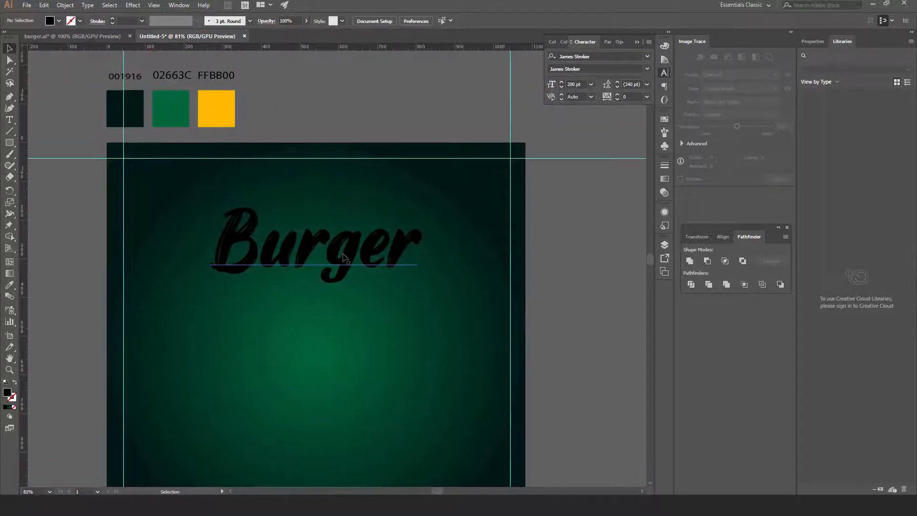
left_click(347, 259)
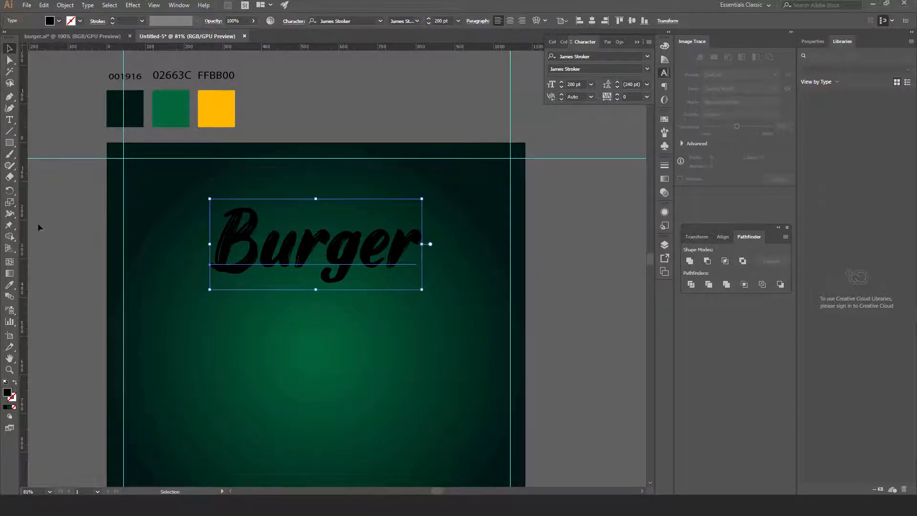
left_click(10, 286)
left_click(221, 109)
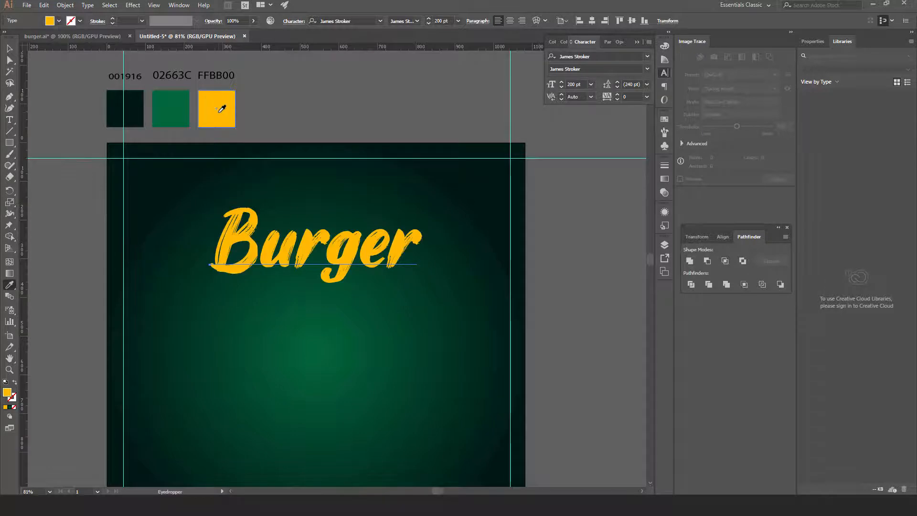
left_click(9, 48)
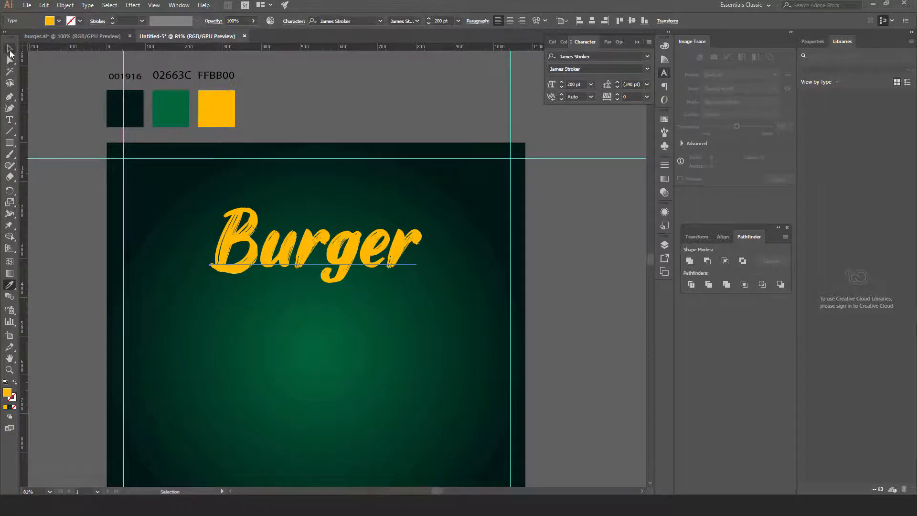
left_click(308, 93)
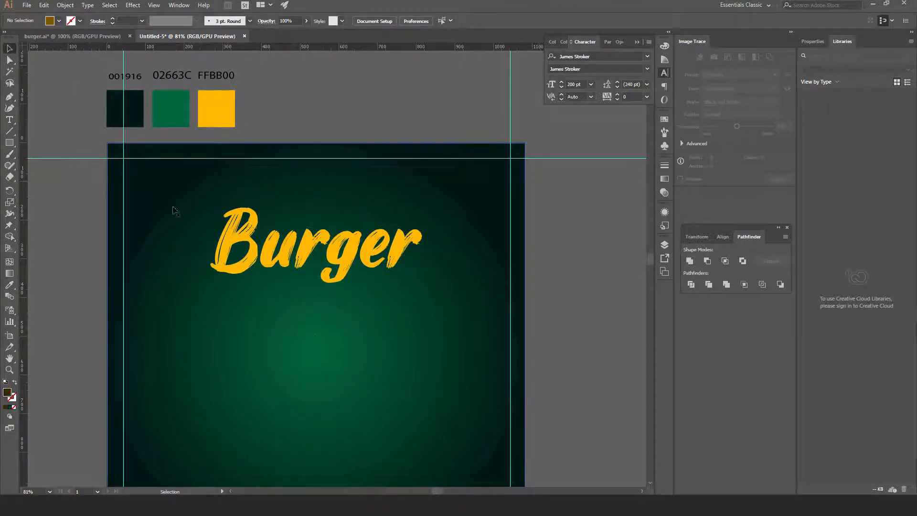
Type a new text line reading 'Hot & Fresh' on the artboard
left_click(9, 120)
left_click(219, 352)
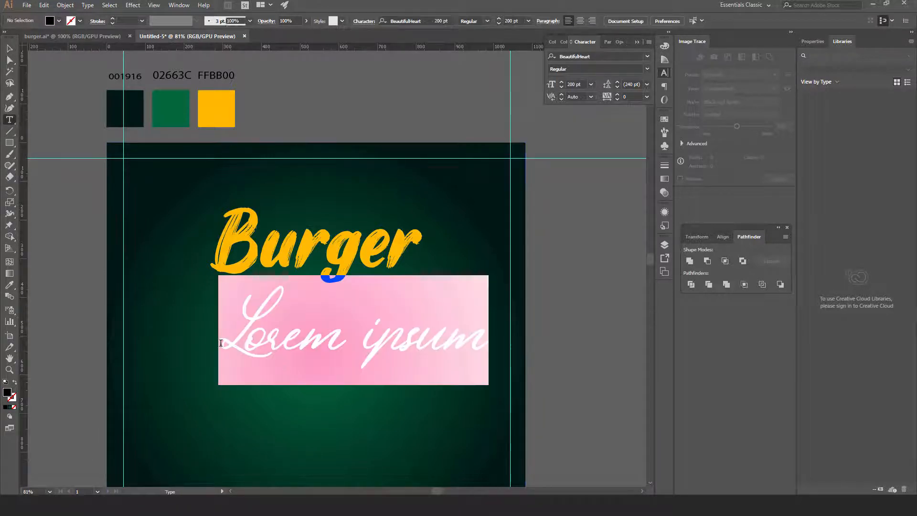
type("Ho")
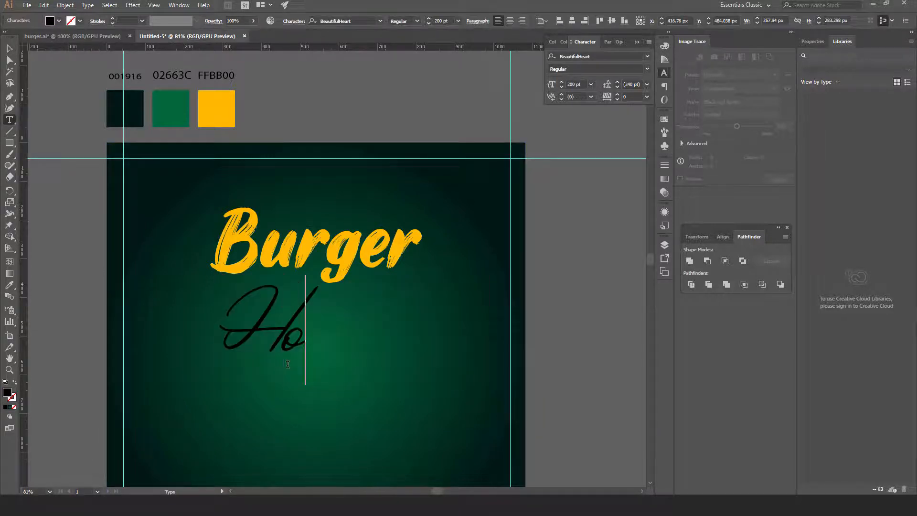
type("t &")
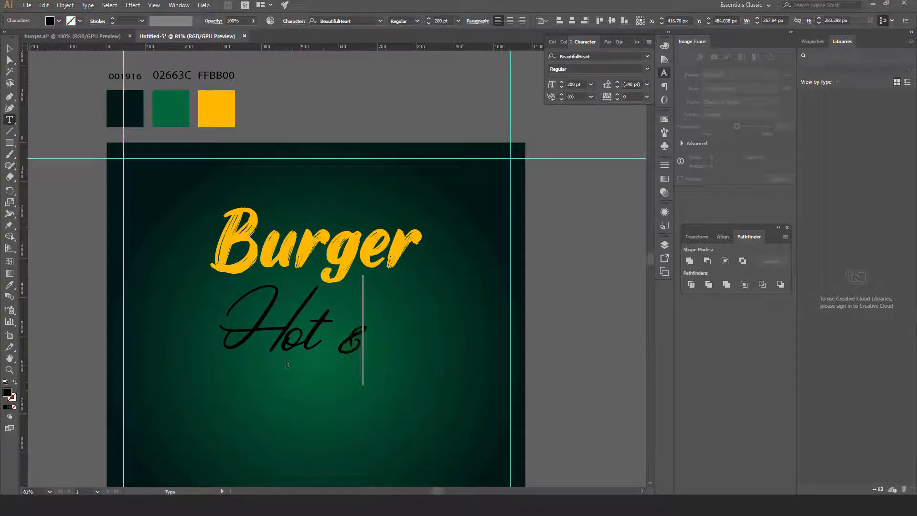
type(" Fresh")
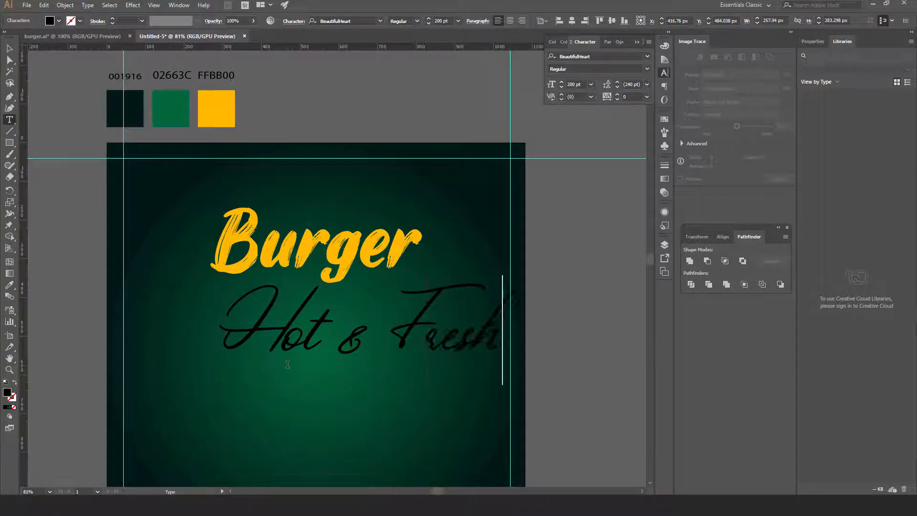
left_click(9, 48)
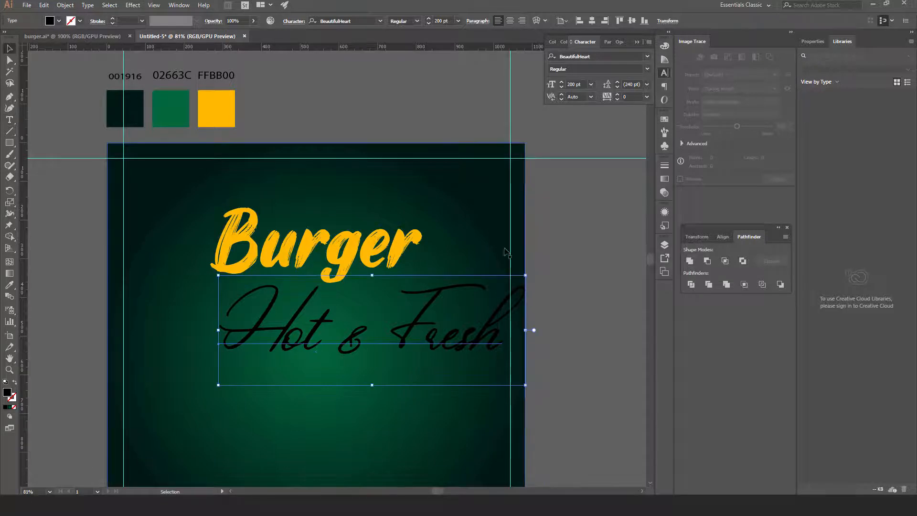
Shrink 'Hot & Fresh', move it above Burger, and fill it white
left_click_drag(525, 275, 394, 336)
left_click_drag(330, 368, 422, 181)
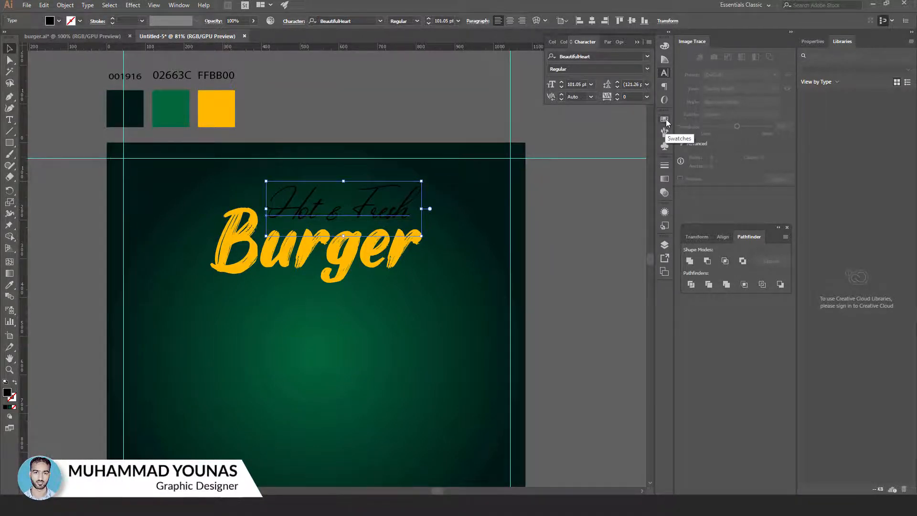
left_click(665, 121)
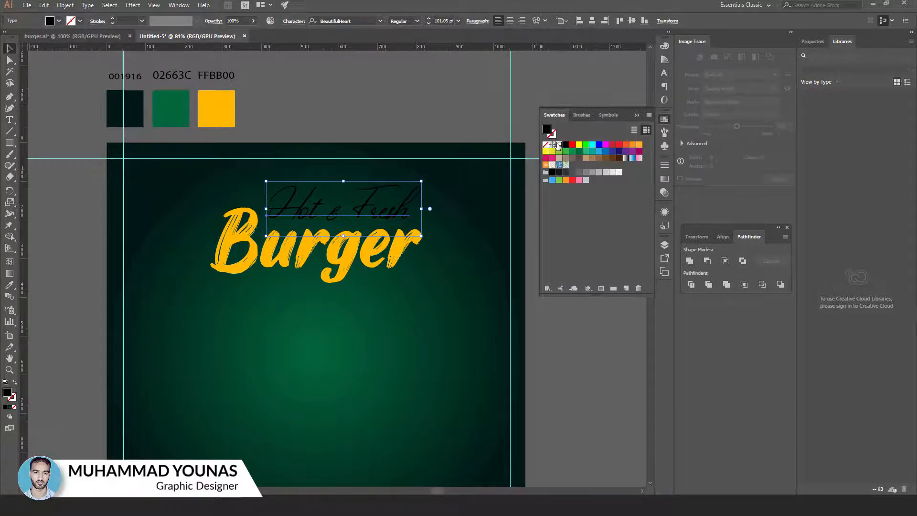
left_click(558, 145)
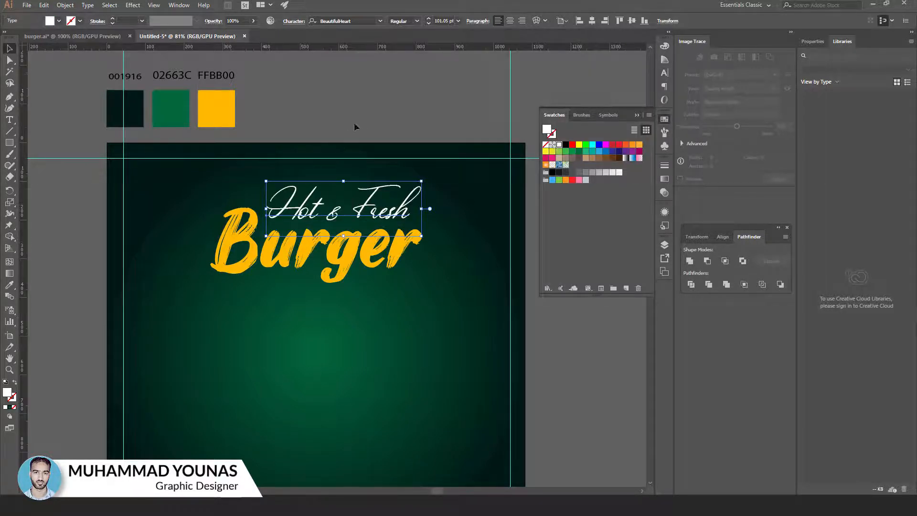
left_click(354, 122)
left_click(408, 210)
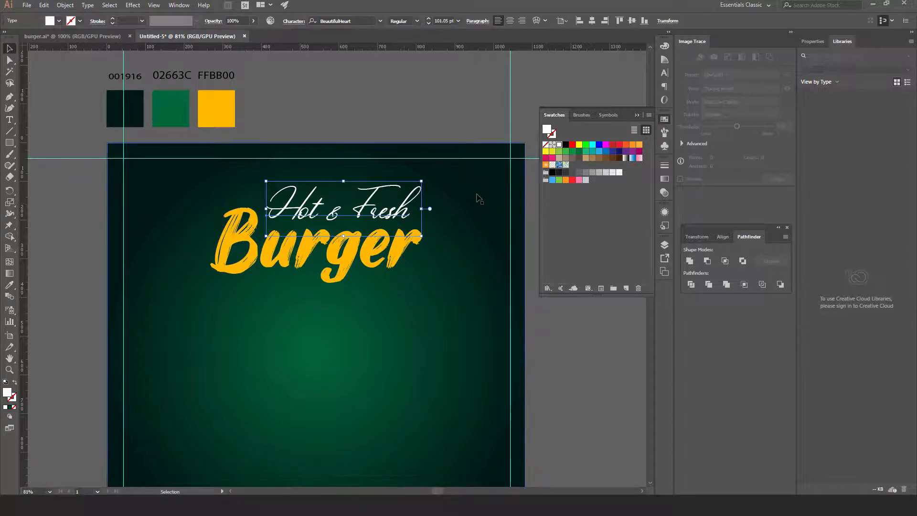
left_click(331, 105)
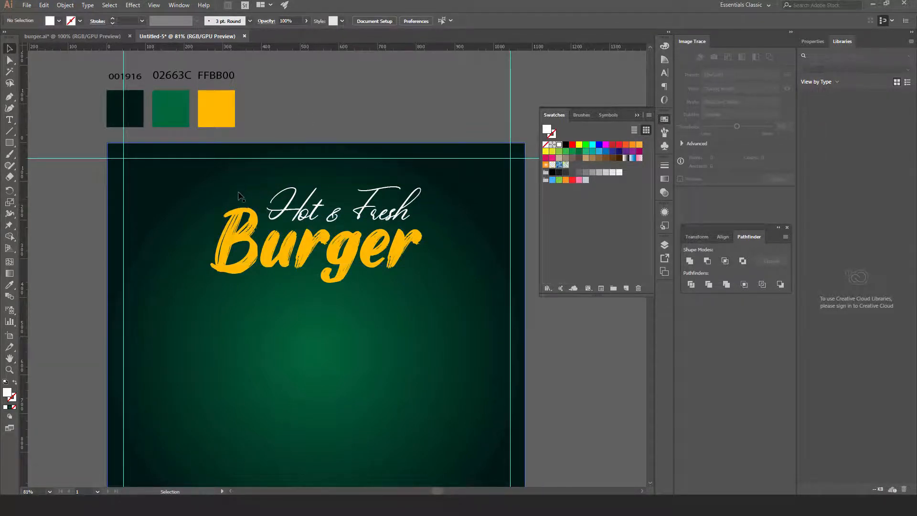
Draw a slim triangle above the left of Hot & Fresh and fill it yellow FFBB00
left_click(9, 98)
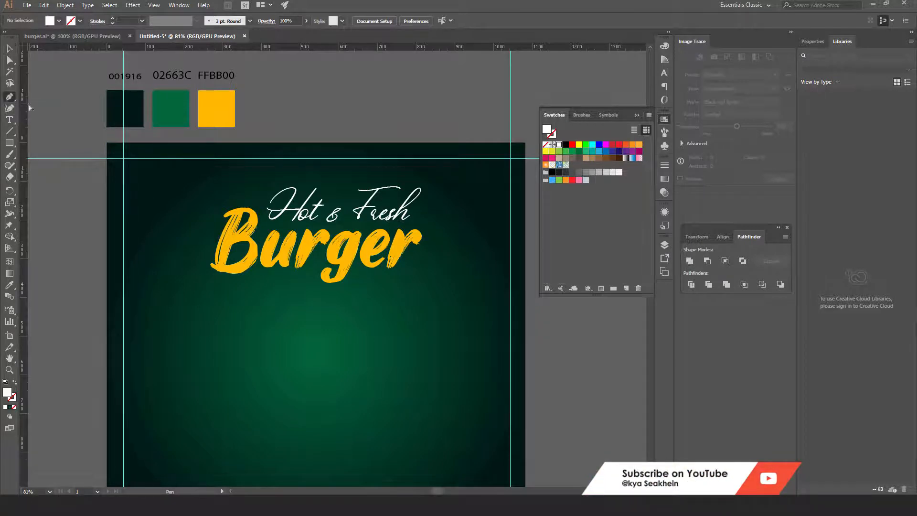
left_click_drag(247, 176, 265, 204)
left_click(263, 201)
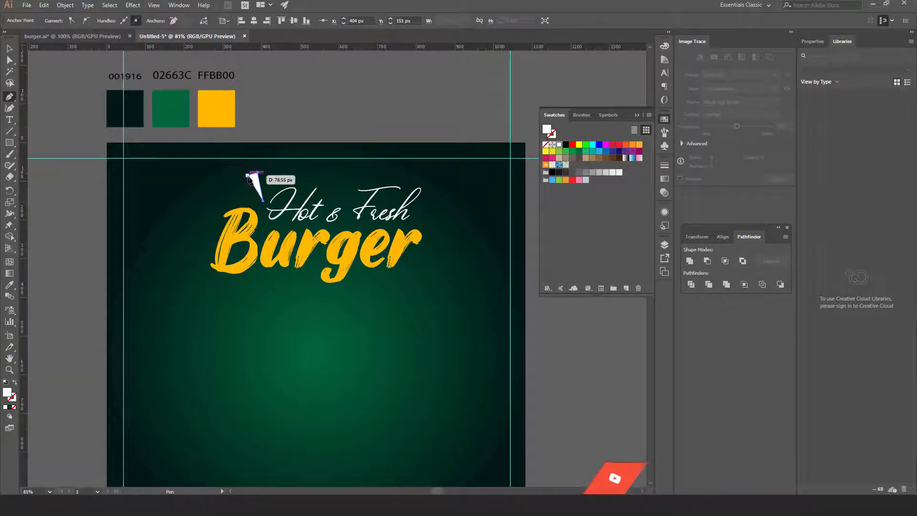
left_click(248, 176)
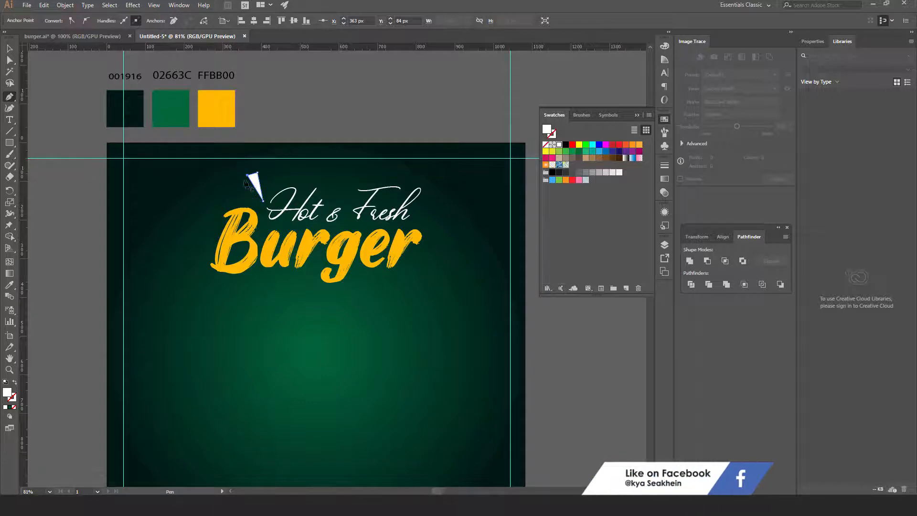
left_click(9, 285)
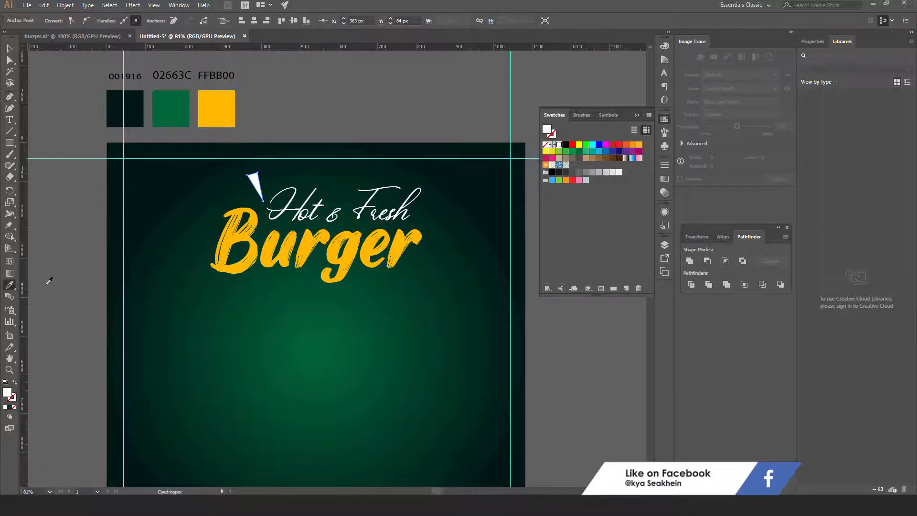
left_click(224, 95)
left_click(9, 48)
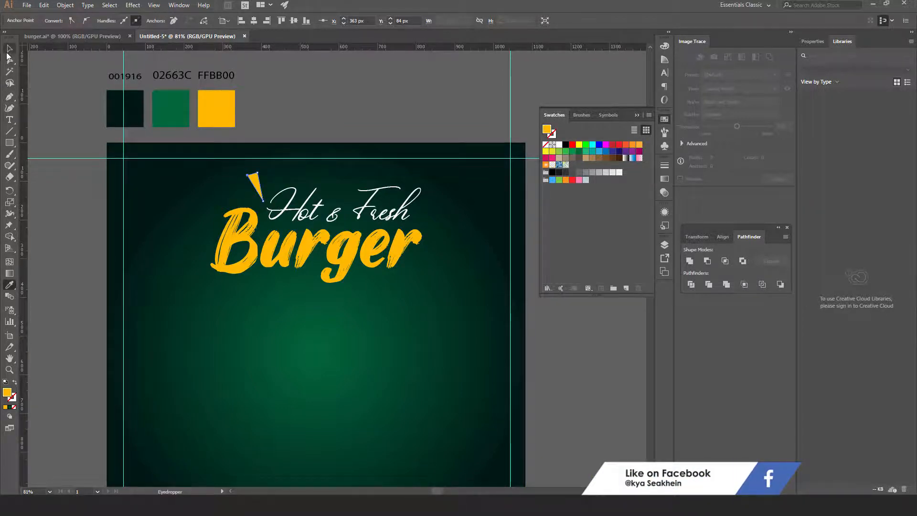
left_click(326, 126)
key("ctrl+plus")
key("ctrl+plus")
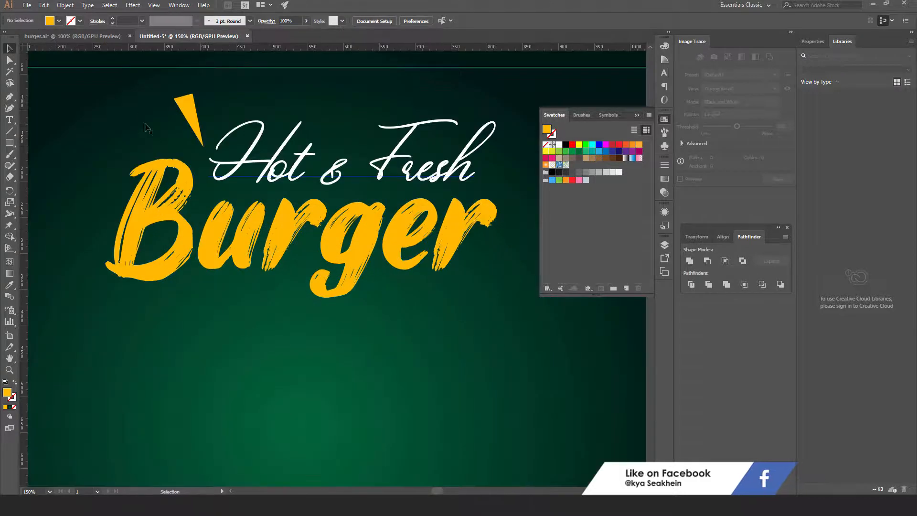
Draw a second slim spike beside the yellow one and fill it white
left_click(9, 96)
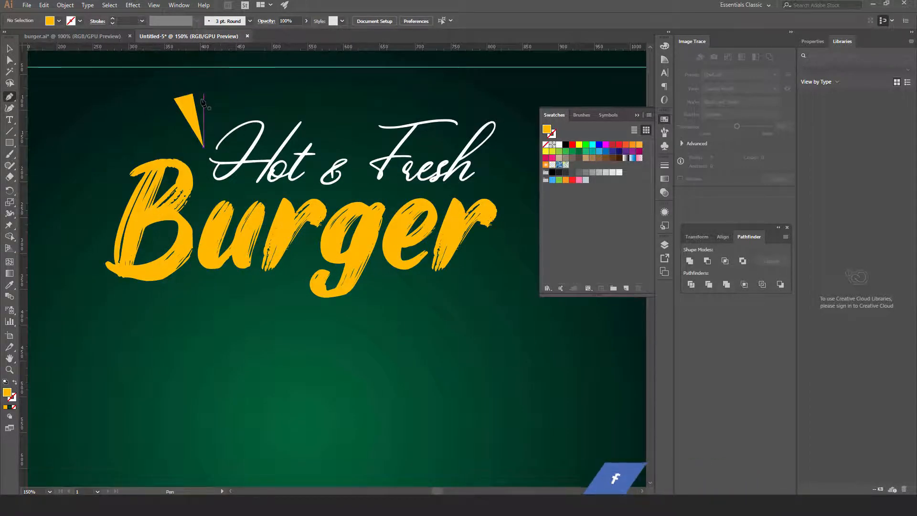
left_click_drag(200, 99, 209, 102)
left_click(213, 91)
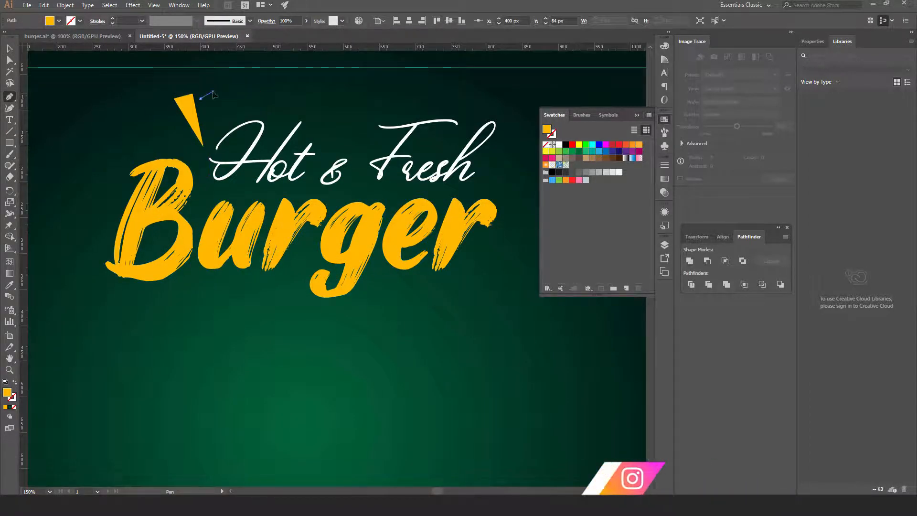
left_click(209, 134)
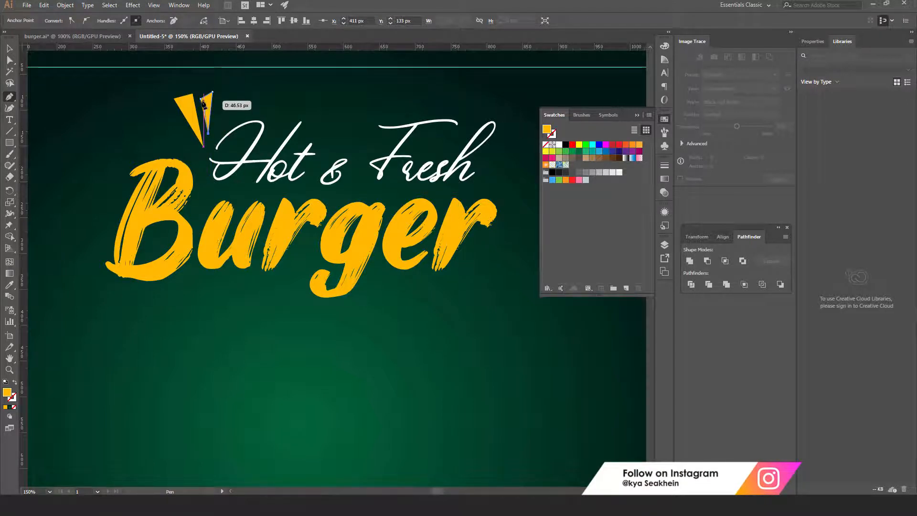
left_click(201, 99)
left_click(9, 48)
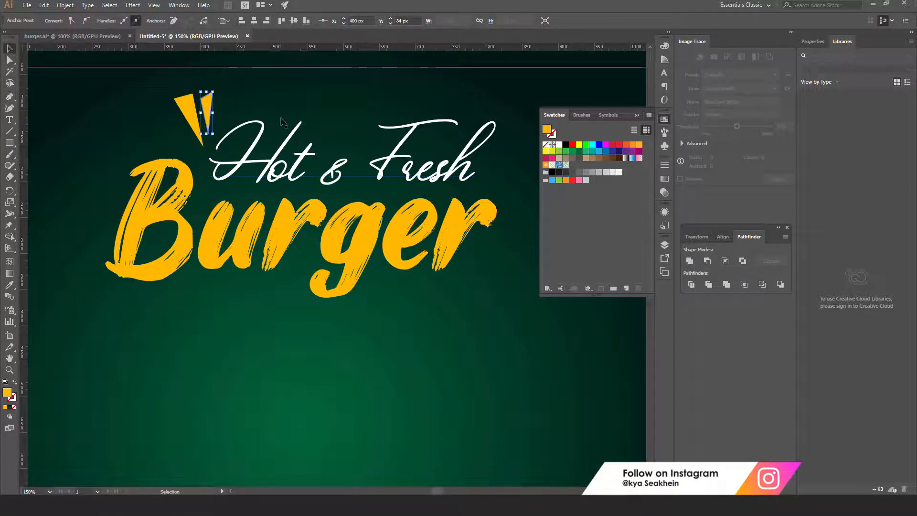
left_click_drag(209, 109, 210, 121)
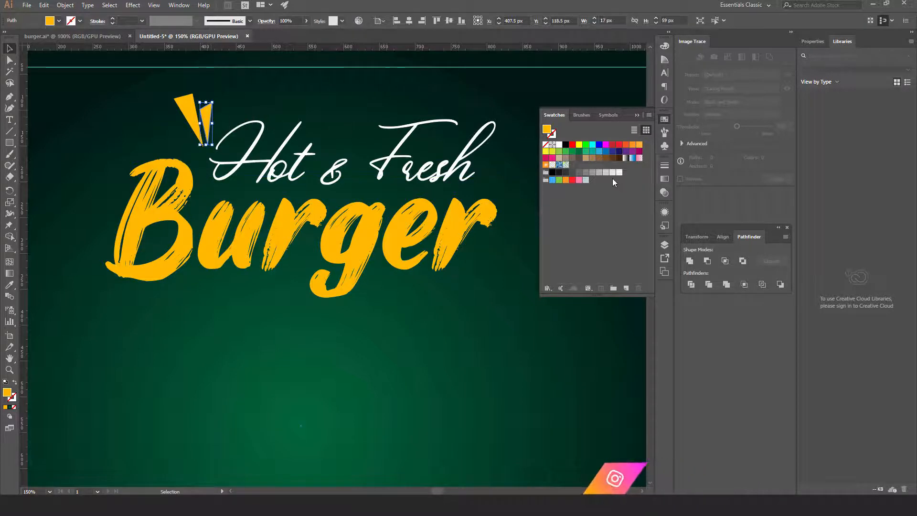
left_click(559, 144)
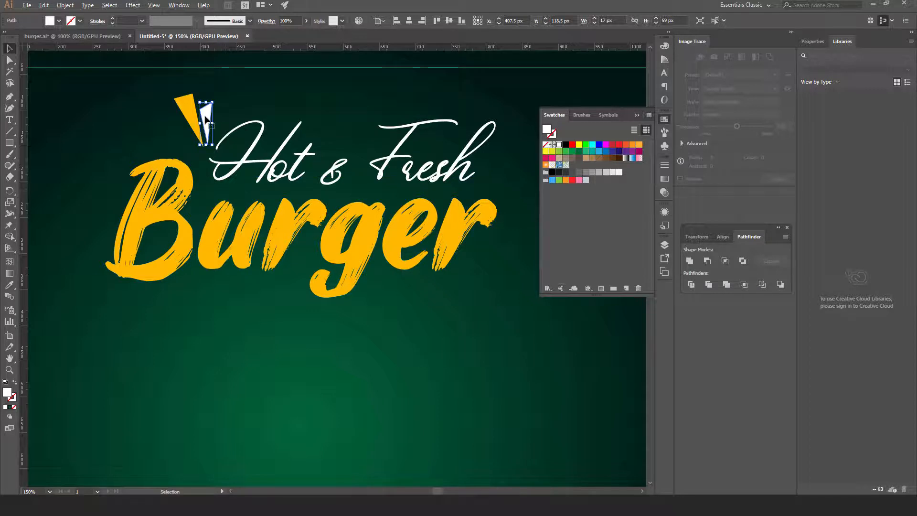
Duplicate the white spike down-left and reshape the copy by moving its anchor points
left_click_drag(204, 116, 183, 127)
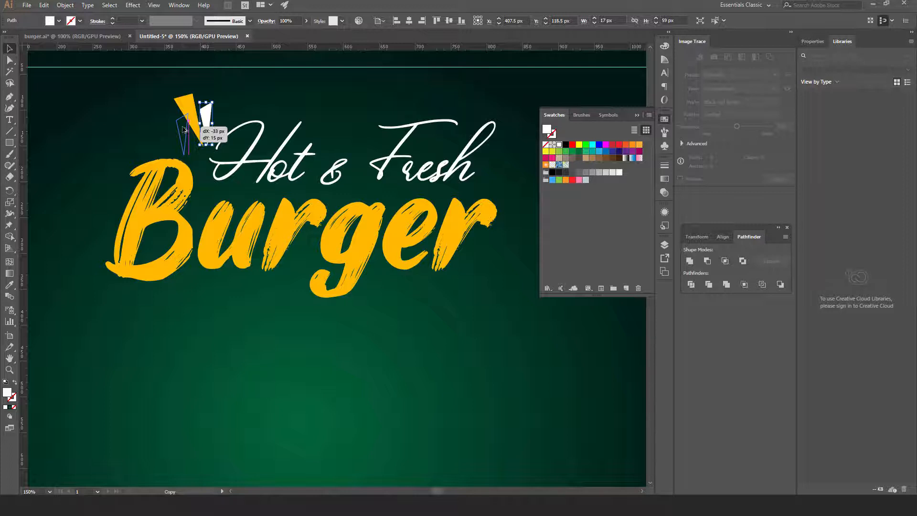
left_click_drag(184, 130, 183, 130)
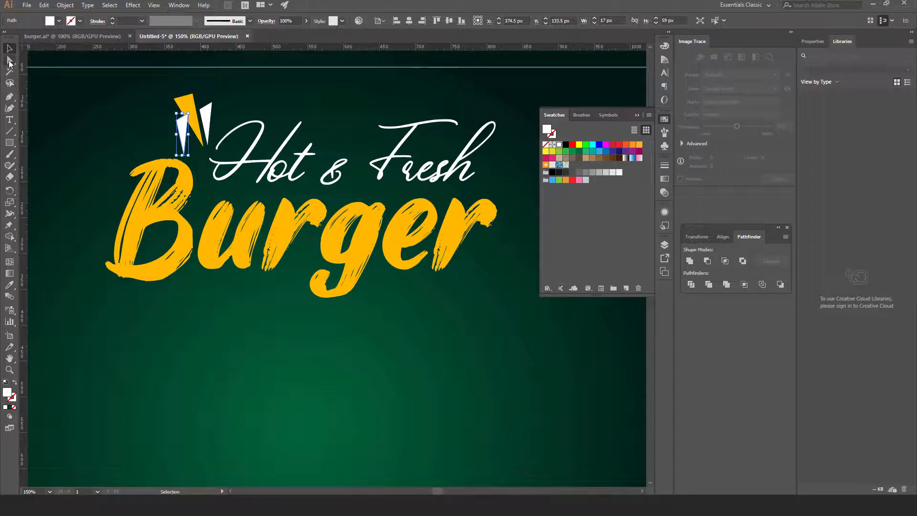
left_click(10, 59)
left_click_drag(184, 156, 197, 153)
left_click(197, 118)
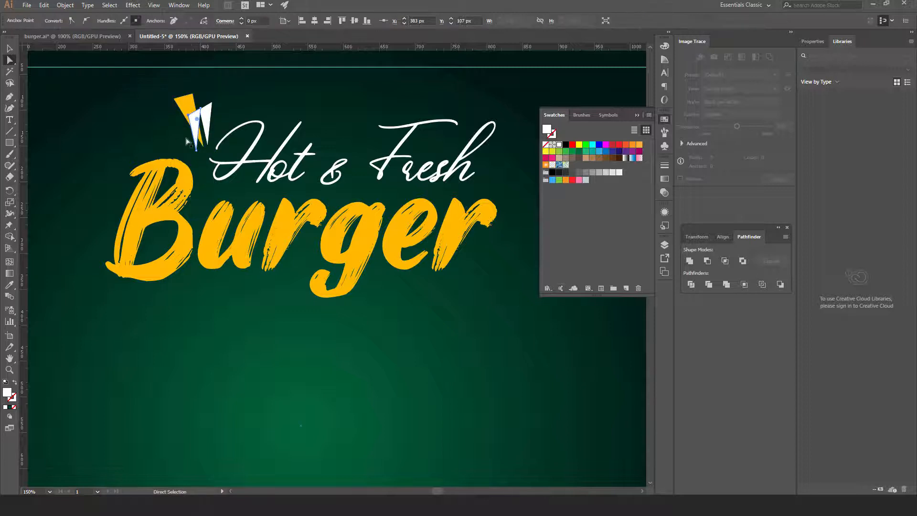
left_click(198, 109, "shift")
left_click_drag(185, 115, 168, 131)
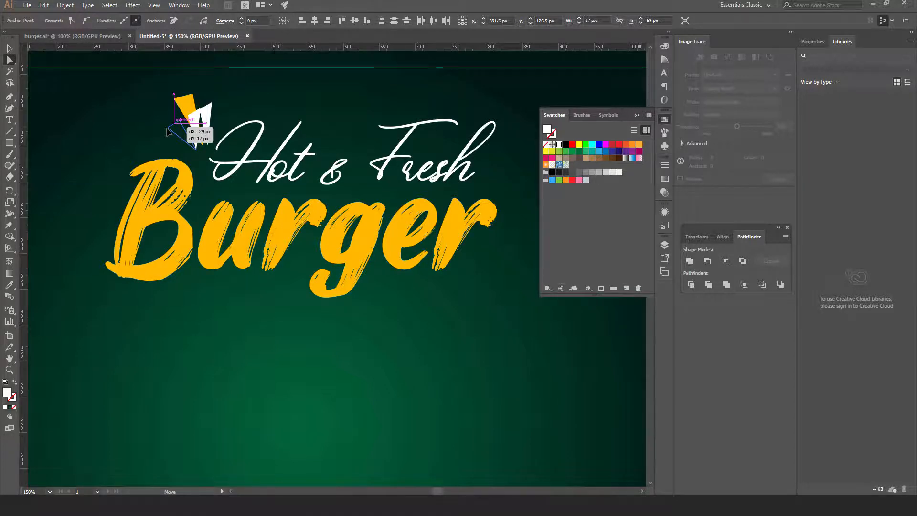
left_click(197, 154)
left_click_drag(196, 154, 200, 153)
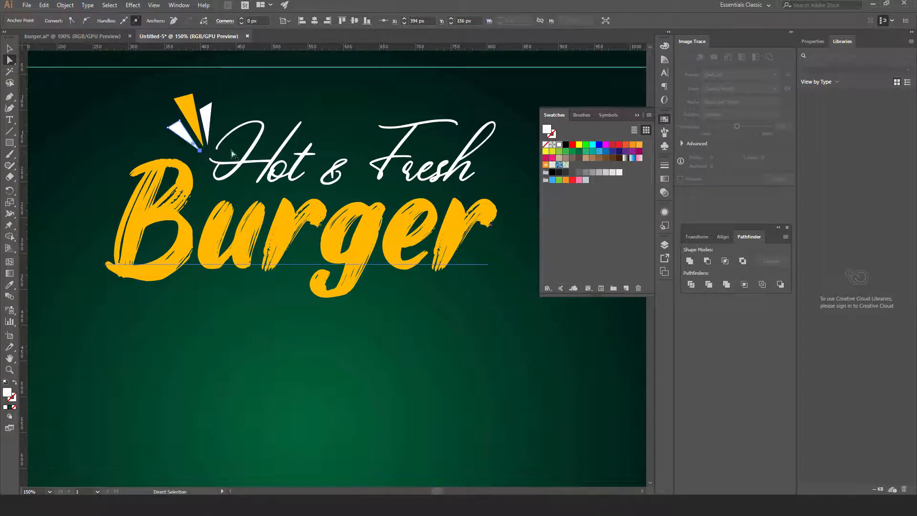
left_click(10, 49)
key("ctrl+minus")
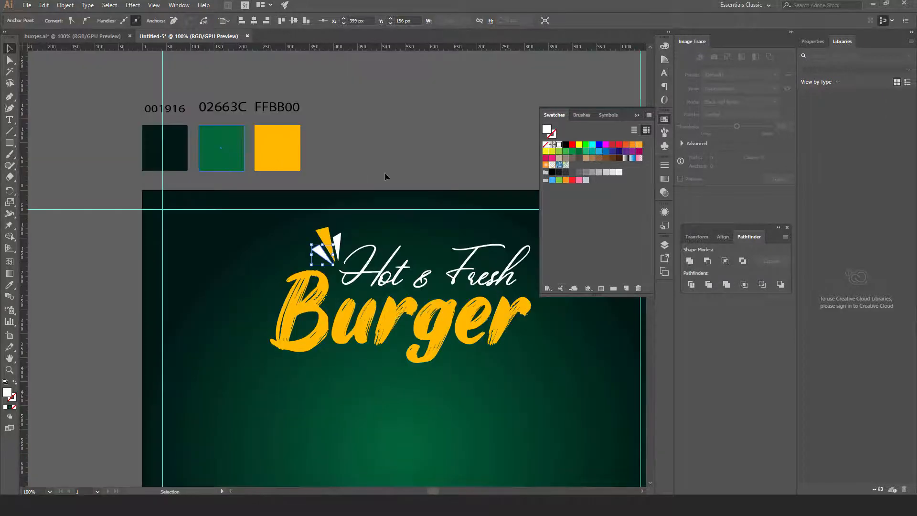
Group the three spike triangles beside Hot & Fresh
left_click(385, 174)
left_click_drag(431, 277, 288, 223)
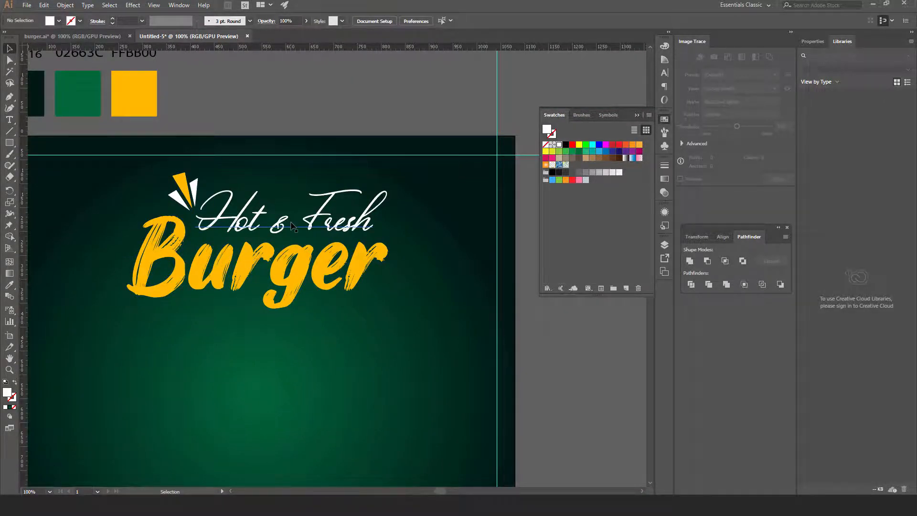
left_click(178, 197)
left_click(182, 182, "shift")
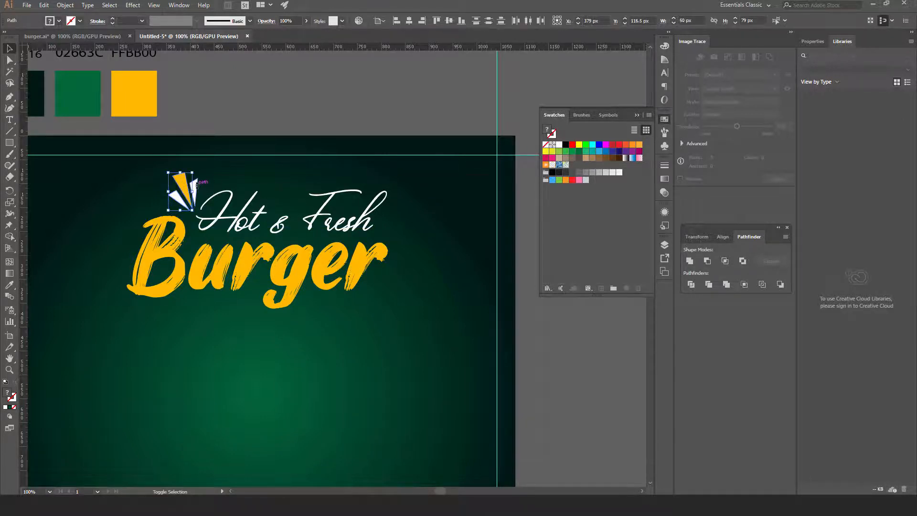
left_click(196, 185, "shift")
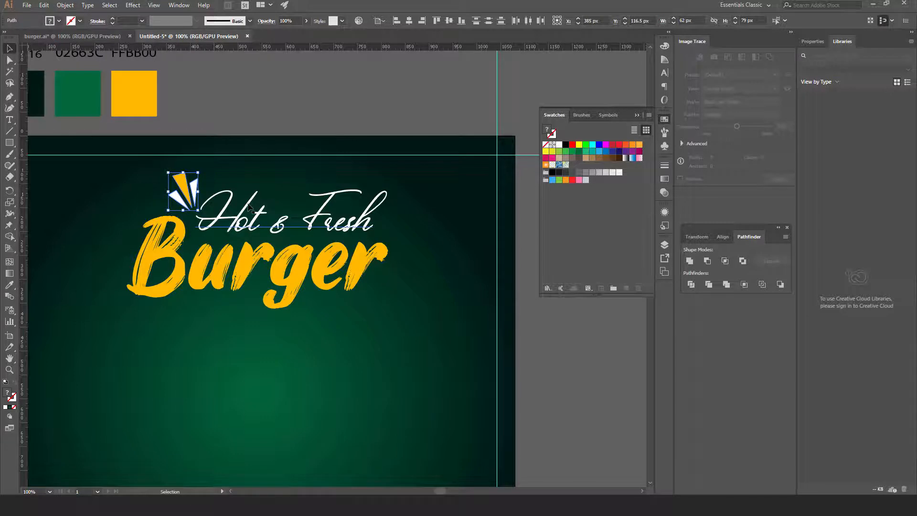
key("a")
key("ctrl+g")
key("v")
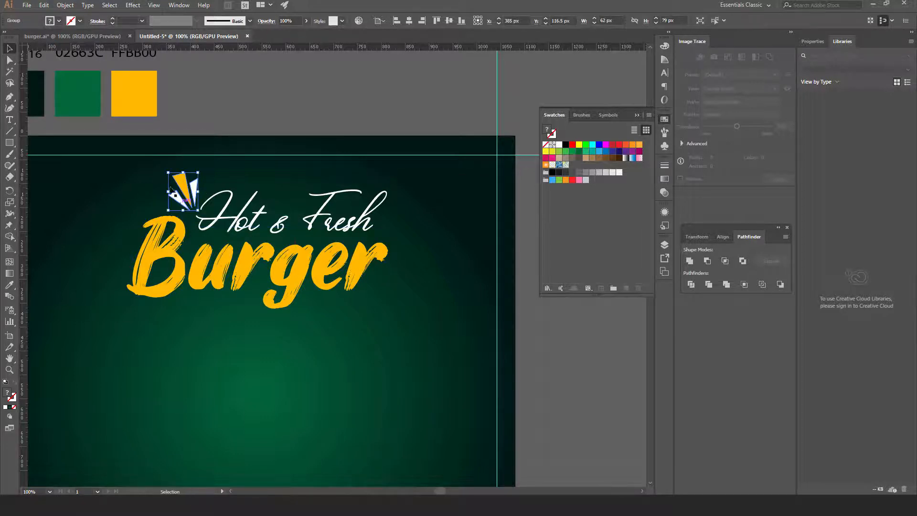
Place a rotated copy of the spike group at Burger's lower right
left_click_drag(184, 185, 403, 287)
left_click(383, 91)
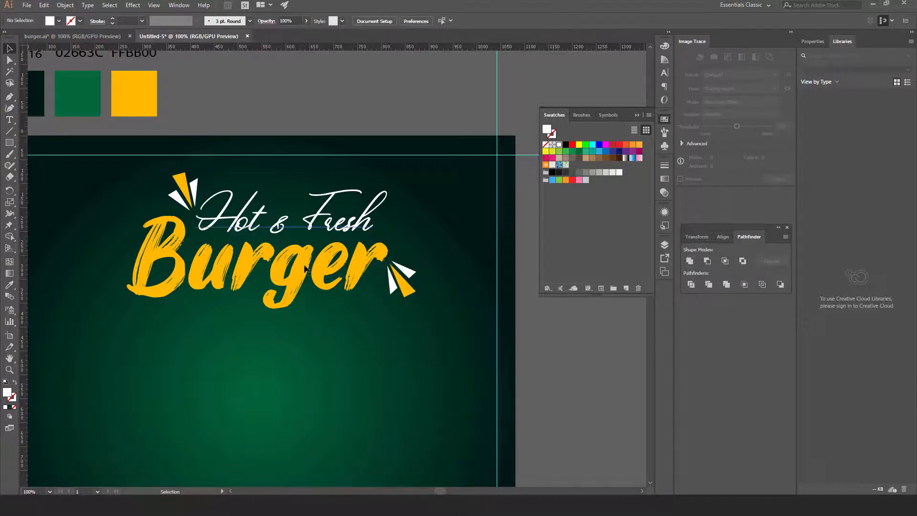
key("ctrl+minus")
key("space")
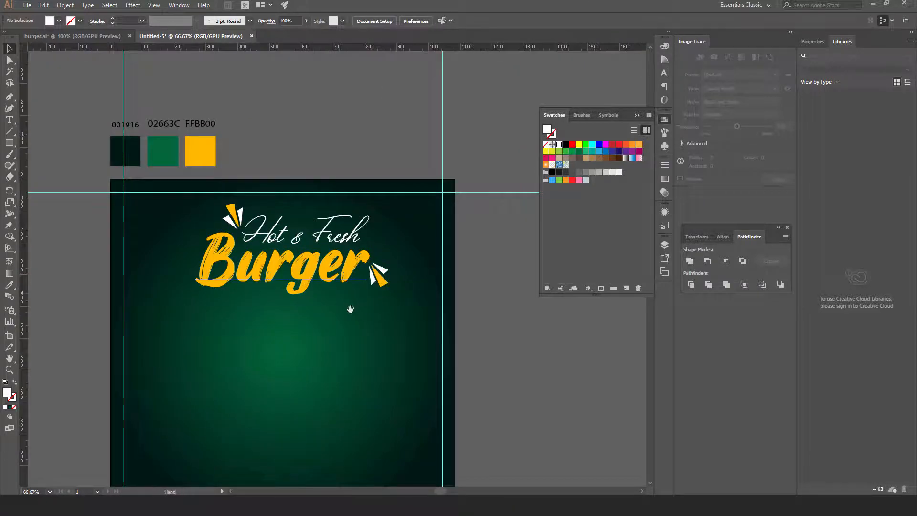
left_click_drag(350, 309, 381, 277)
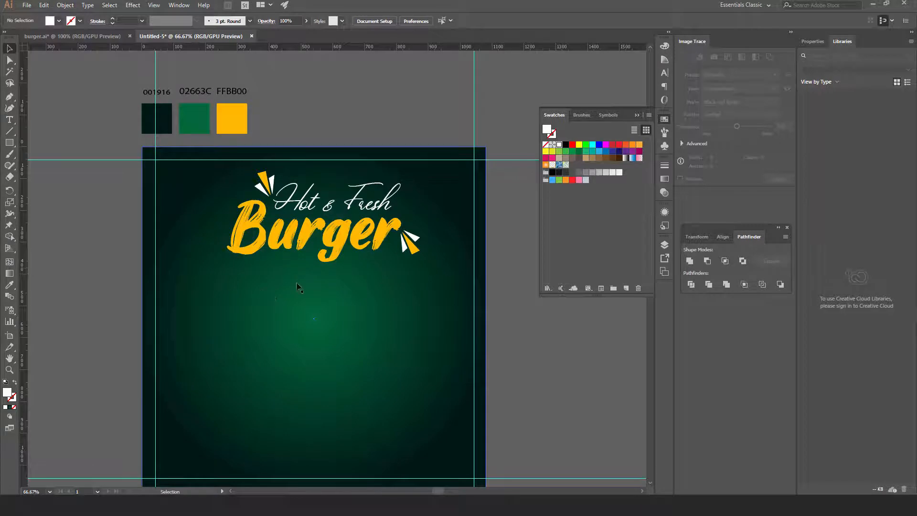
Draw a curved white swoosh with a hooked tail under the Burger title
left_click(9, 98)
left_click(227, 246)
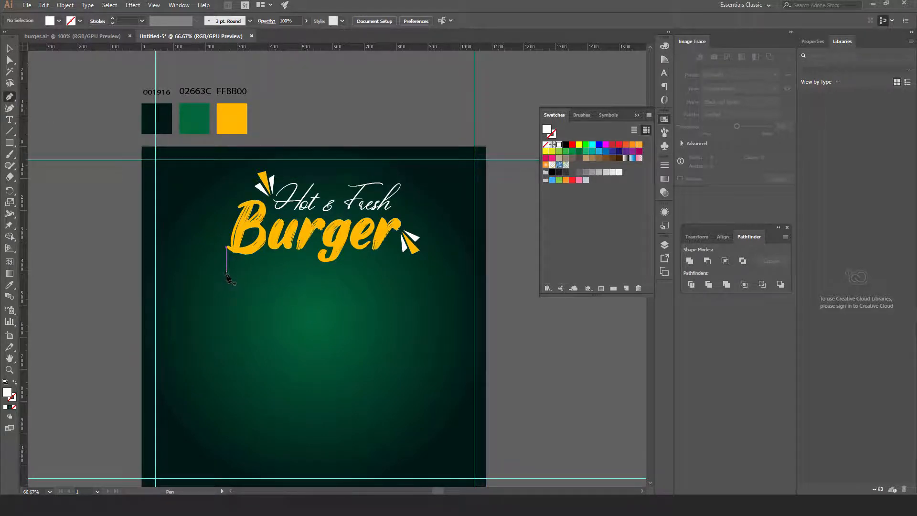
left_click(226, 273)
left_click_drag(300, 257, 9, 54)
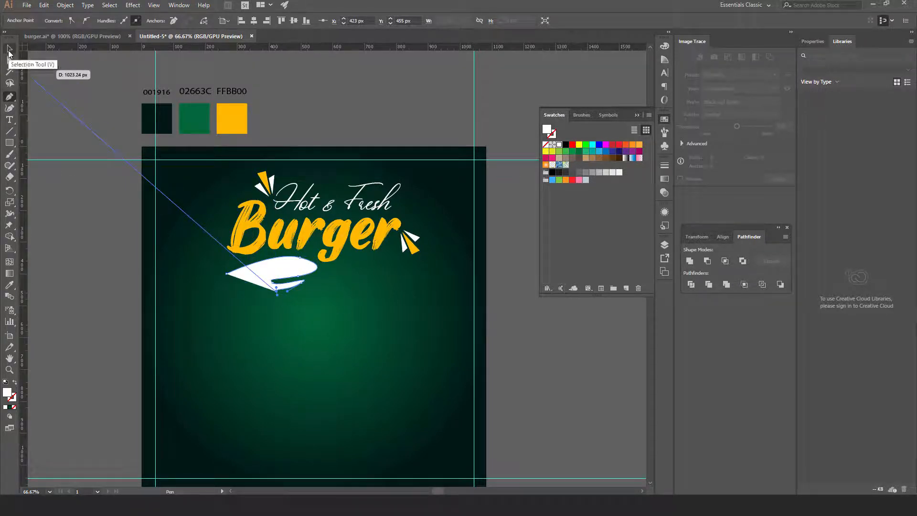
left_click(9, 53)
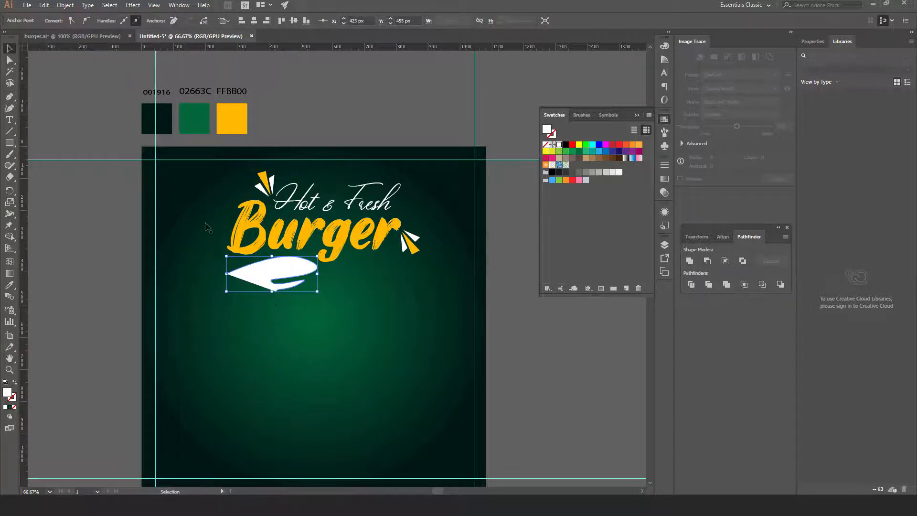
left_click(79, 207)
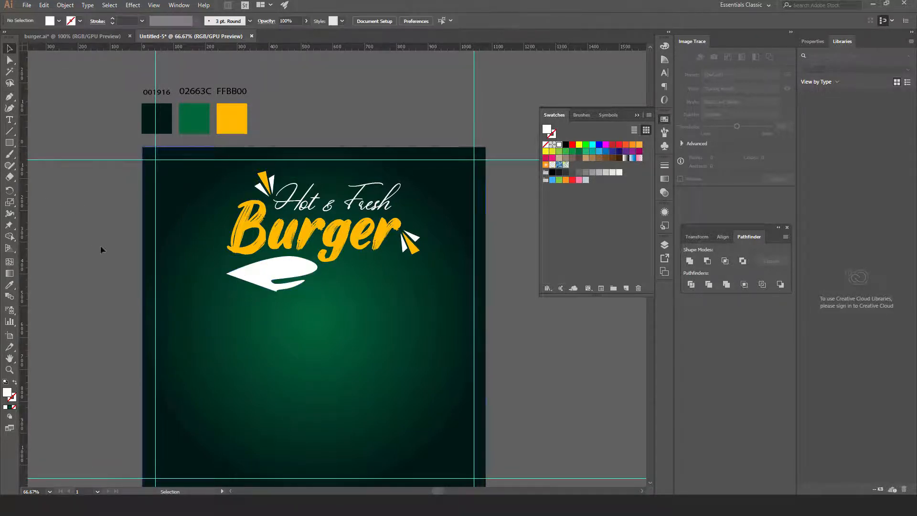
Give the swoosh a 1 pt stroke and remove its white fill
left_click(258, 281)
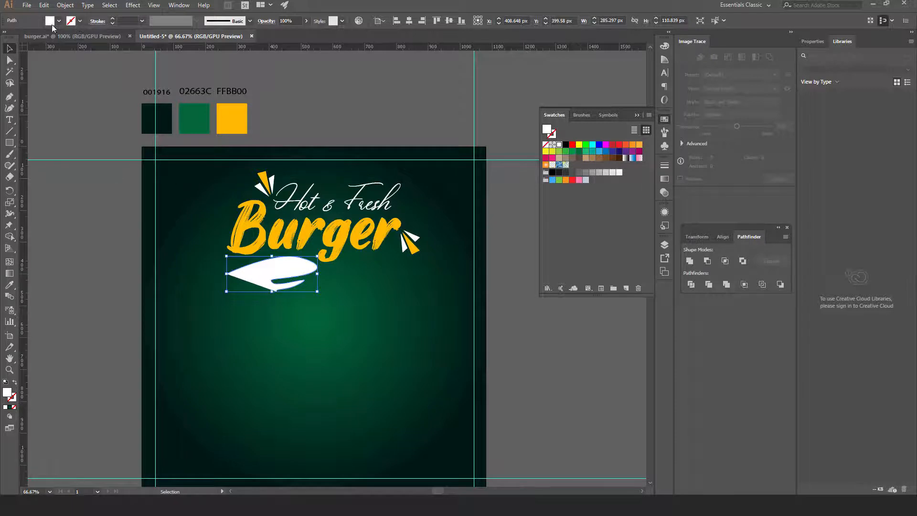
left_click(128, 21)
type("1")
key("Return")
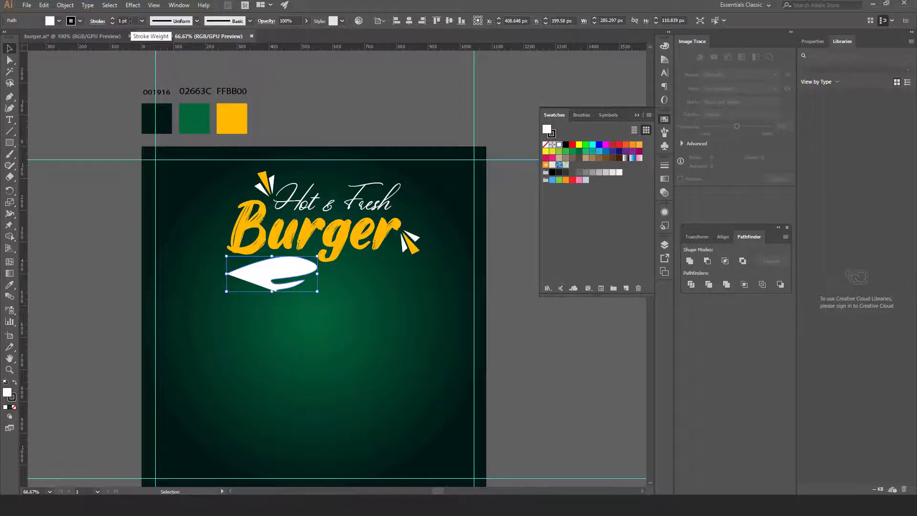
left_click(79, 21)
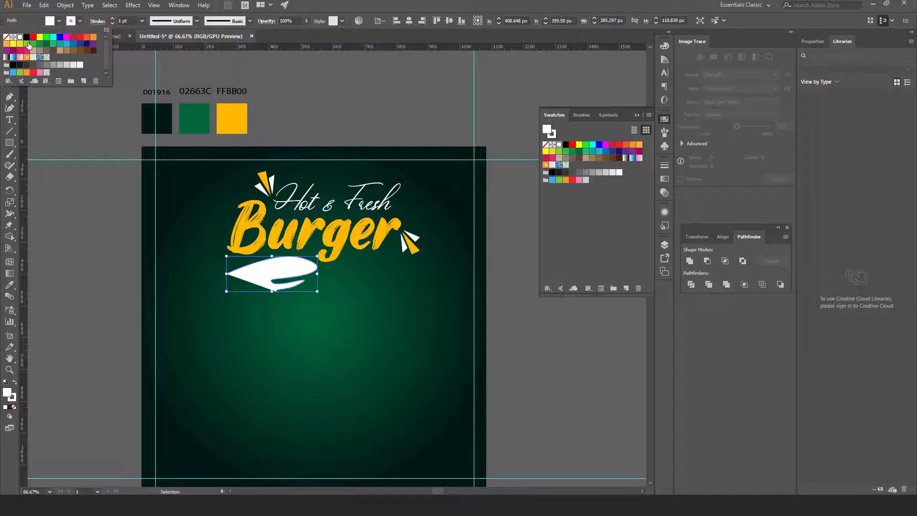
left_click(59, 22)
left_click(60, 21)
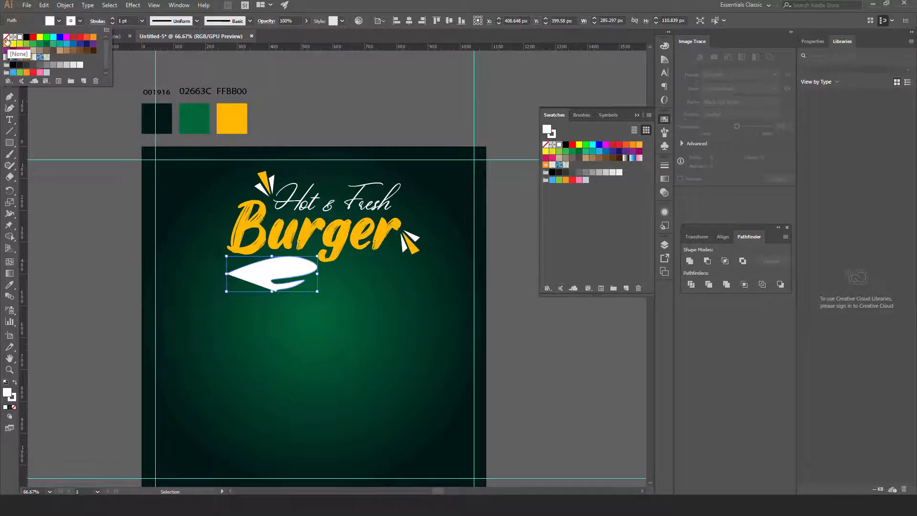
left_click(6, 37)
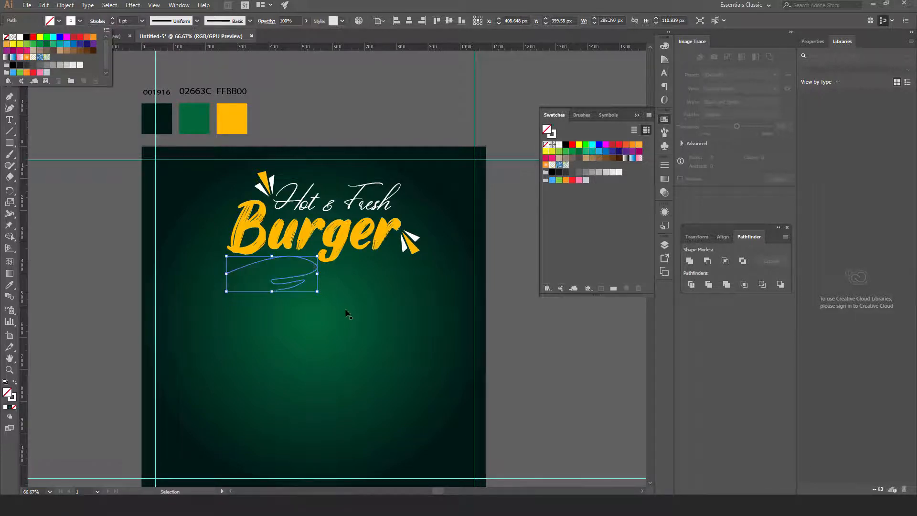
left_click(110, 268)
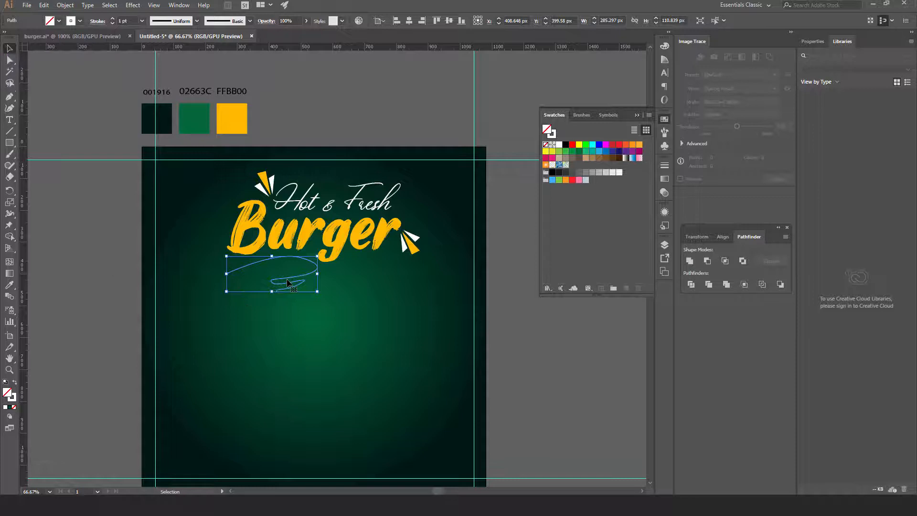
left_click(87, 253)
Set the swoosh outline colour to hex ffbb00 and show the Brushes panel
left_click(297, 287)
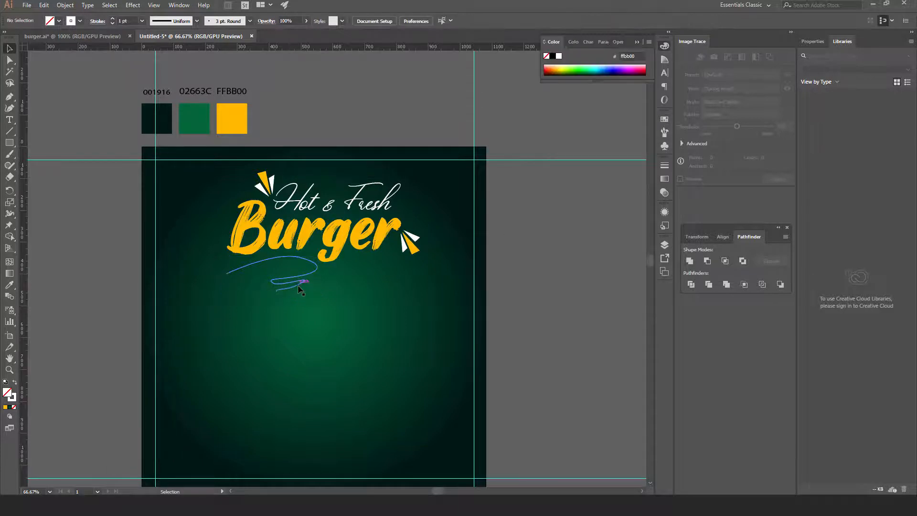
left_click(299, 286)
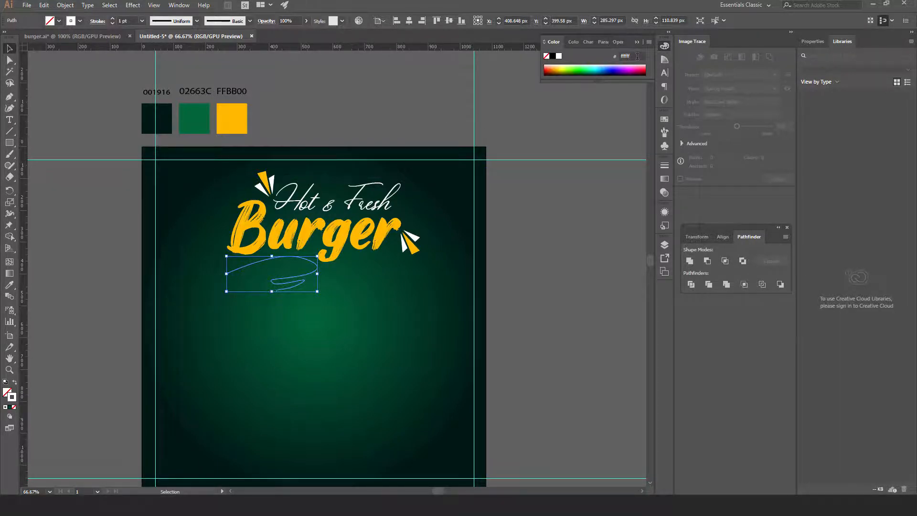
left_click_drag(636, 57, 620, 60)
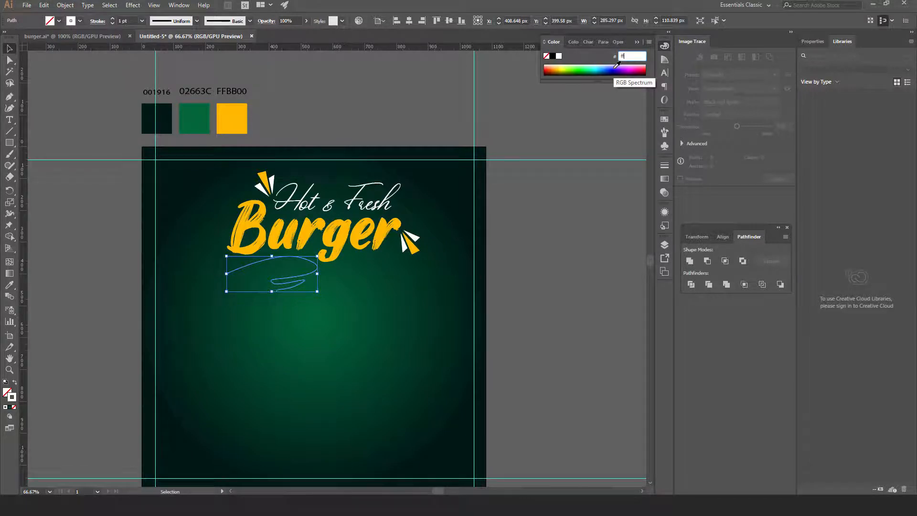
key("Return")
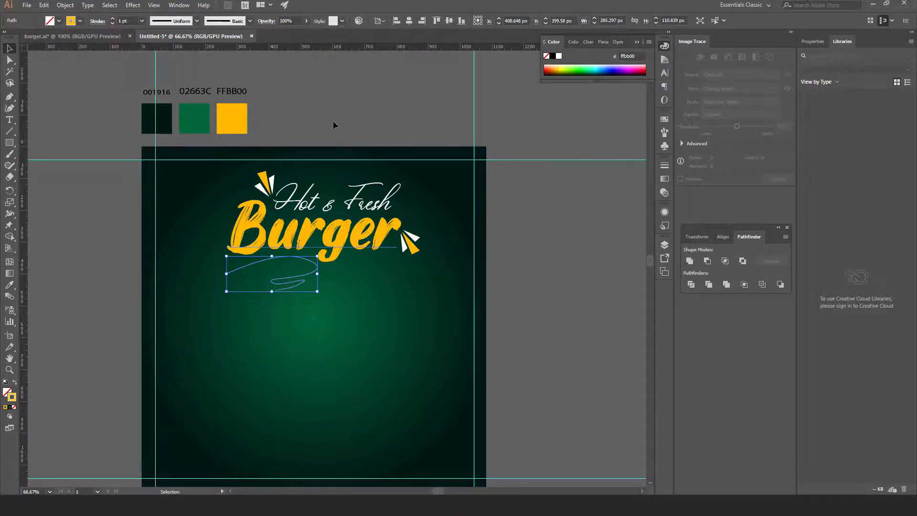
key("ctrl+shift+a")
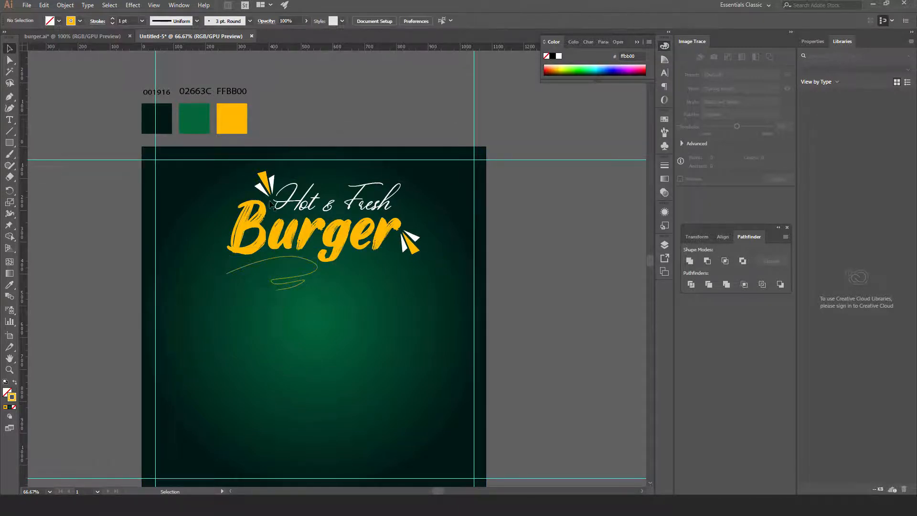
left_click(286, 283)
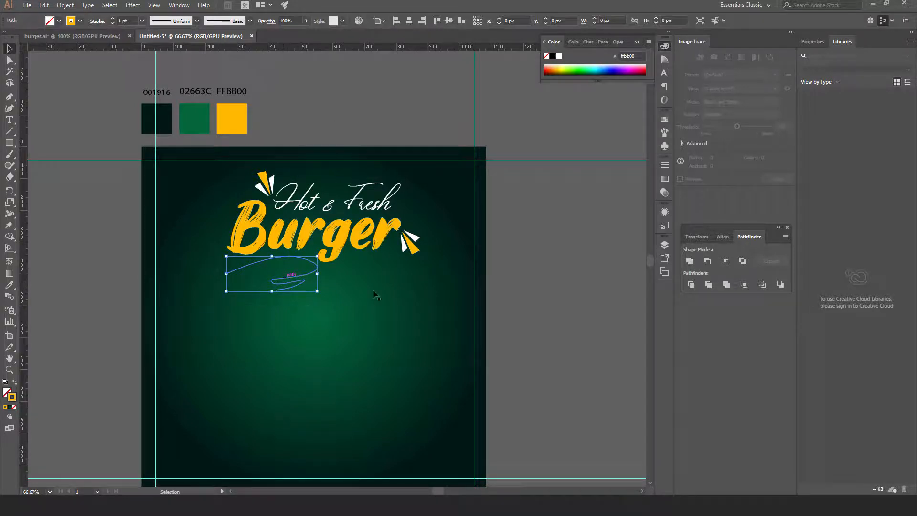
left_click(536, 296)
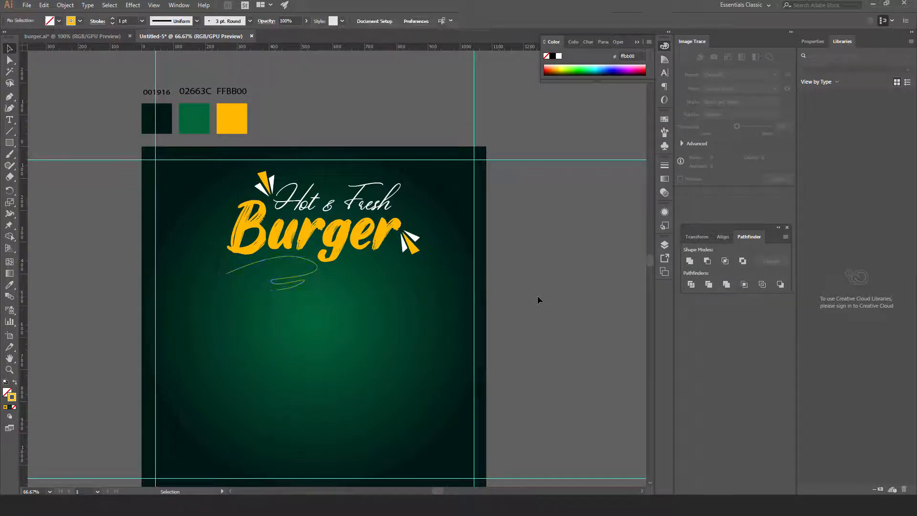
left_click(272, 285)
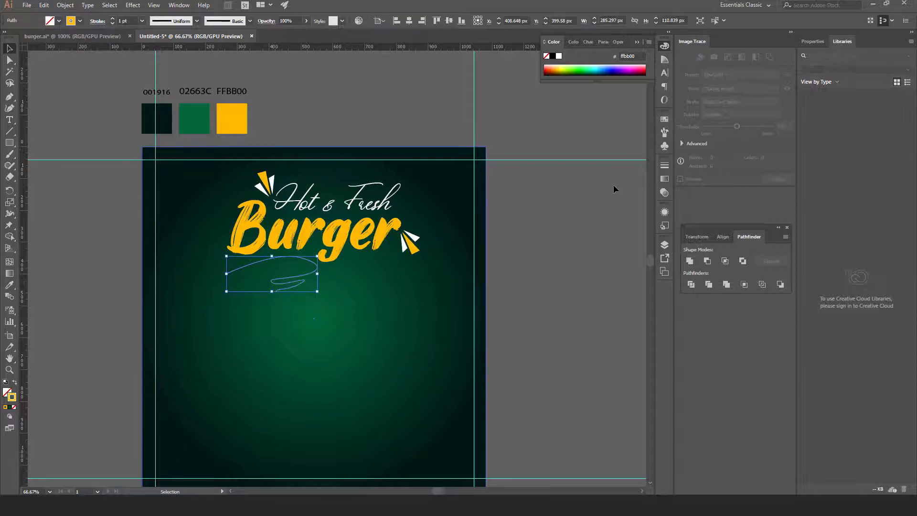
left_click(664, 133)
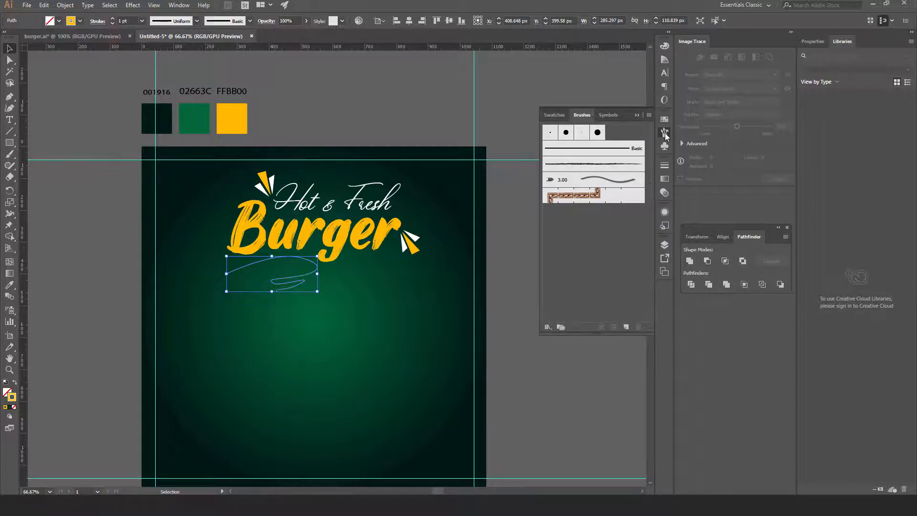
Apply the Charcoal brush from the Artistic_ChalkCharcoalPencil library to the swirl
left_click(176, 6)
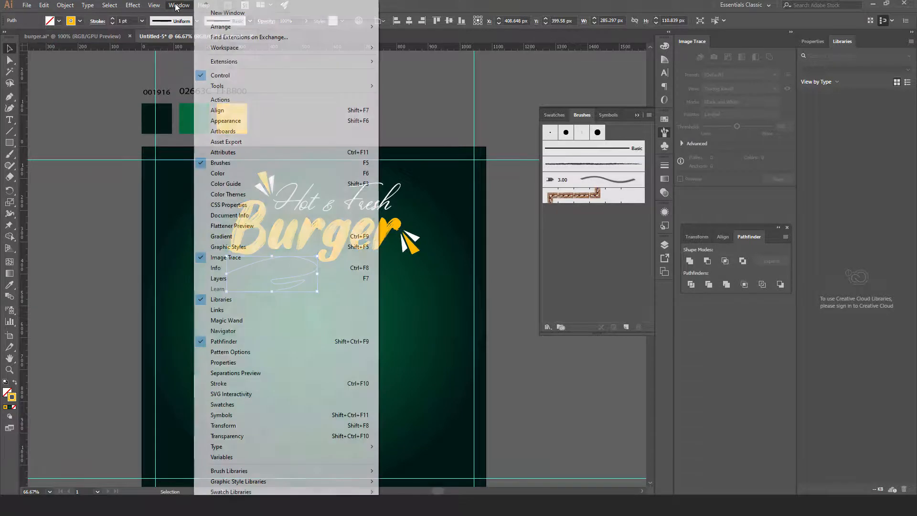
left_click(666, 131)
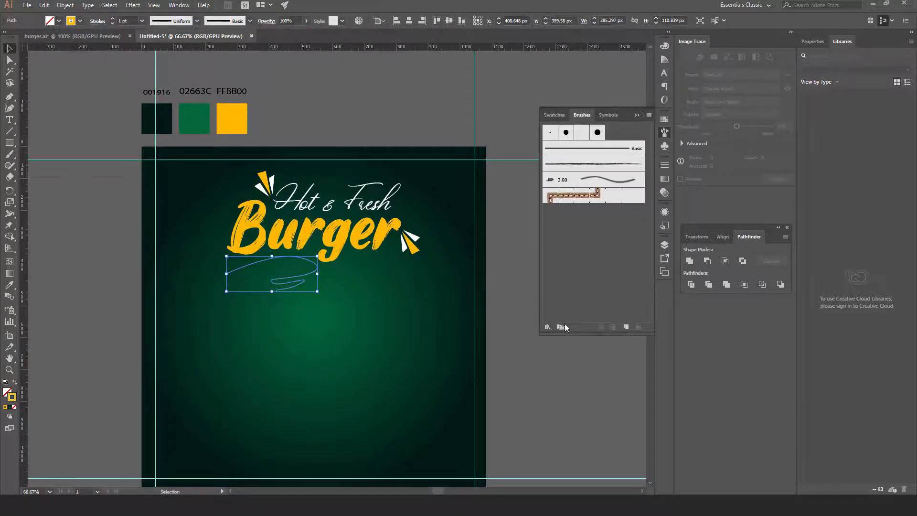
left_click(548, 328)
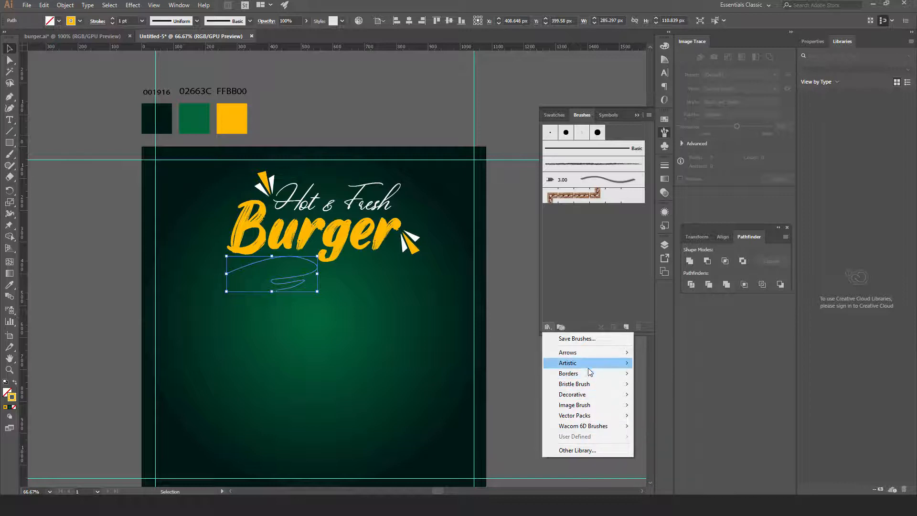
mouse_move(589, 366)
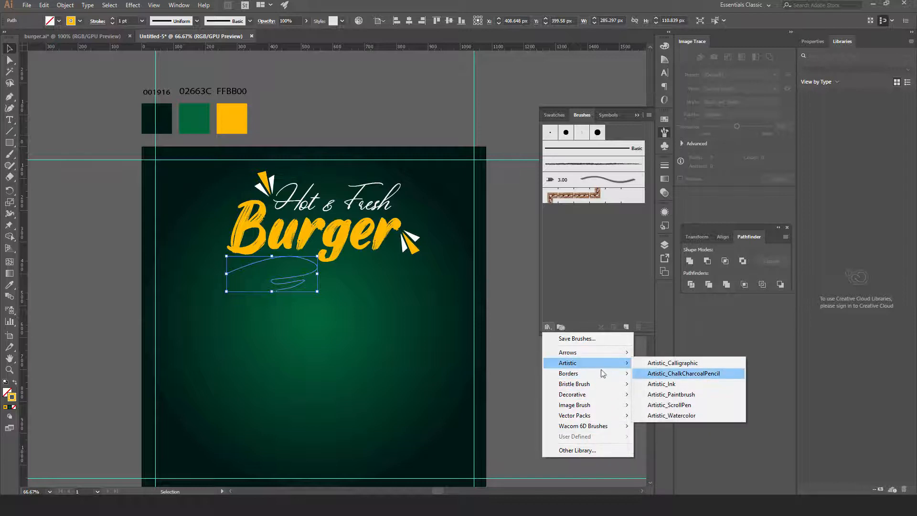
left_click(655, 373)
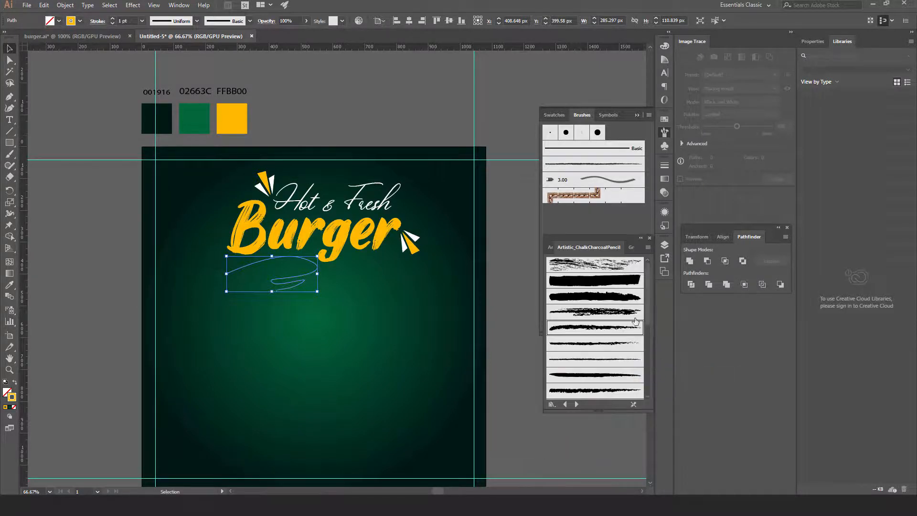
left_click(589, 327)
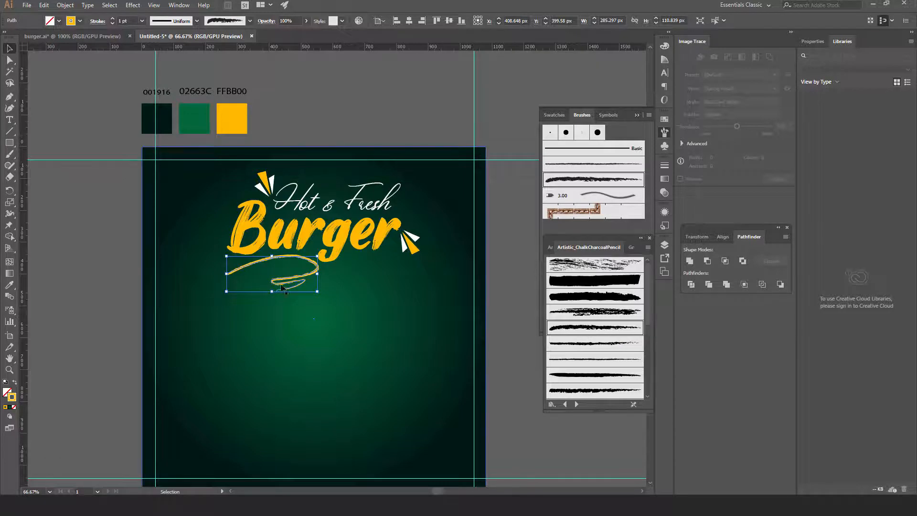
Try a 2 pt stroke weight on the swirl, then set it back to 1 pt
left_click(141, 21)
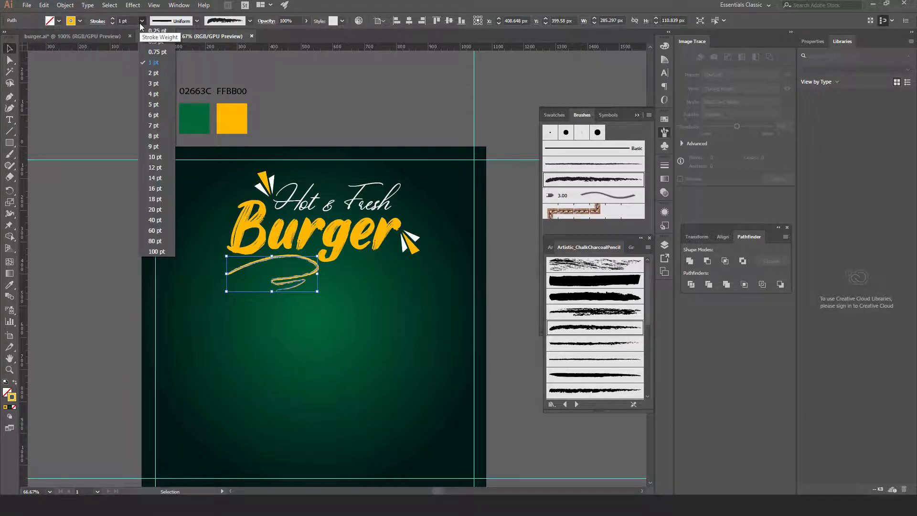
left_click(153, 74)
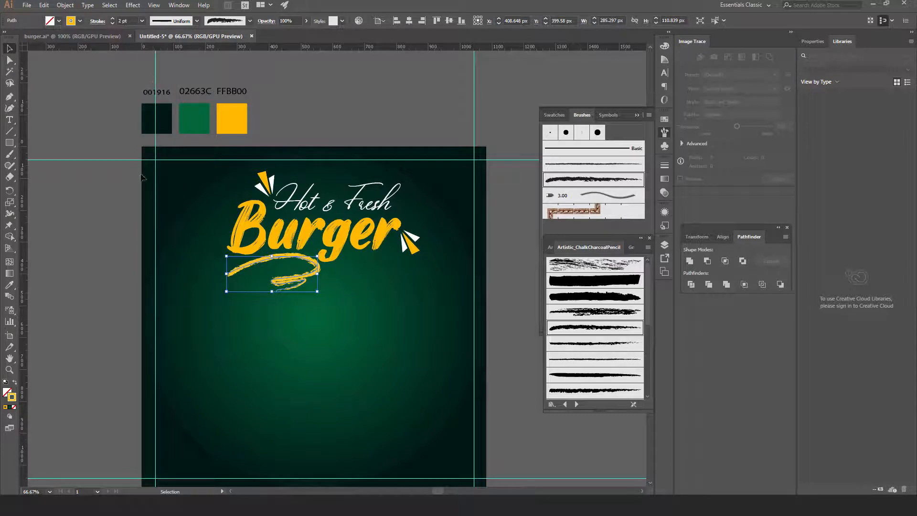
left_click(352, 113)
left_click(290, 282)
left_click(142, 21)
left_click(155, 63)
left_click(381, 345)
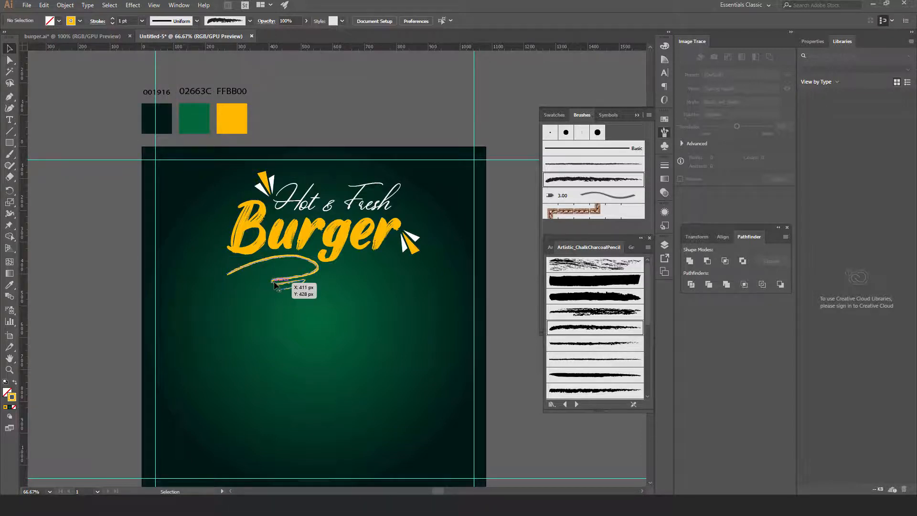
left_click(292, 285)
left_click(10, 60)
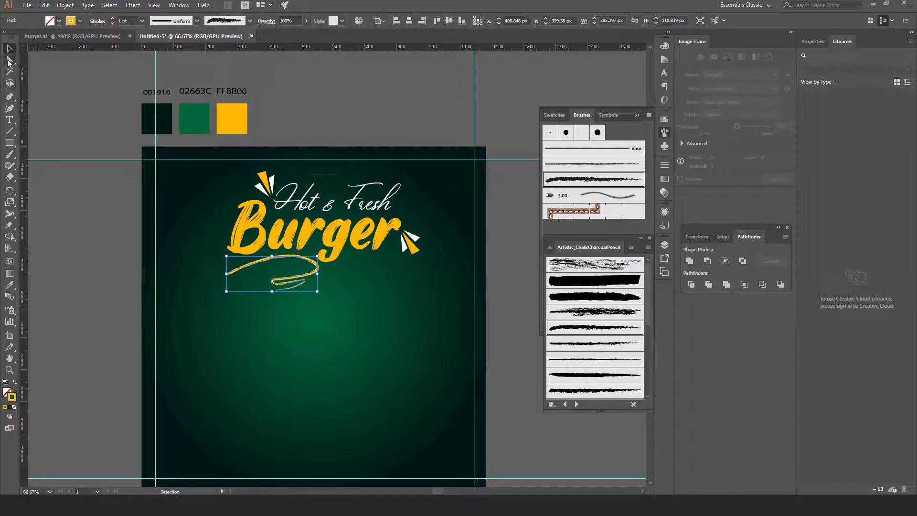
Drag the swirl's anchors and handles to loosen its lower loop and tail
key("ctrl+1")
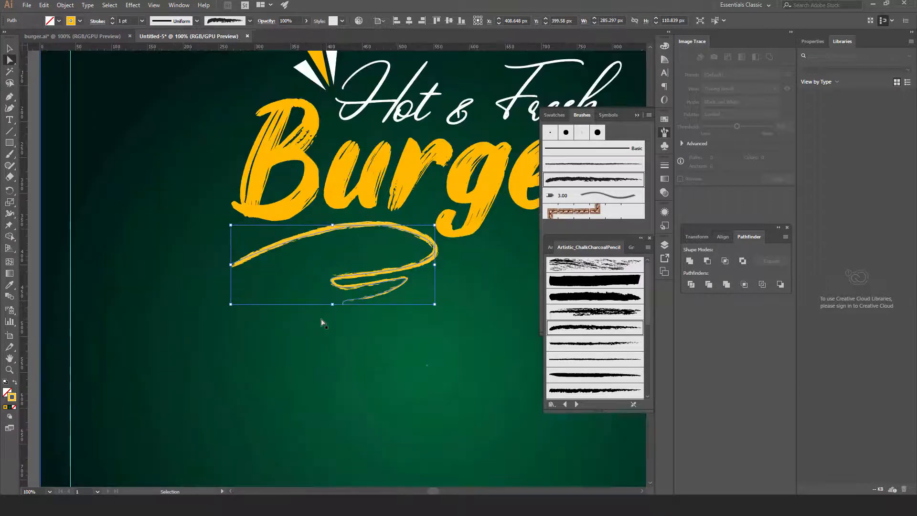
left_click_drag(384, 324, 294, 290)
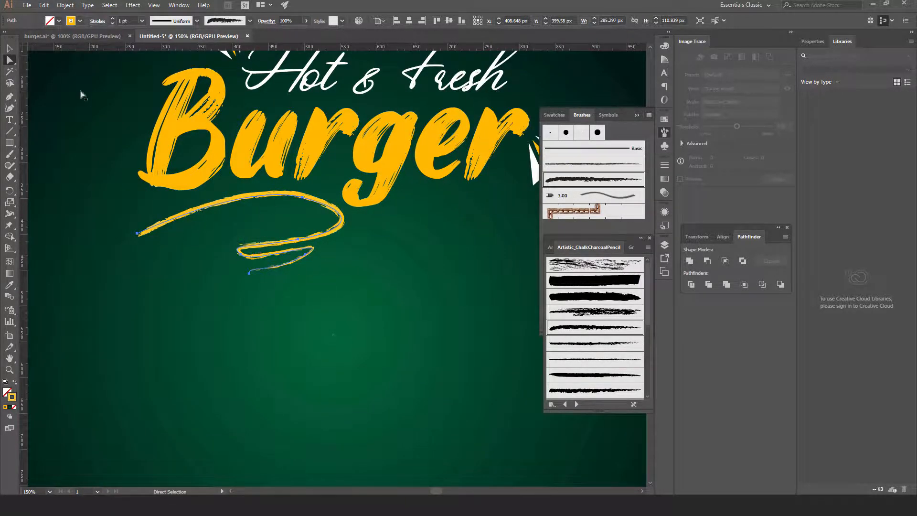
left_click(248, 256)
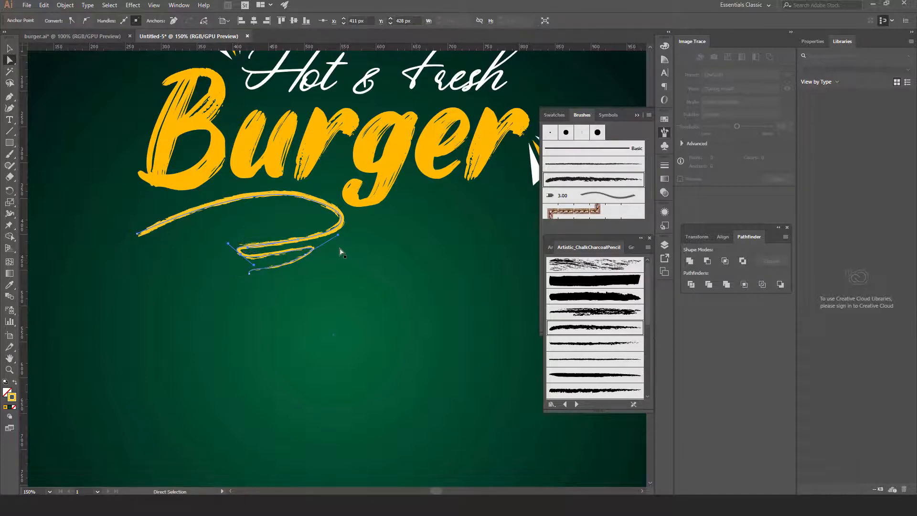
left_click_drag(339, 236, 303, 262)
mouse_move(249, 274)
left_mouse_down()
mouse_move(244, 289)
mouse_move(263, 259)
left_mouse_up()
left_click(240, 255)
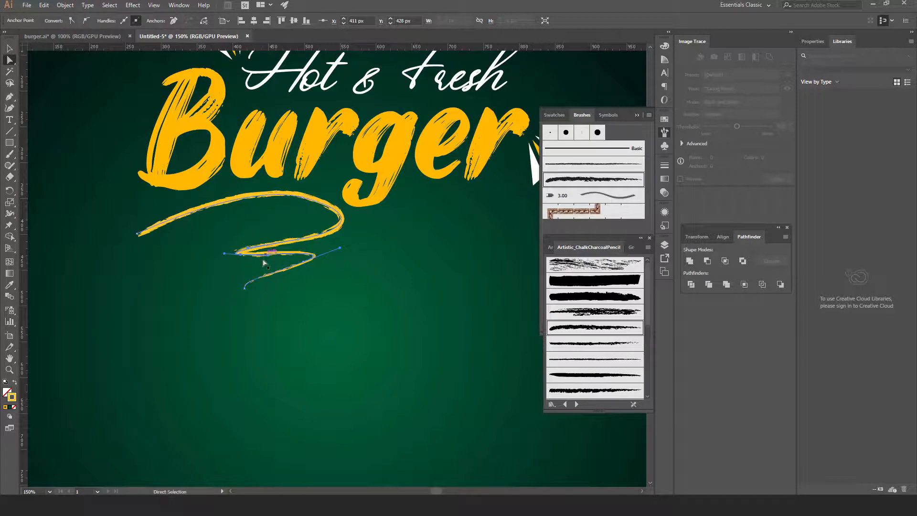
left_click(302, 197)
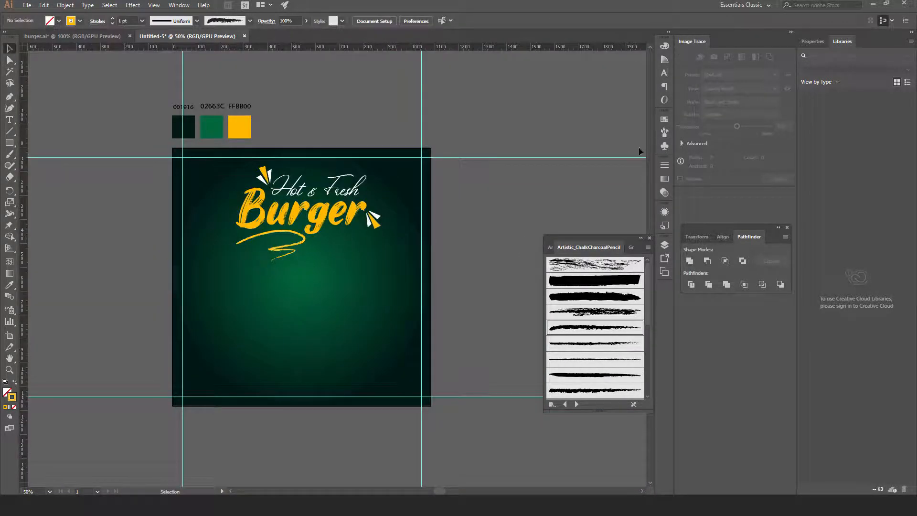
Drag the Grime Vector Pack 12 symbol from the Grime Vector Pack library onto the poster
left_click(664, 145)
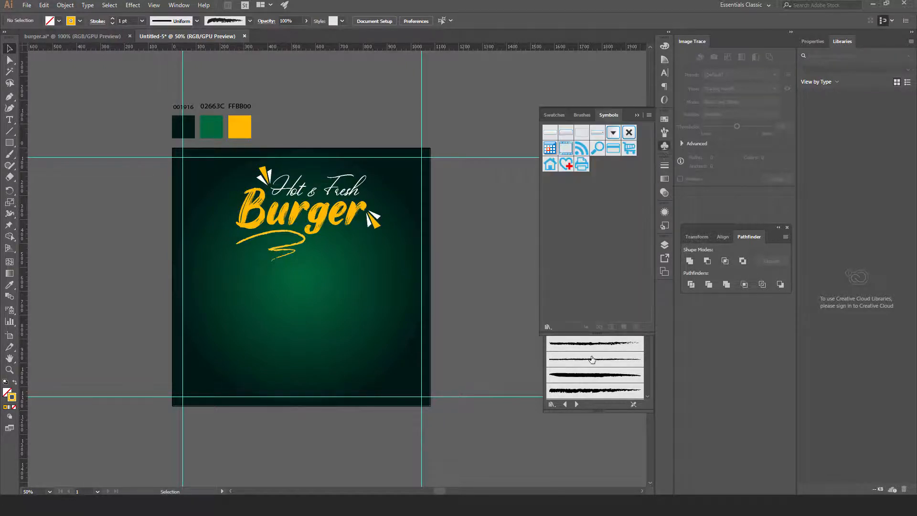
left_click(552, 330)
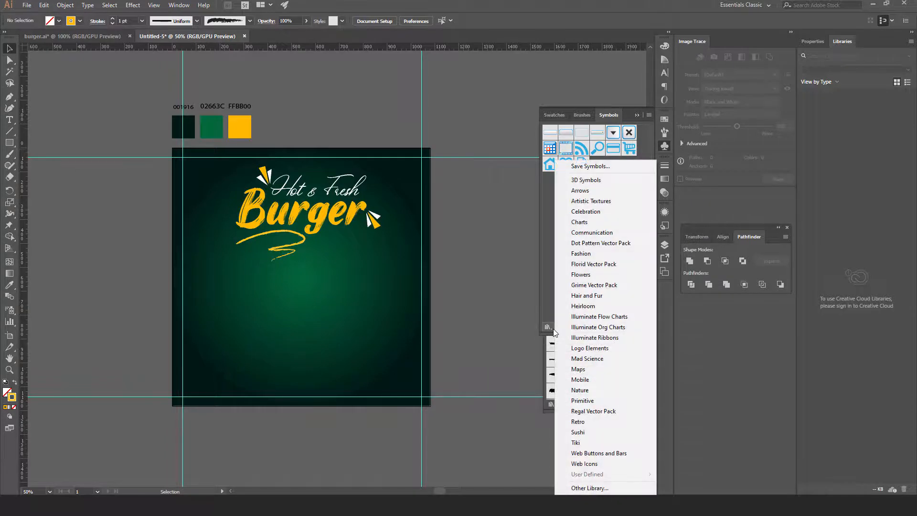
left_click(592, 288)
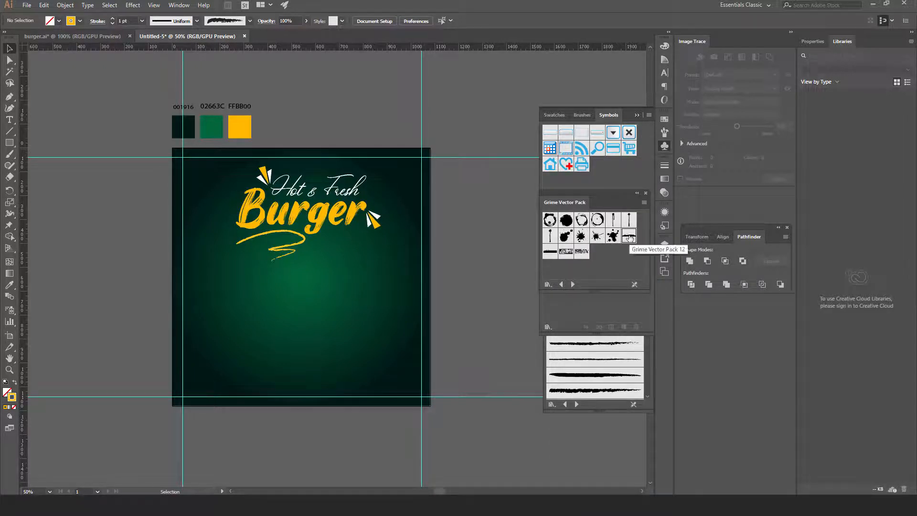
left_click_drag(629, 238, 298, 306)
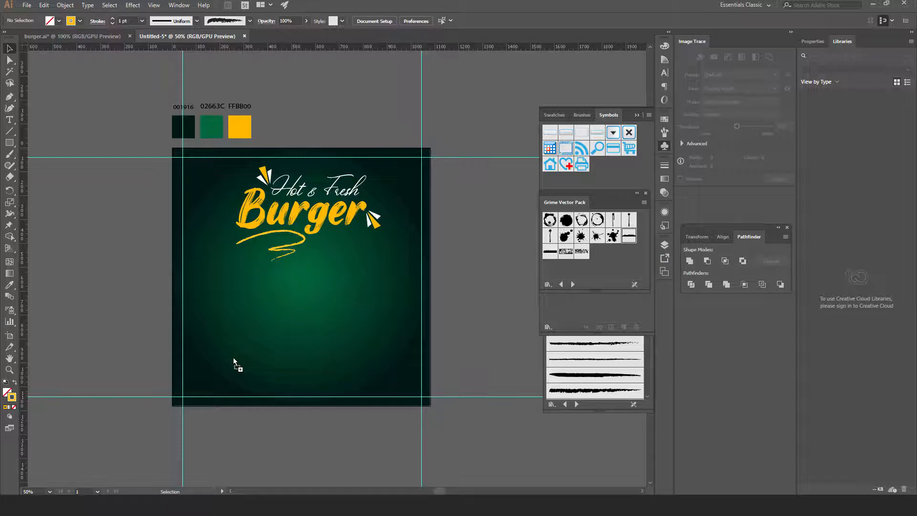
Stretch the grime band to full width near the bottom and tilt it about 4.55°
left_click_drag(233, 358, 443, 366)
left_click_drag(361, 379, 349, 334)
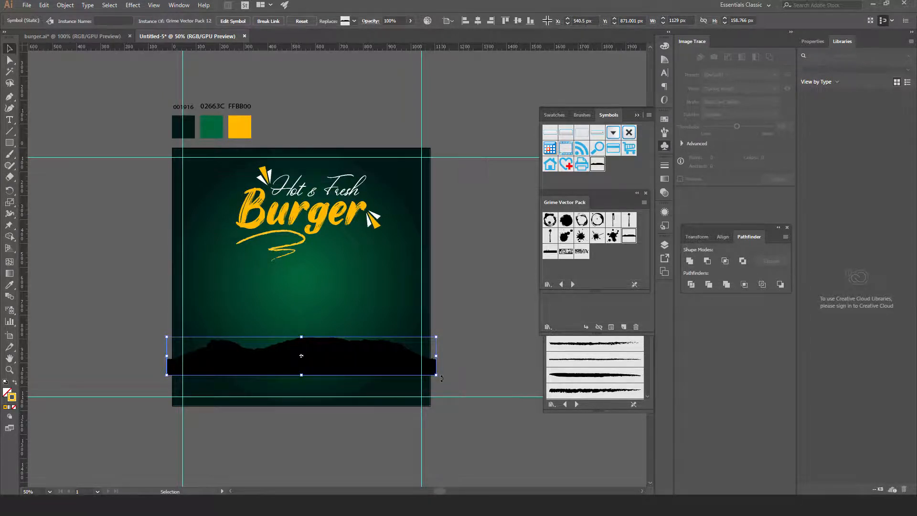
left_click_drag(441, 378, 445, 366)
key("ctrl+shift+a")
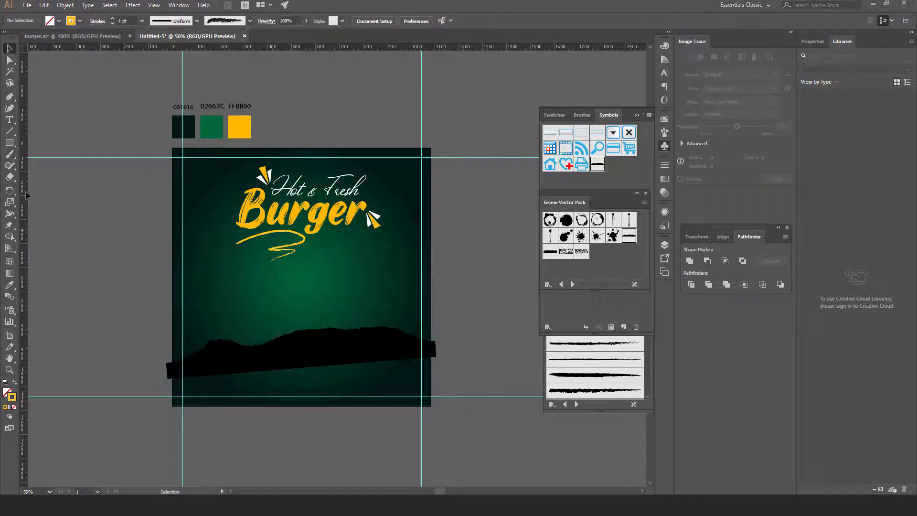
left_click(9, 142)
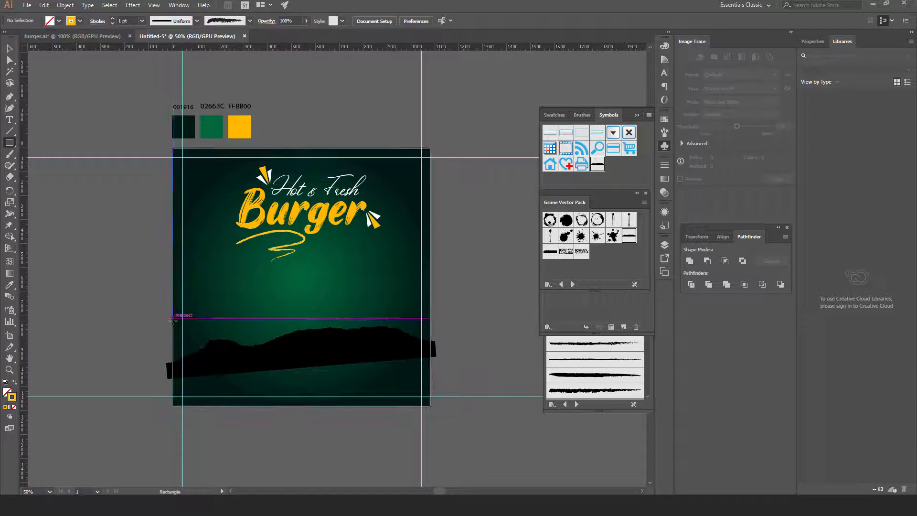
Draw a rectangle across the poster's lower part and fill it teal 60baad
left_click_drag(172, 318, 430, 406)
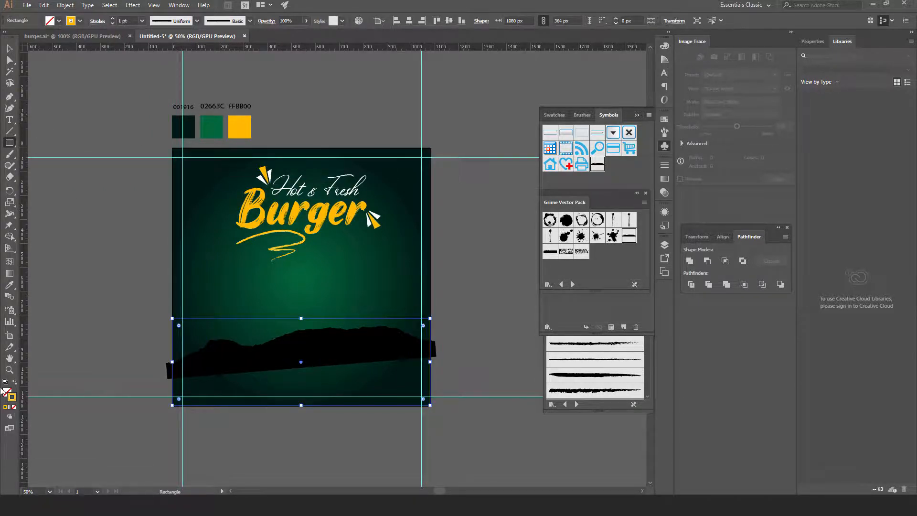
double_click(6, 391)
type("60baad")
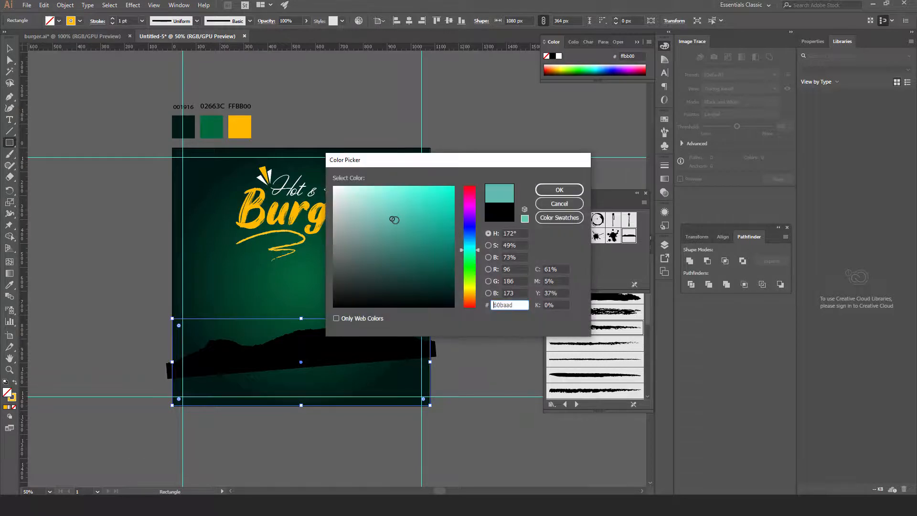
left_click(580, 192)
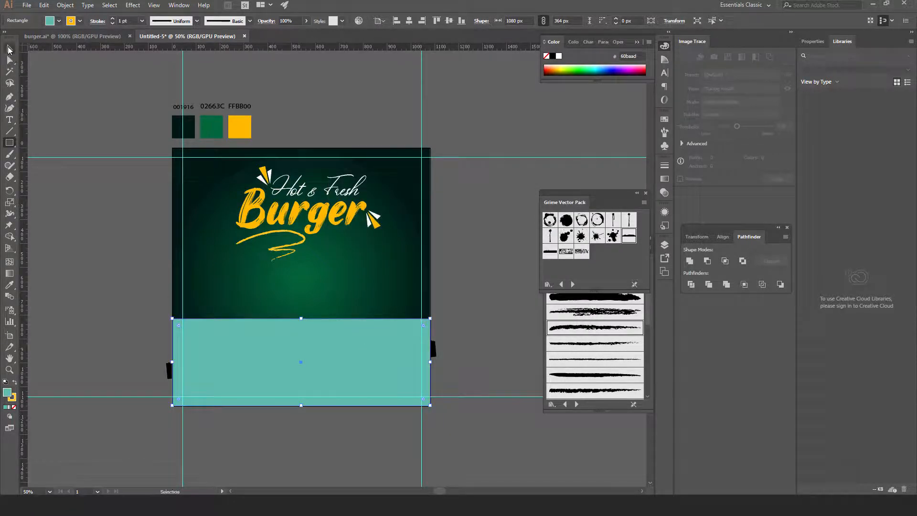
Select the teal rectangle and then the grime symbol
left_click(9, 48)
left_click(102, 287)
left_click(395, 346)
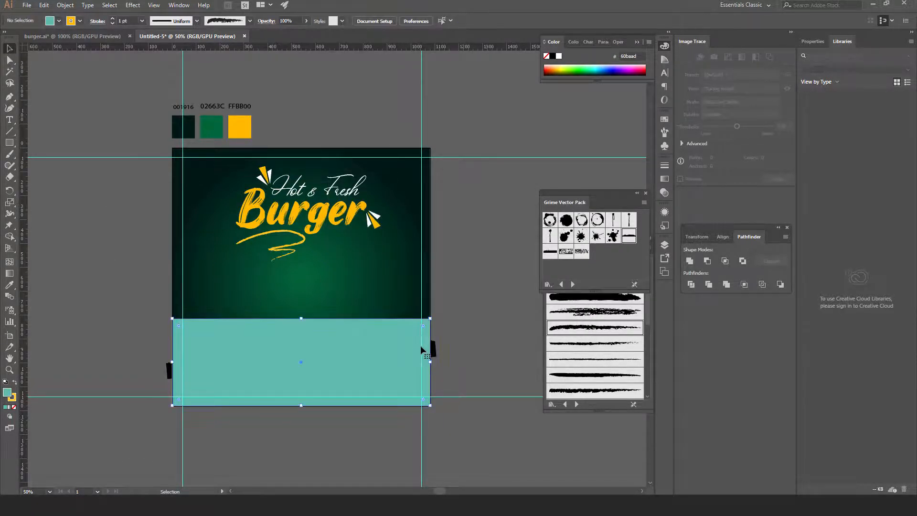
left_click(435, 351)
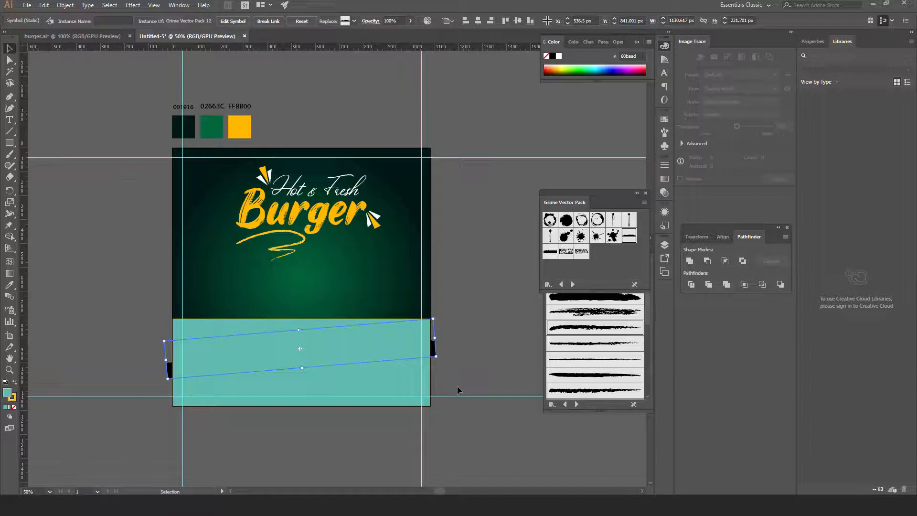
Expand the grime symbol into plain paths
left_click(65, 6)
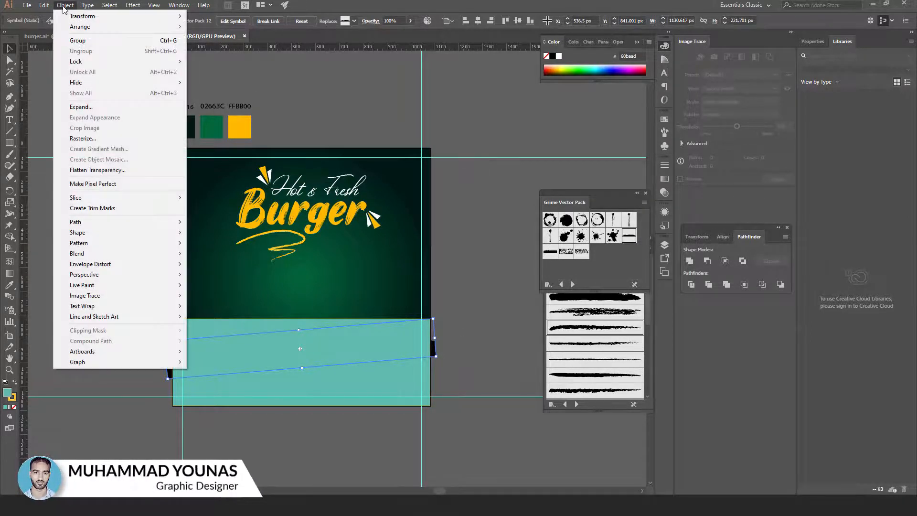
left_click(77, 107)
left_click(435, 304)
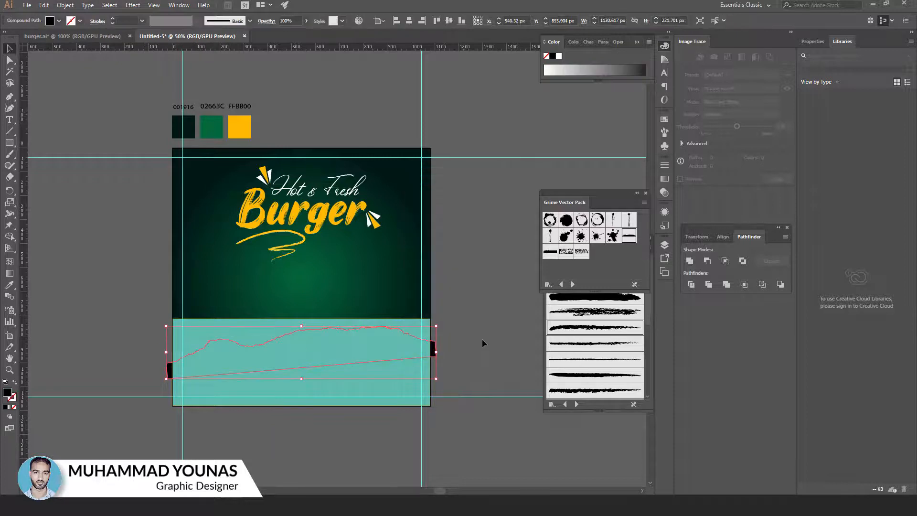
Divide the teal rectangle along the grime shape's edges using Pathfinder
left_click(400, 392, "shift")
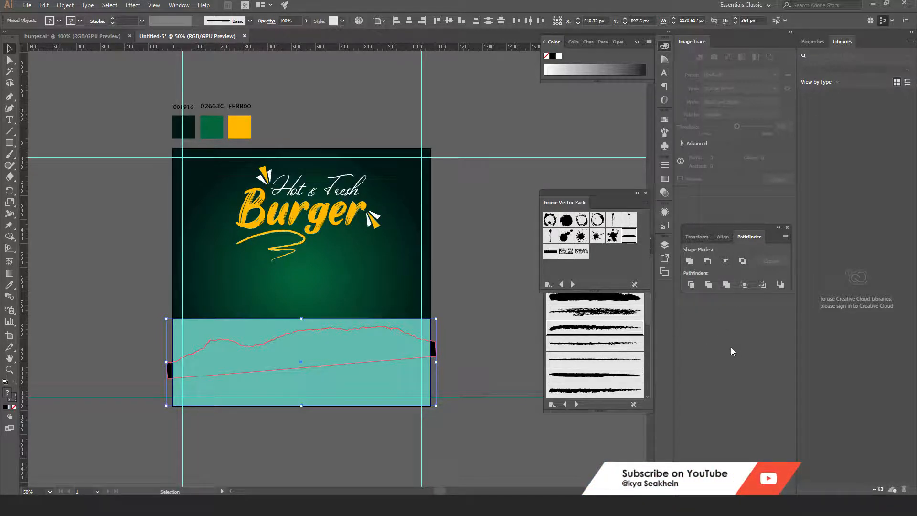
left_click(171, 6)
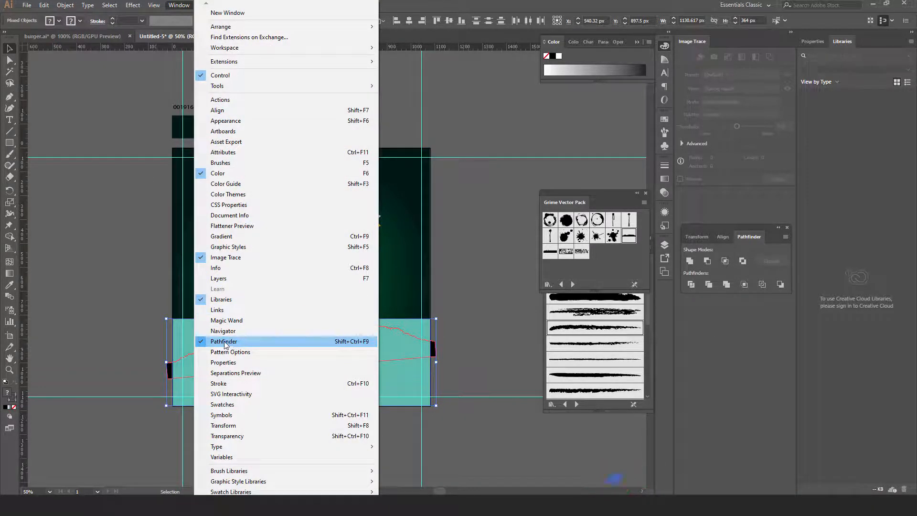
left_click(726, 239)
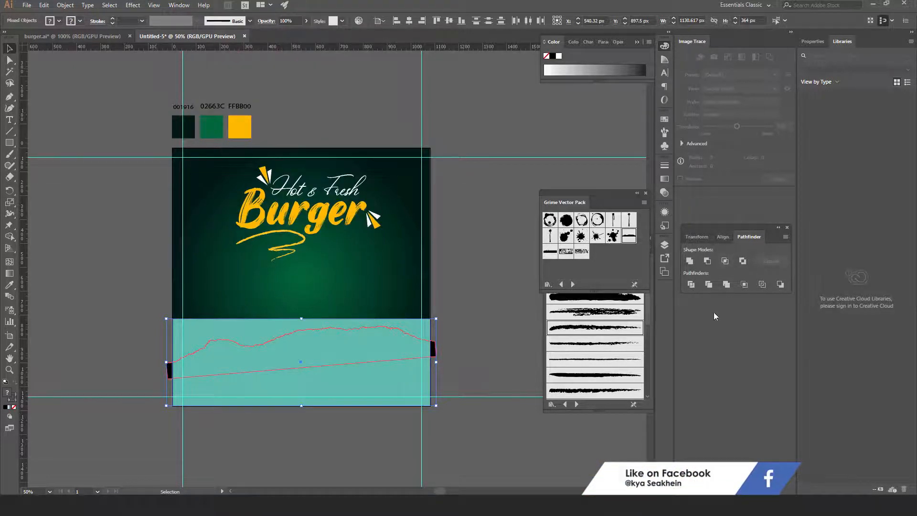
left_click(690, 285)
Ungroup the divided band and delete the leftover piece and the strip above the torn edge
left_click(481, 347)
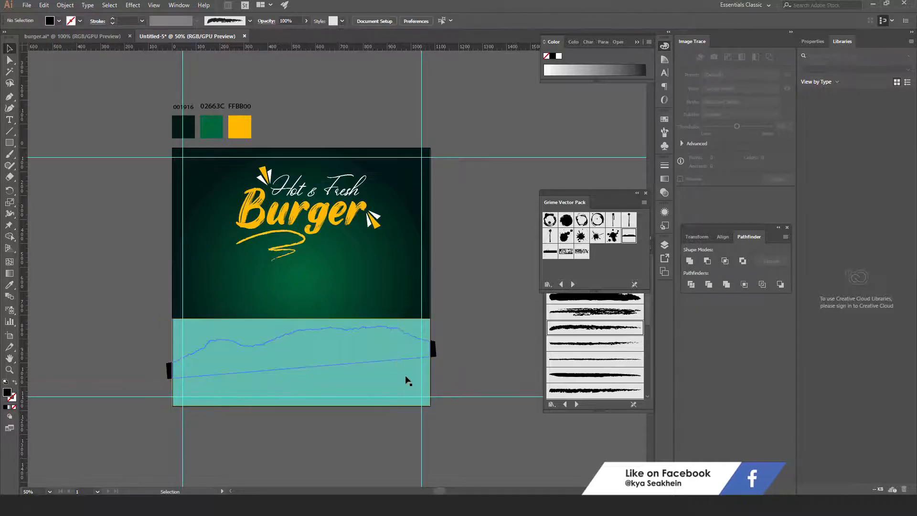
left_click(406, 376)
right_click(406, 376)
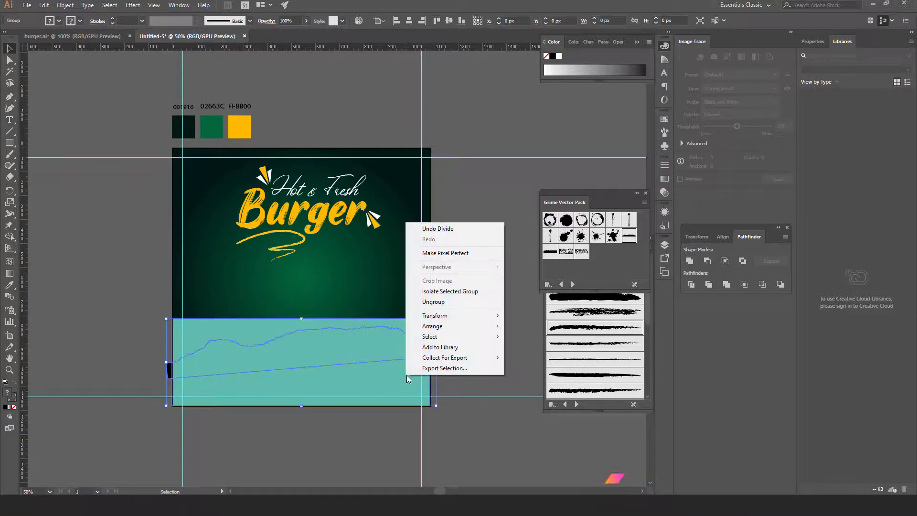
left_click(432, 302)
left_click(448, 337)
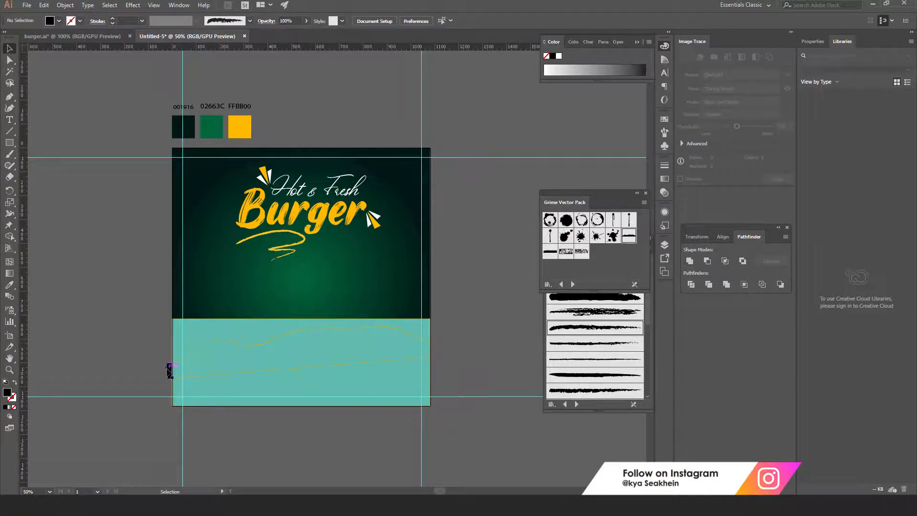
left_click(168, 369)
key("Delete")
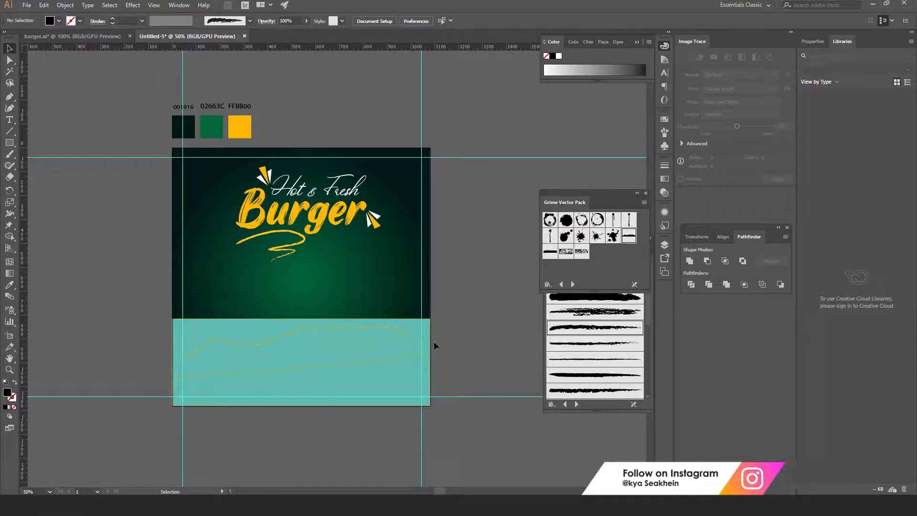
left_click(415, 325)
key("Delete")
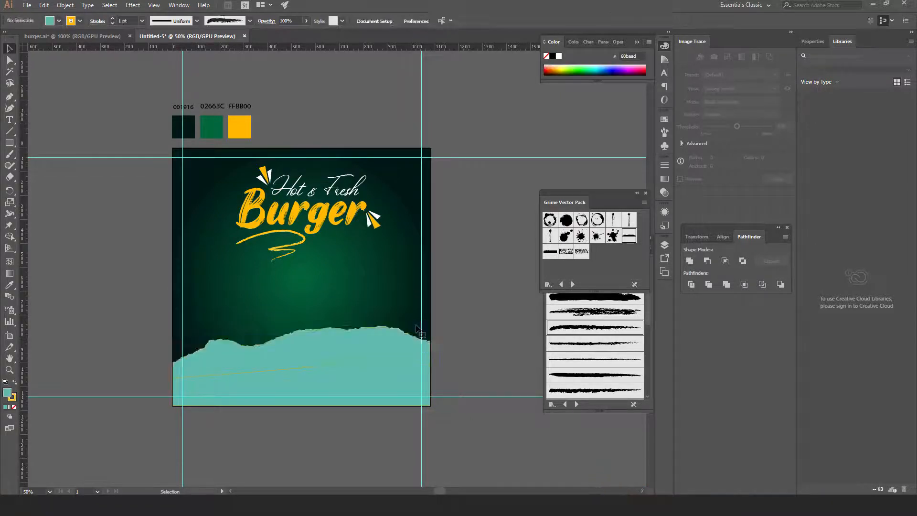
Unite the two teal pieces into one torn shape with no outline
left_click(356, 353)
left_click(379, 385, "shift")
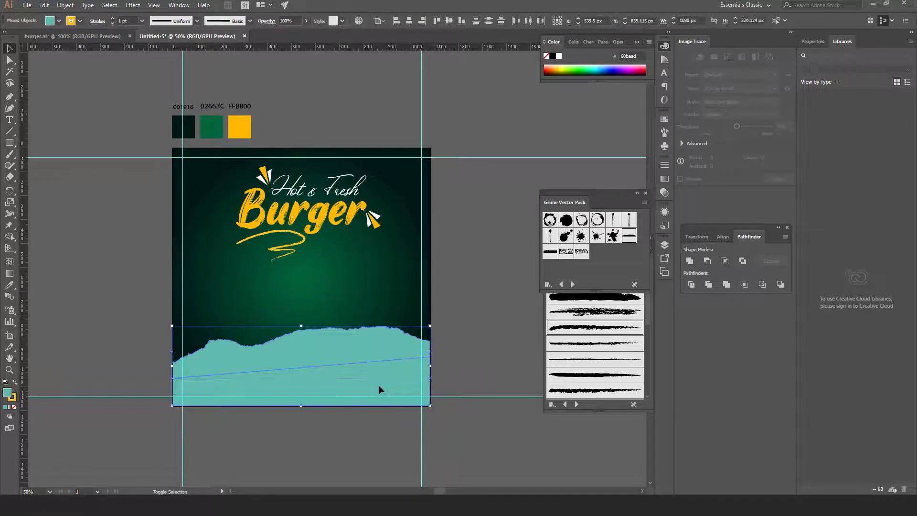
left_click(689, 261)
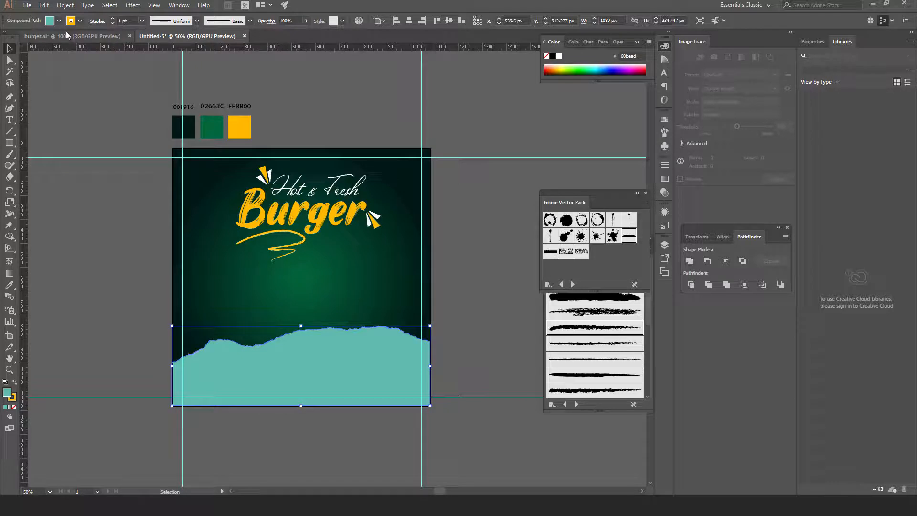
left_click(80, 21)
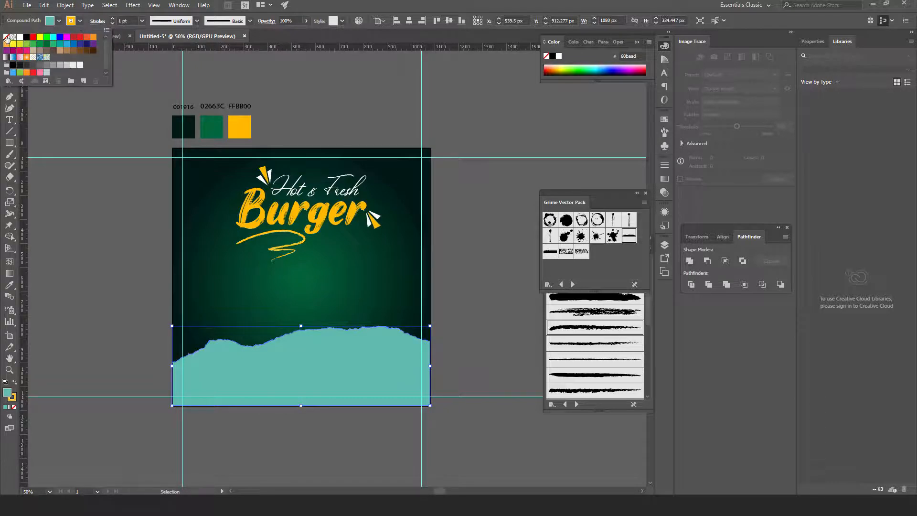
left_click(7, 36)
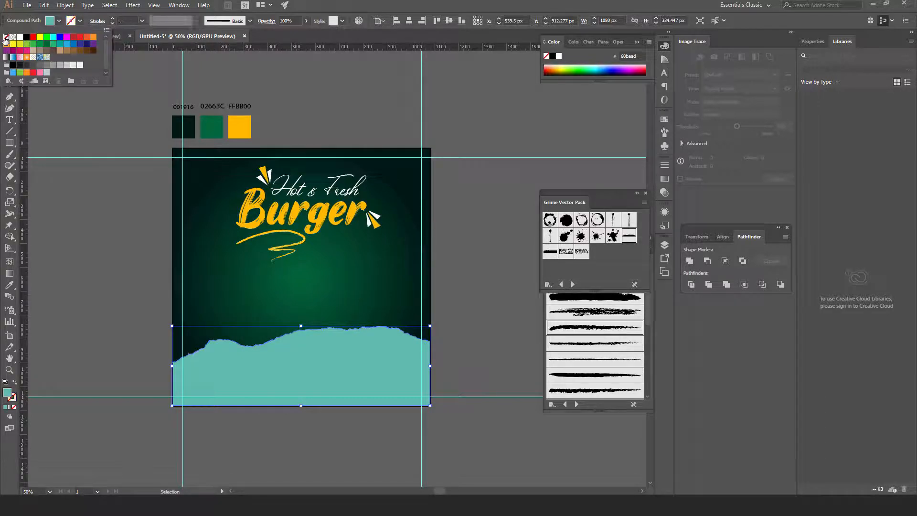
left_click(482, 294)
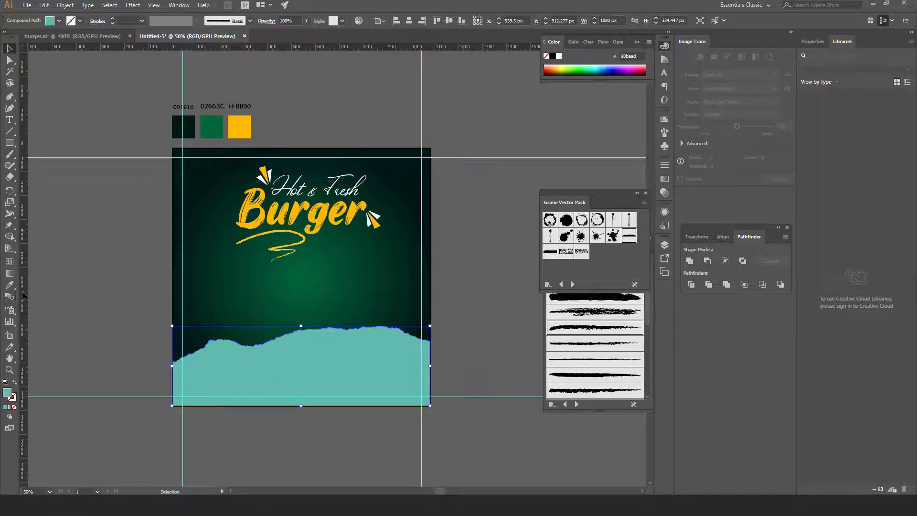
Fill the torn band with the FFBB00 yellow by sampling it, then zoom to 66.67%
left_click(9, 284)
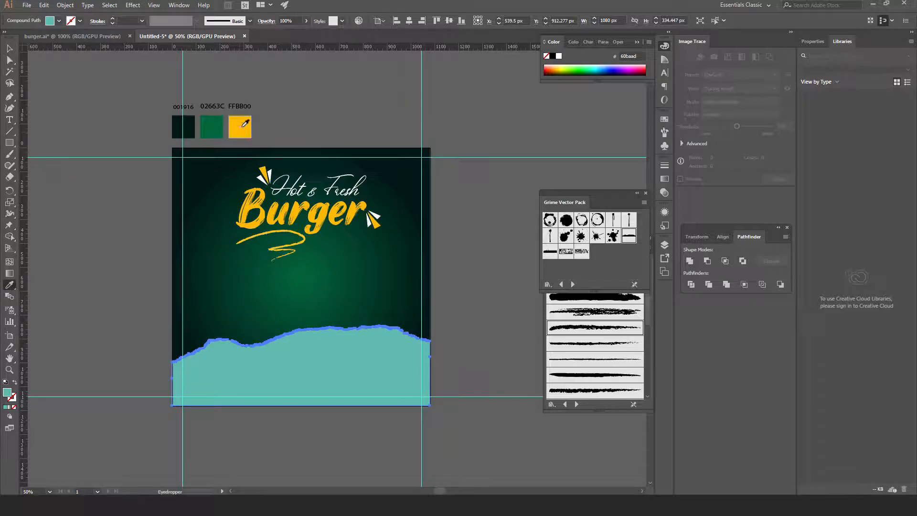
left_click(244, 124)
left_click(9, 48)
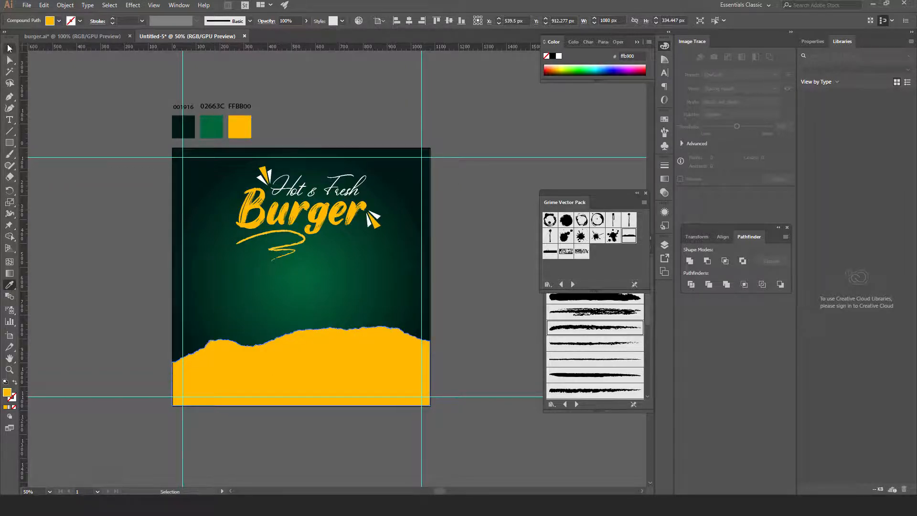
left_click(89, 95)
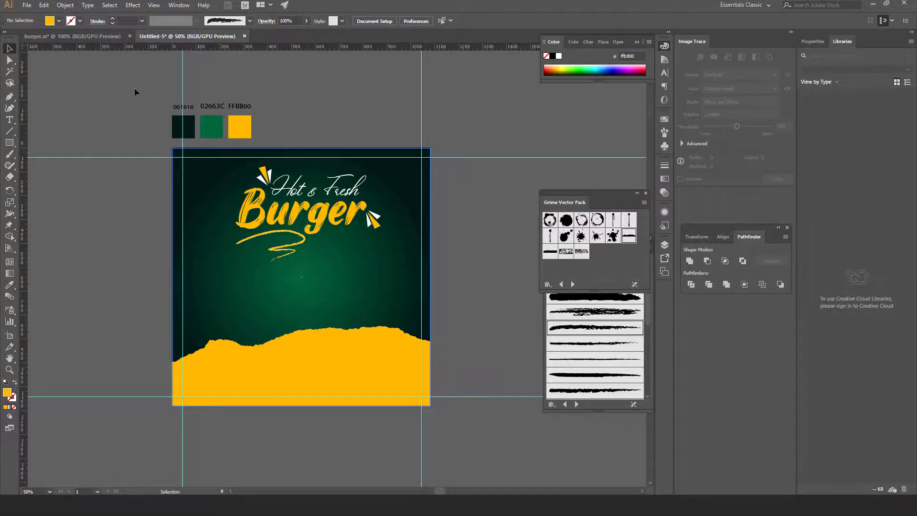
key("ctrl+plus")
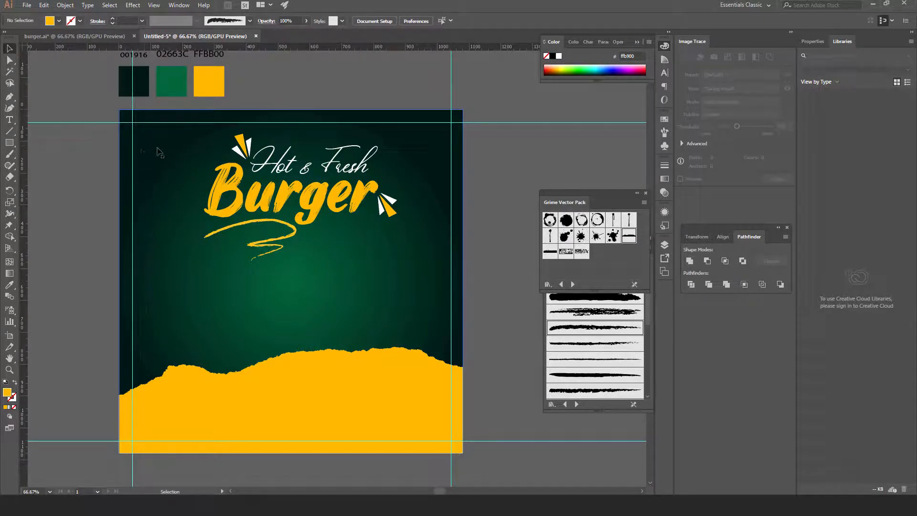
Draw a small square beside the artboard and round its corners
left_click(9, 143)
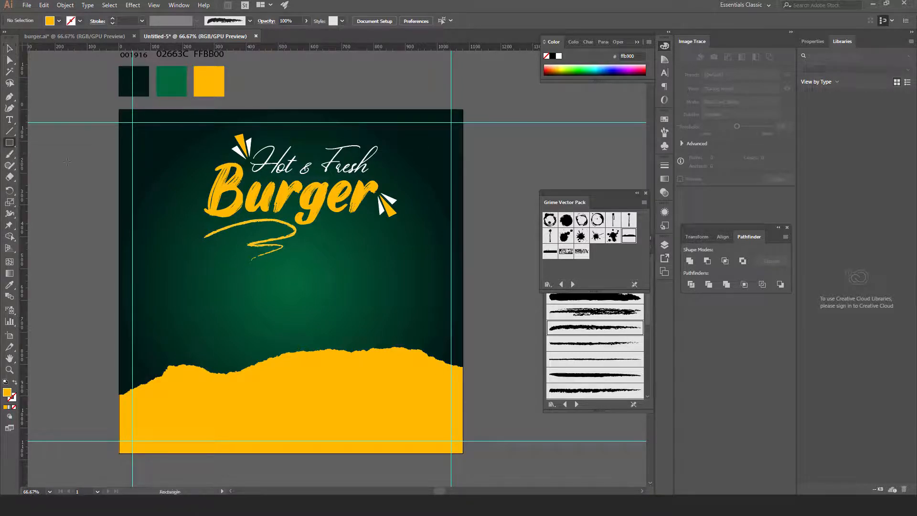
left_click_drag(67, 158, 96, 176)
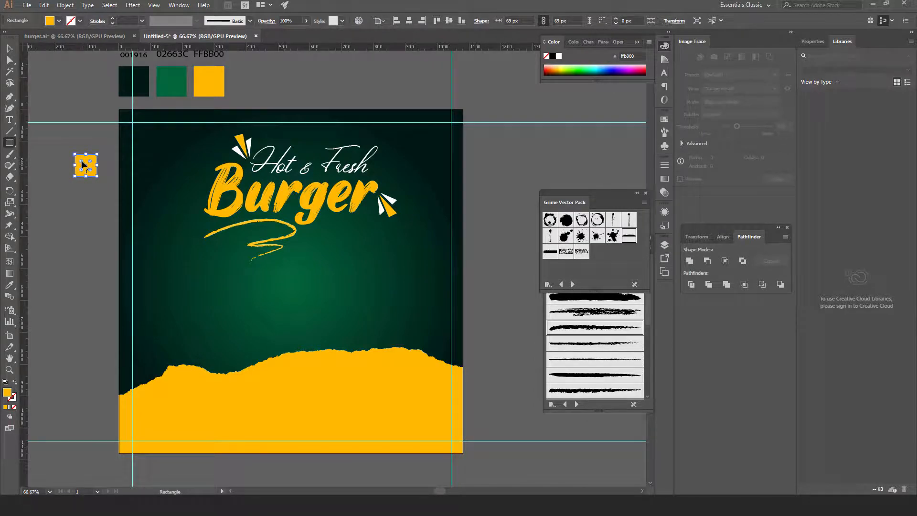
left_click_drag(82, 163, 79, 164)
left_click(10, 49)
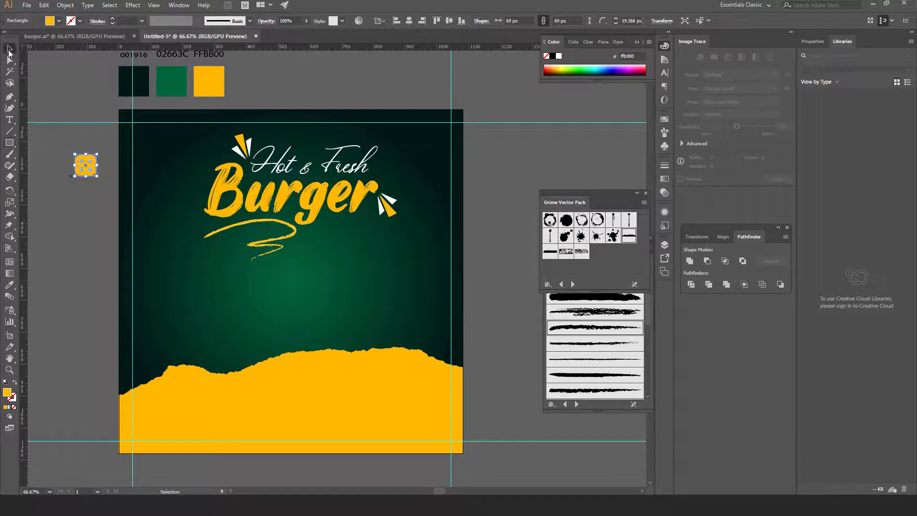
Add a 'D' in Myriad Pro and scale it to fit the rounded square
left_click(7, 120)
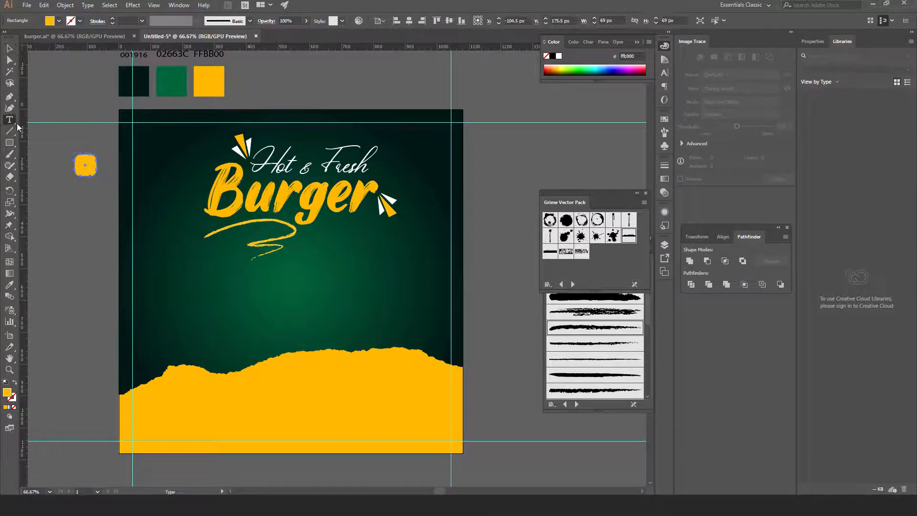
left_click(80, 213)
type("D")
key("Escape")
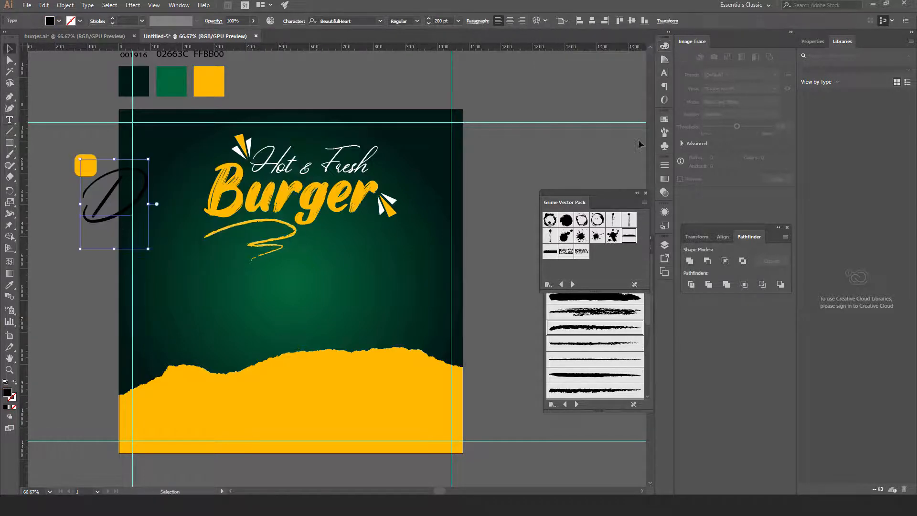
left_click(663, 74)
left_click(647, 56)
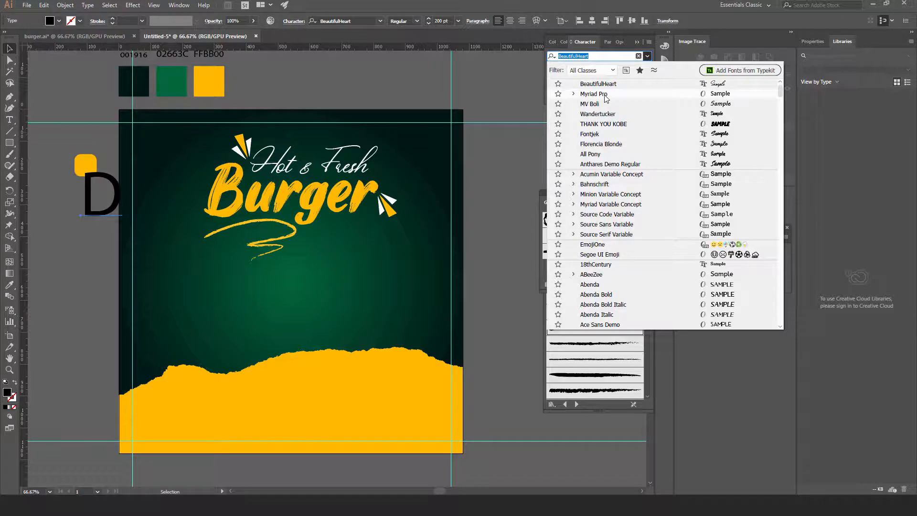
left_click(594, 94)
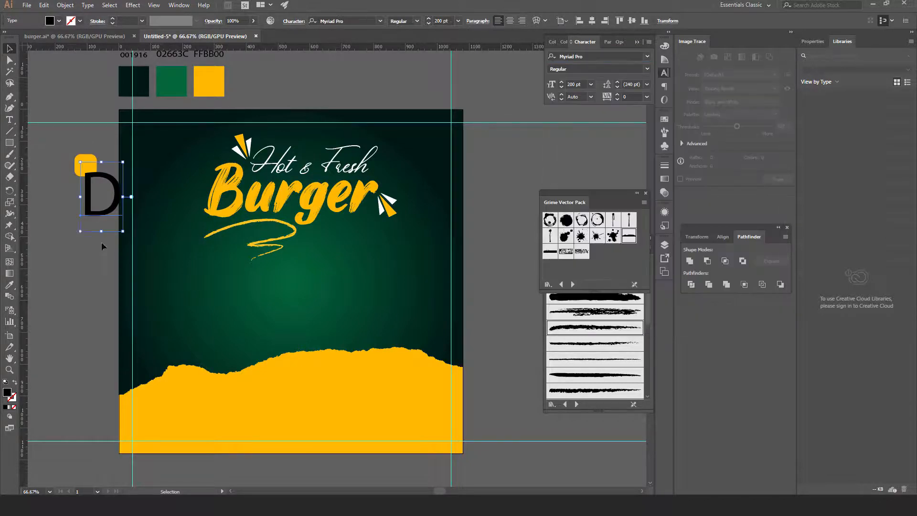
left_click_drag(123, 162, 97, 169)
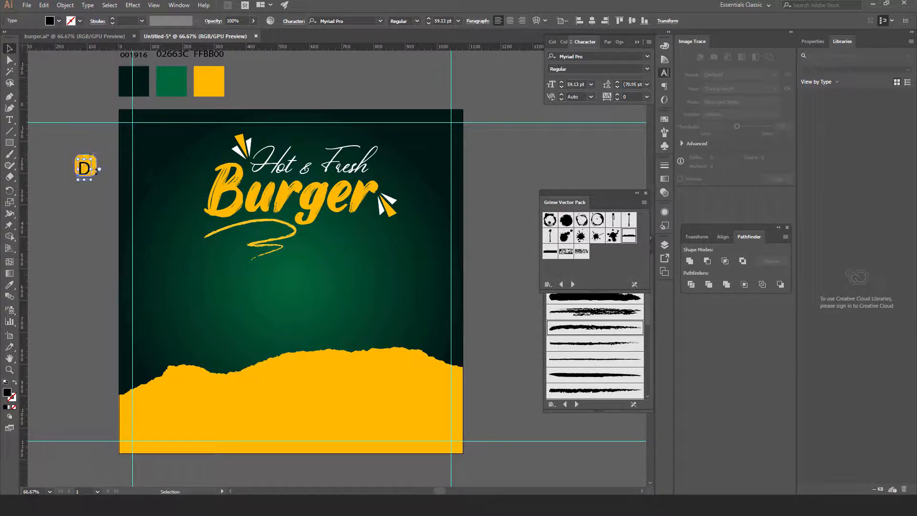
Group-select the D and square, centre them, then move the badge to the top-left corner
left_click(81, 182)
left_click_drag(80, 182, 73, 130)
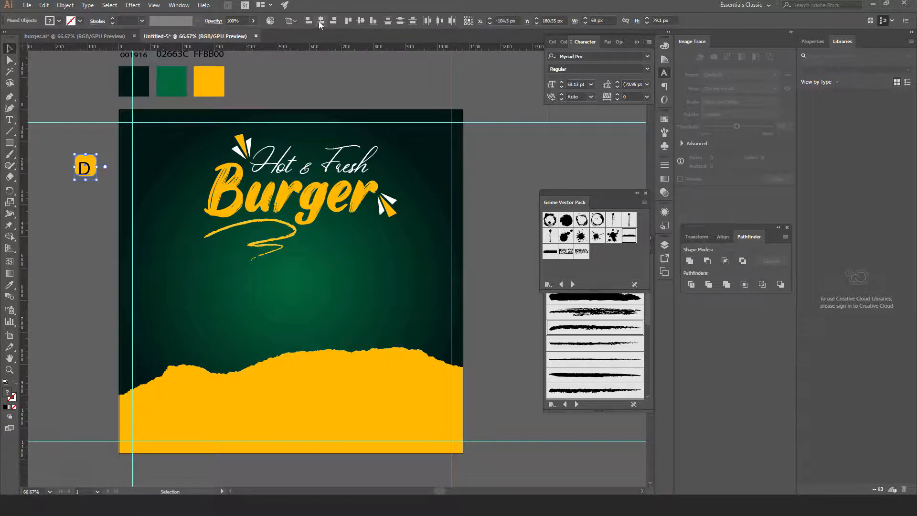
left_click(320, 21)
left_click(360, 21)
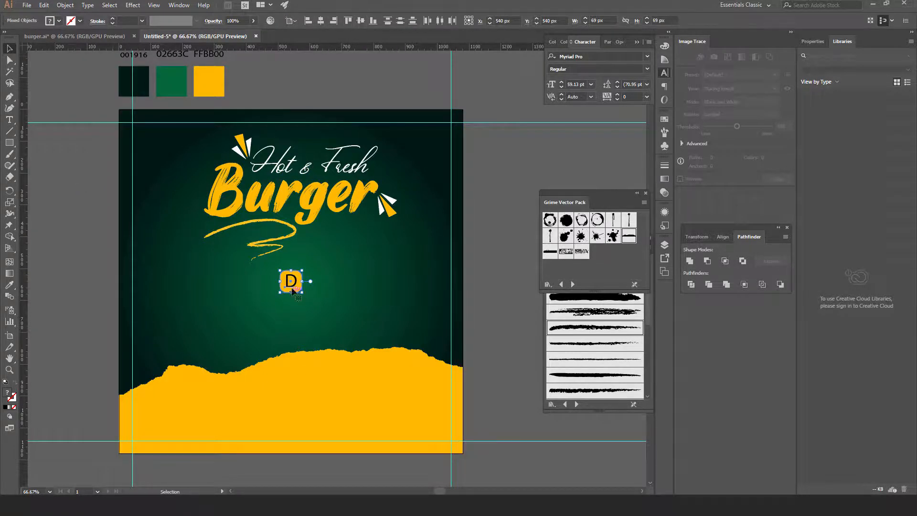
left_click_drag(296, 284, 149, 138)
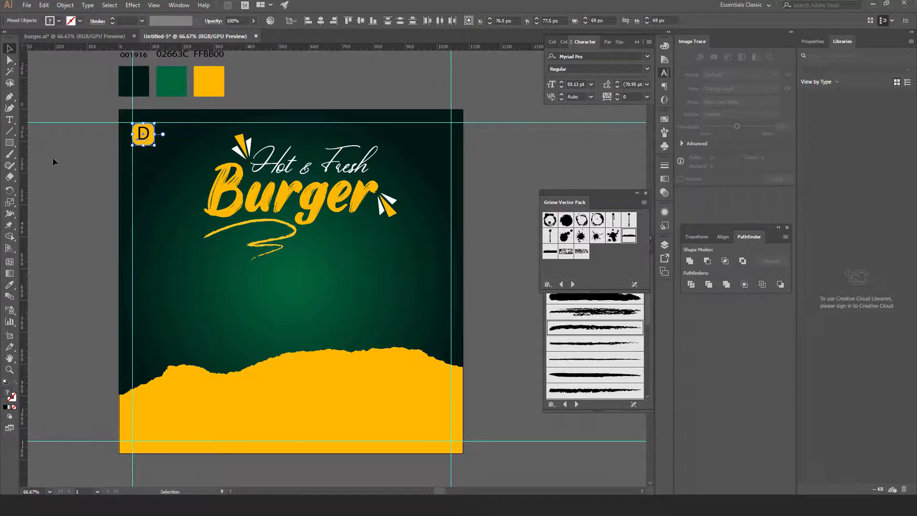
Colour the D letter with the dark 001916 swatch
left_click(143, 134)
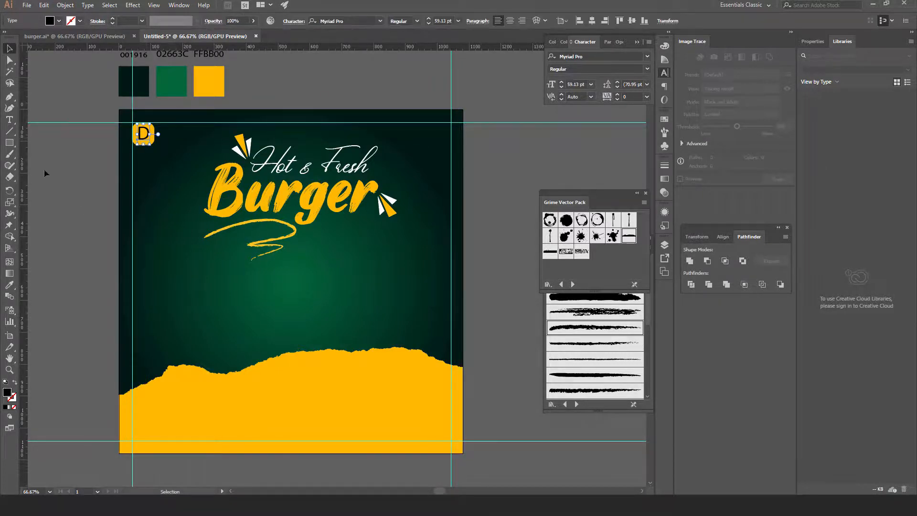
left_click(10, 285)
left_click(143, 78)
left_click(9, 49)
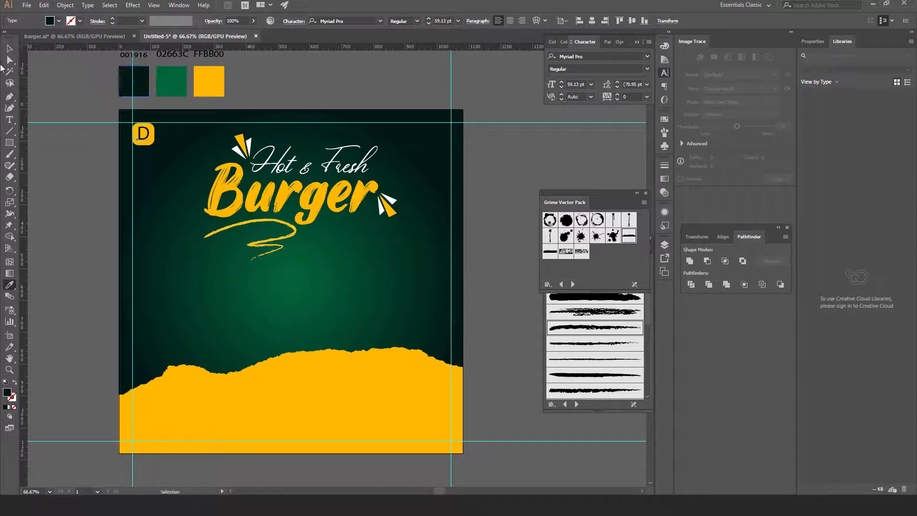
left_click(166, 151)
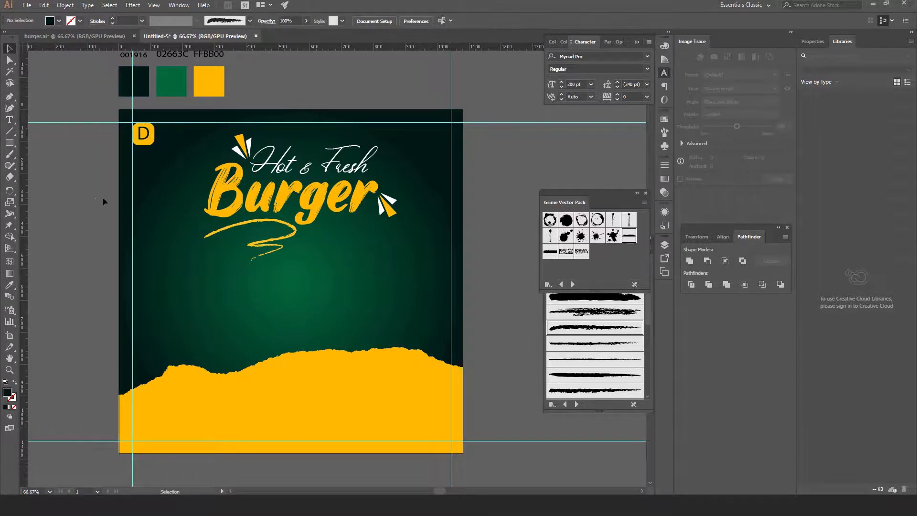
Rotate the D badge 45° into a diamond and bring the whole artboard back into view
left_click(153, 135)
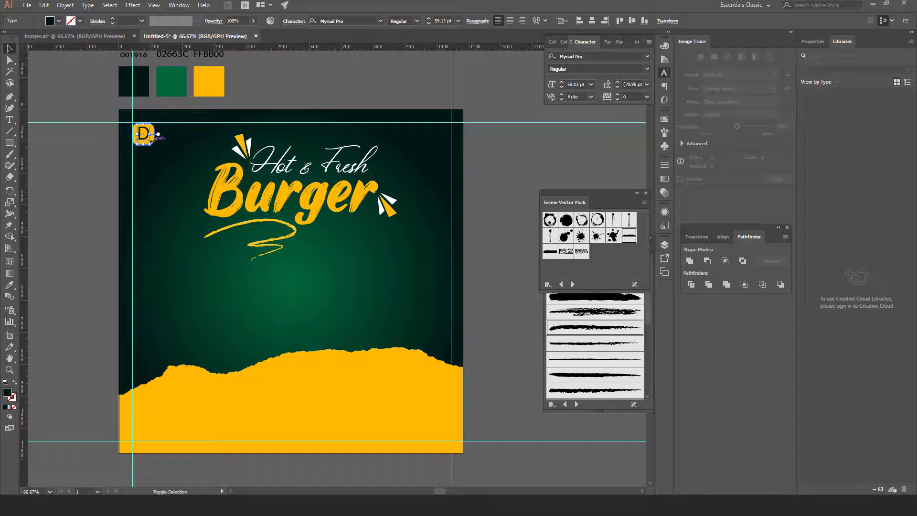
left_click(229, 96)
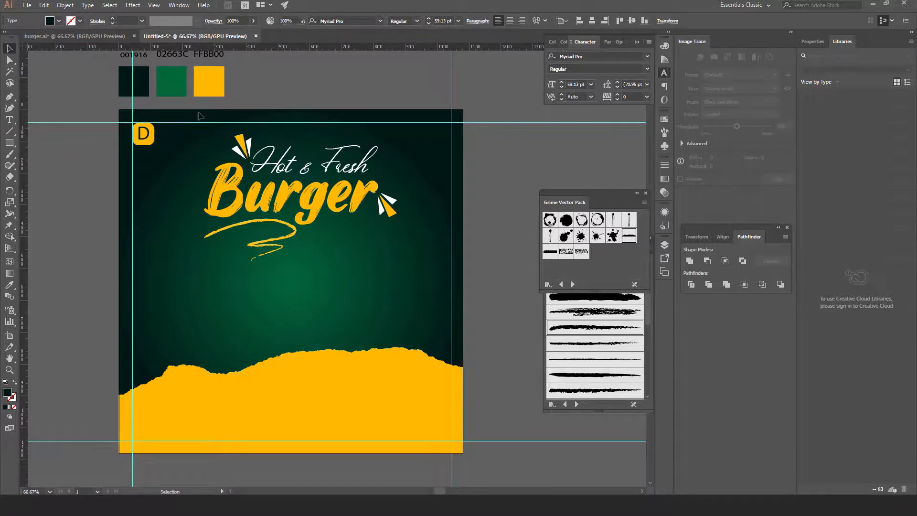
left_click(148, 138)
key("ctrl+=")
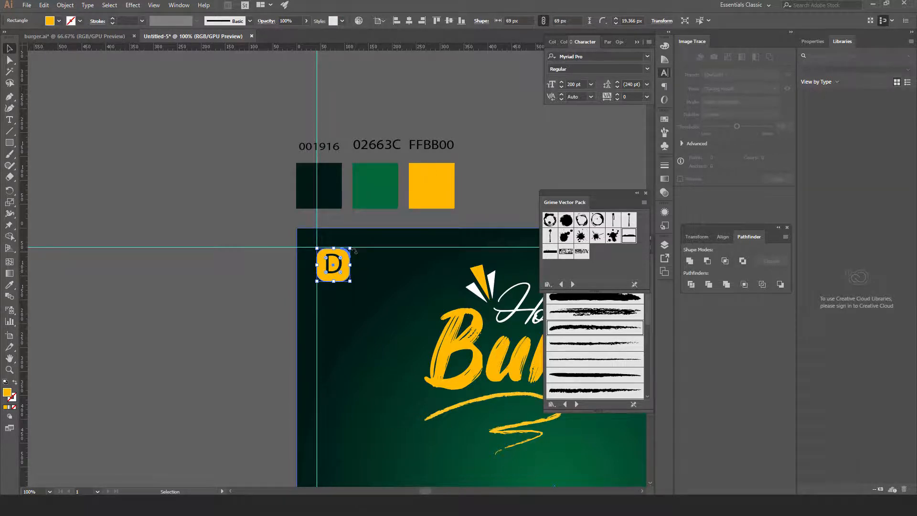
left_click_drag(353, 249, 358, 265)
left_click(240, 296)
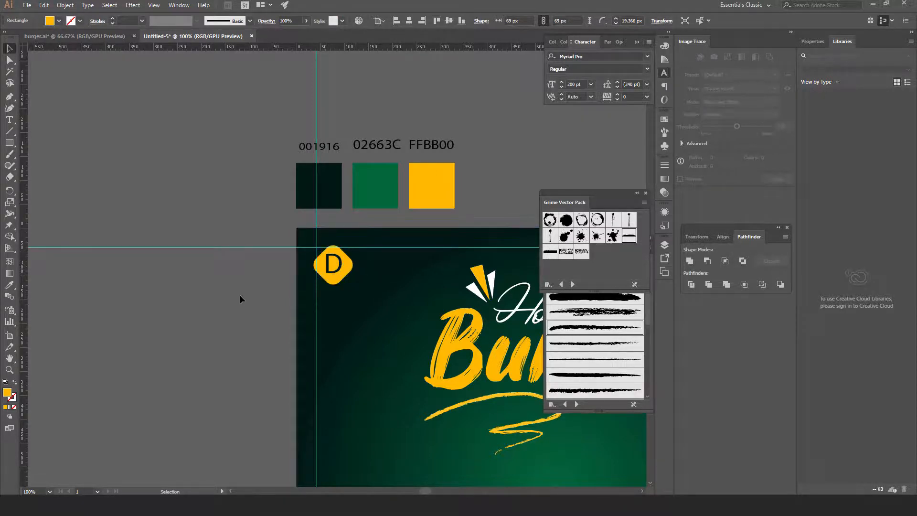
key("ctrl+minus")
left_click_drag(434, 383, 270, 223)
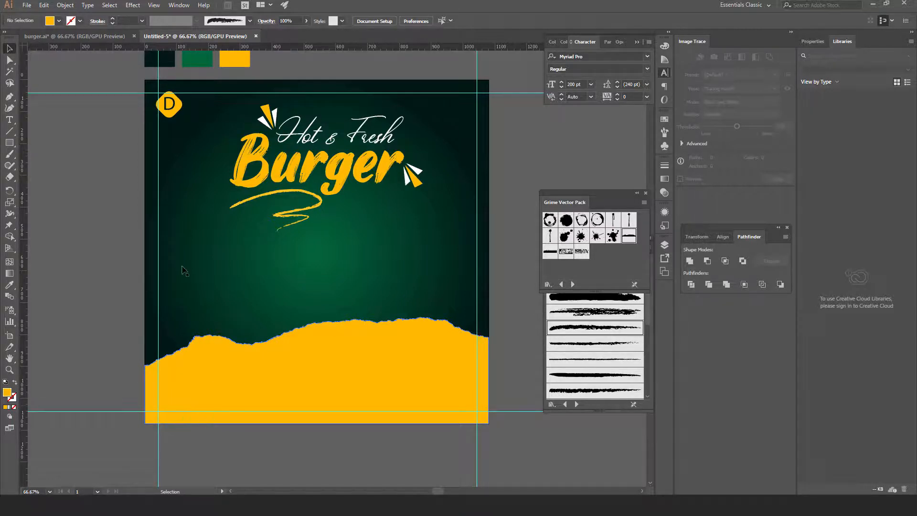
Draw a fully rounded pill on the lower-left yellow band, fill it dark, and widen it to about 188 × 63 px
left_click(8, 144)
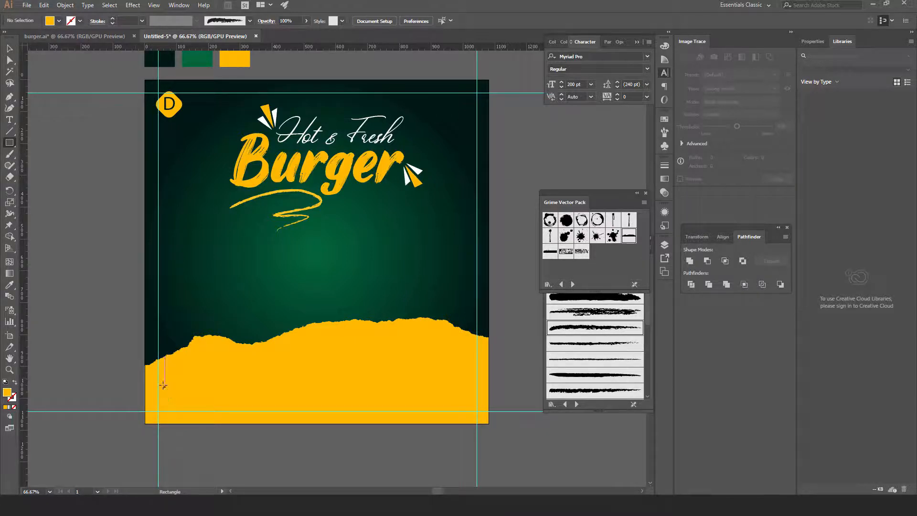
left_click_drag(160, 382, 181, 392)
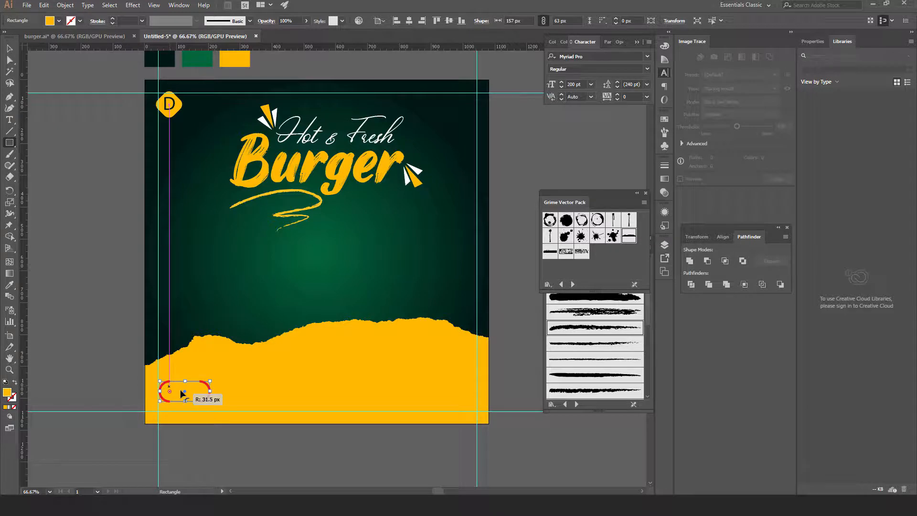
left_click_drag(181, 393, 181, 392)
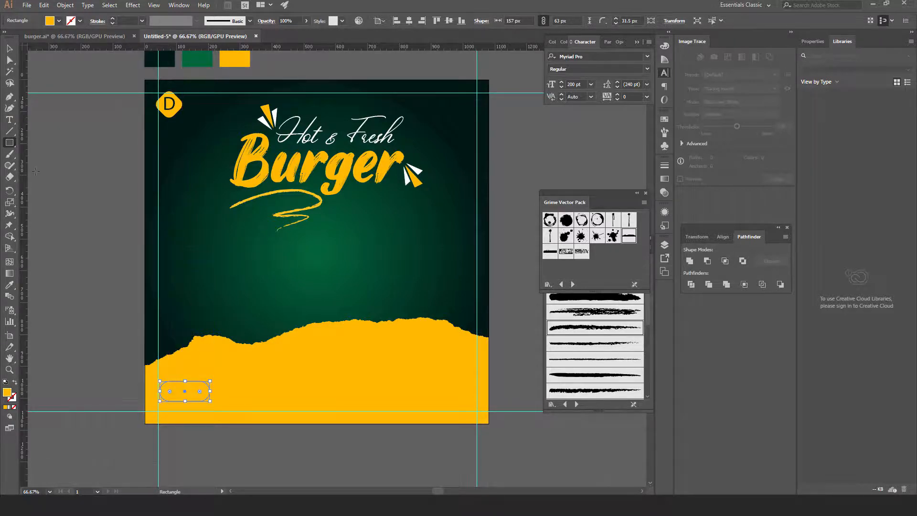
left_click(10, 284)
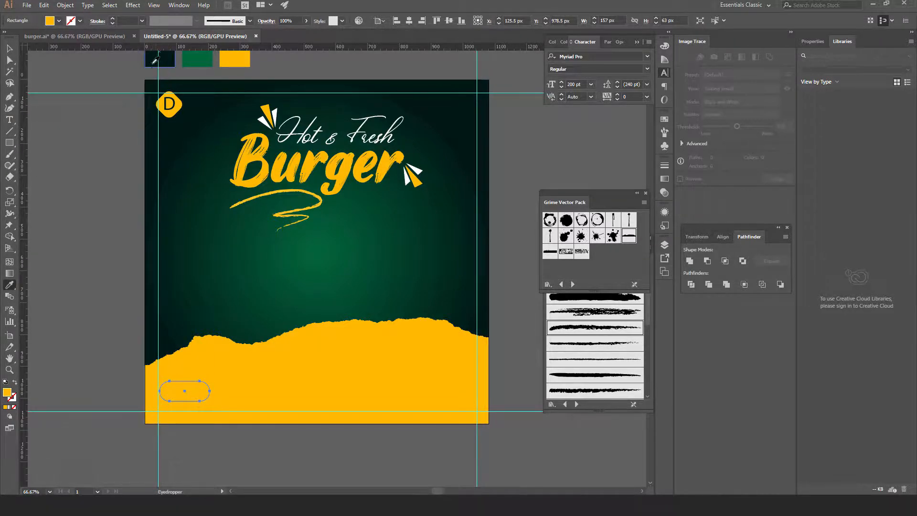
left_click(153, 62)
left_click(10, 48)
left_click(88, 155)
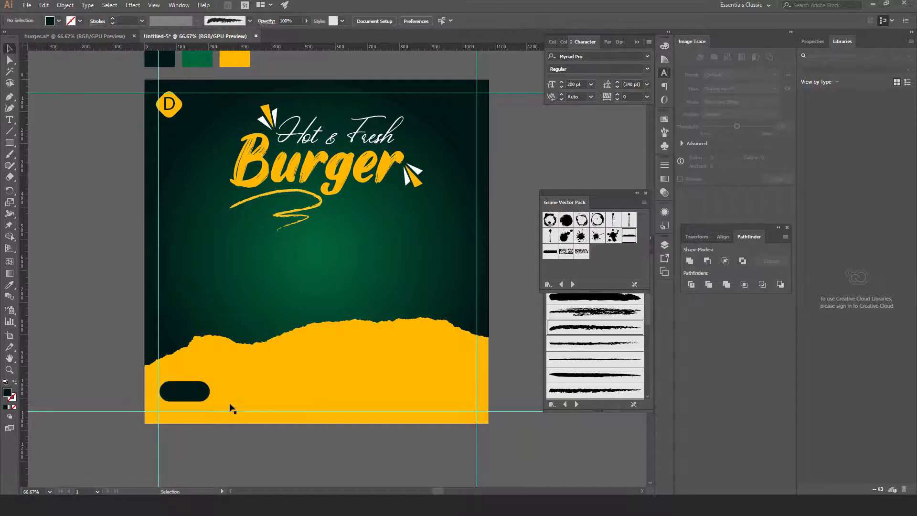
left_click(201, 395)
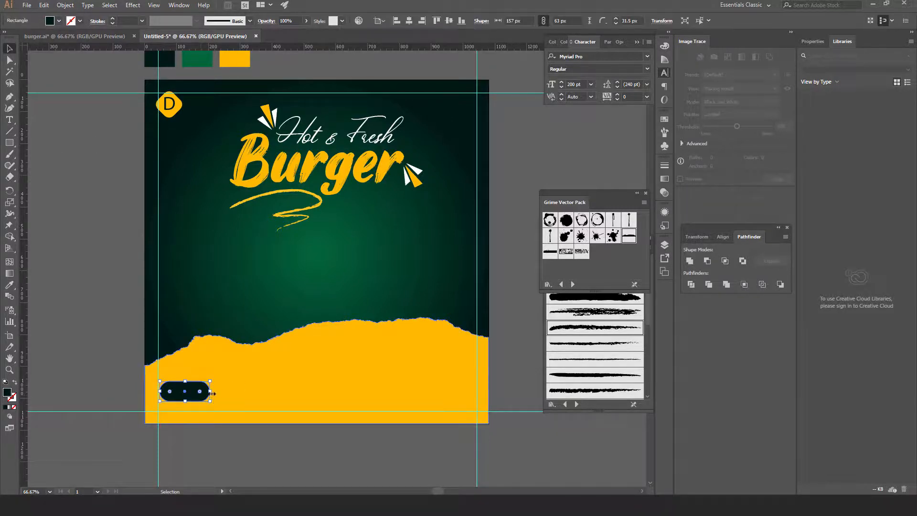
left_click_drag(210, 392, 220, 392)
left_click(65, 133)
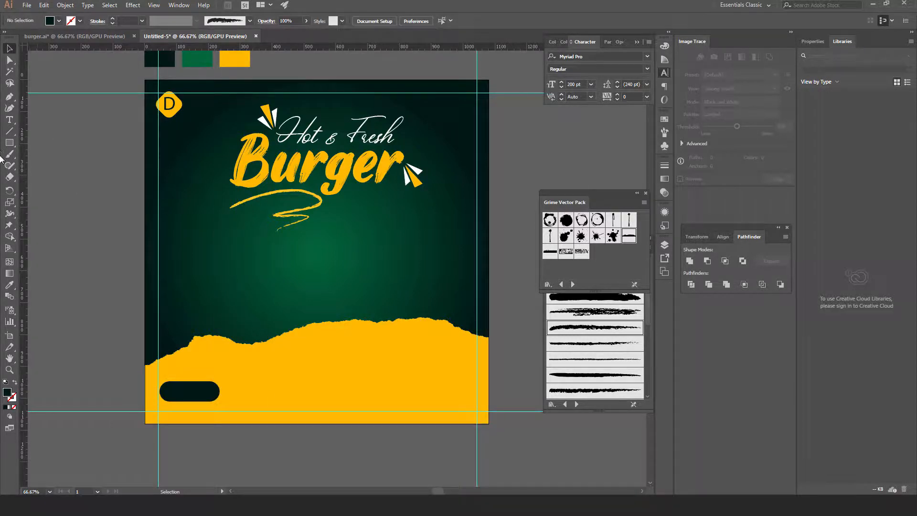
Add the text 'Order Now' at 20 pt font size
left_click(9, 119)
left_click(127, 316)
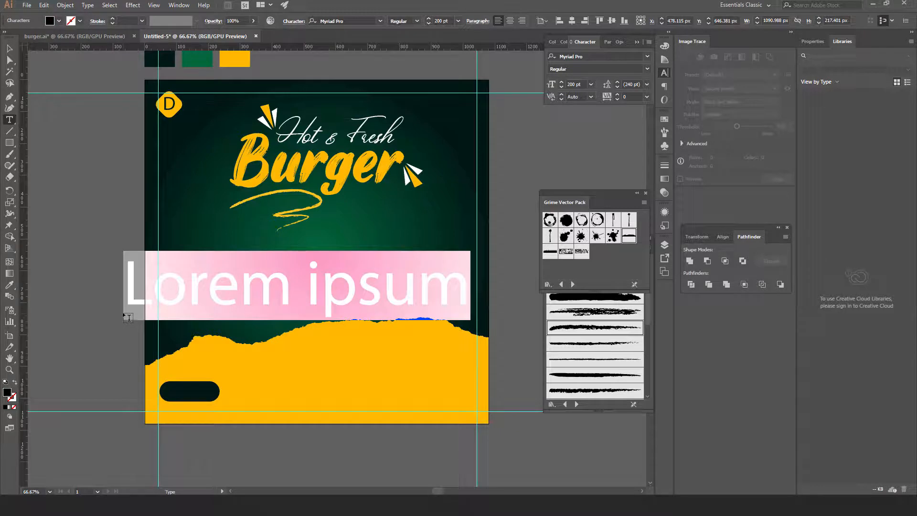
type("Order Now")
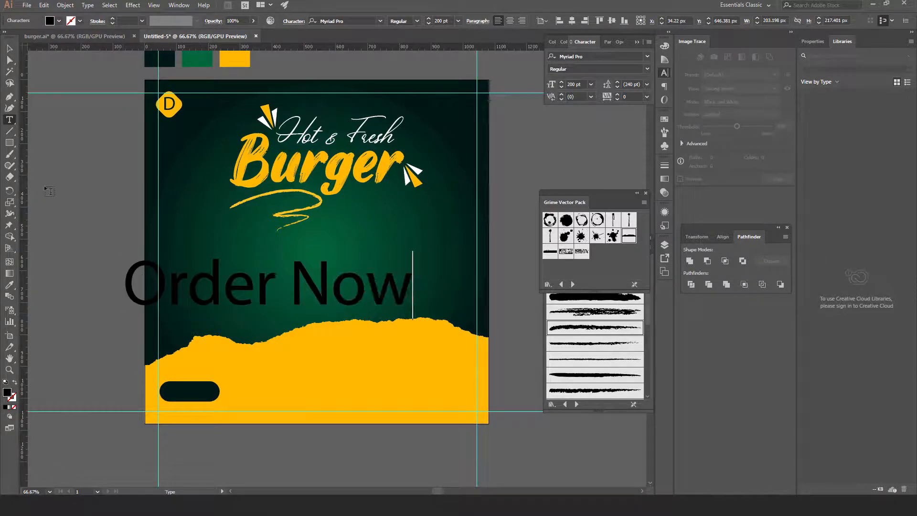
key("ctrl+a")
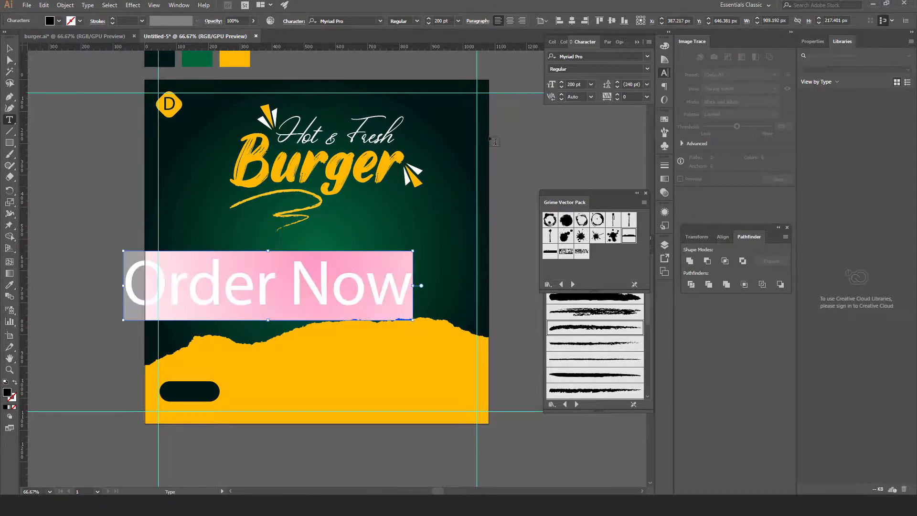
double_click(582, 85)
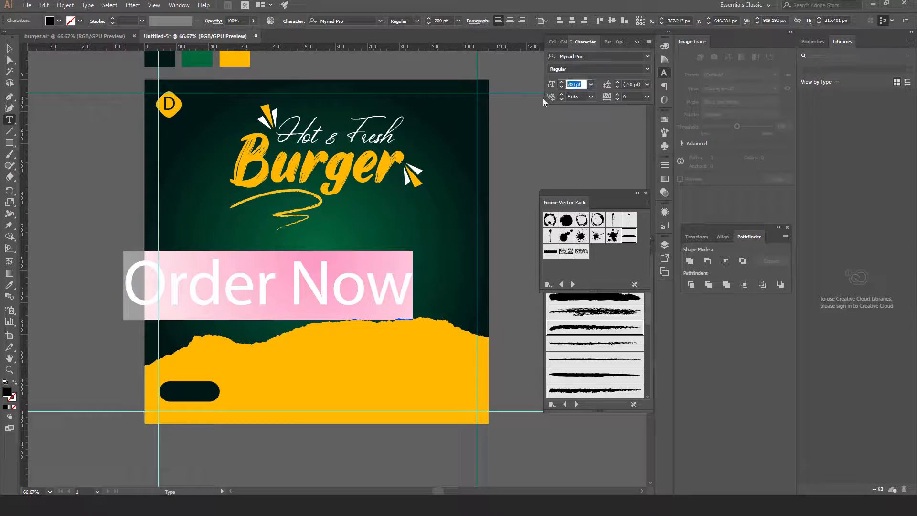
type("20")
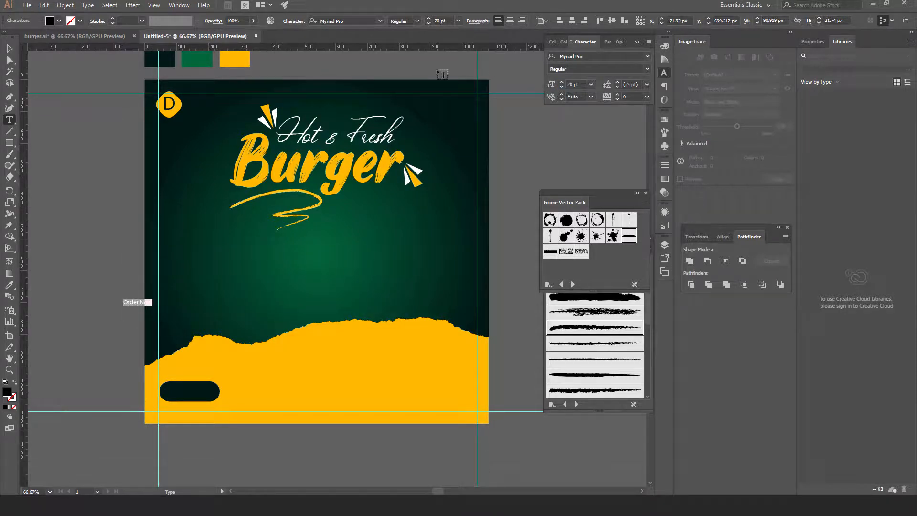
Move the Order Now text onto the dark pill, make it white and enlarge it slightly
left_click(9, 48)
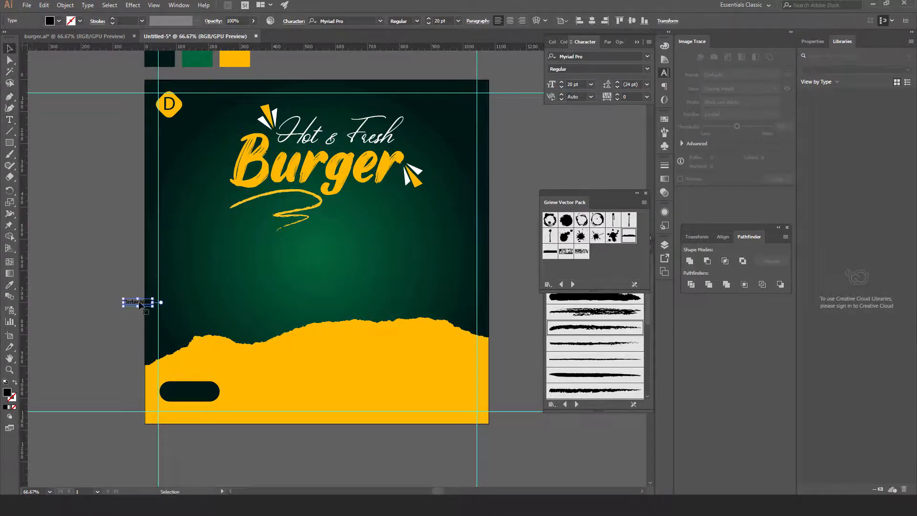
left_click_drag(140, 304, 187, 395)
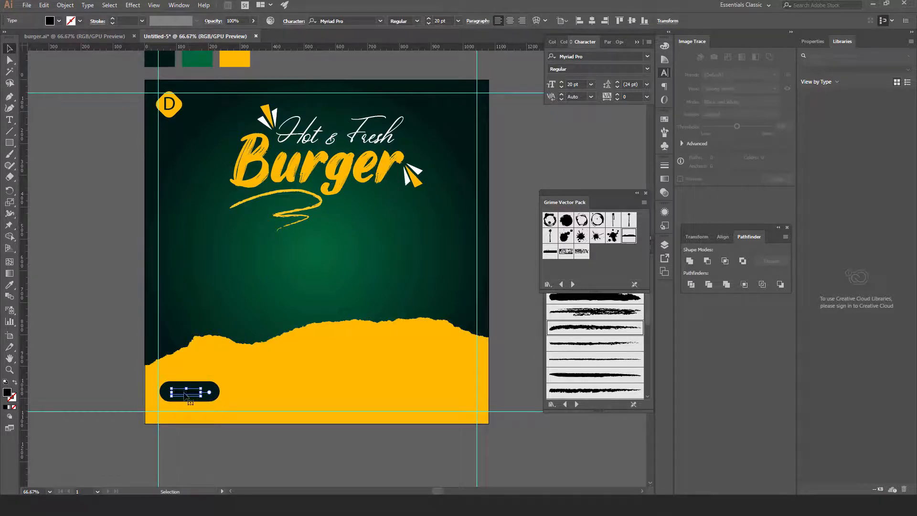
left_click(663, 121)
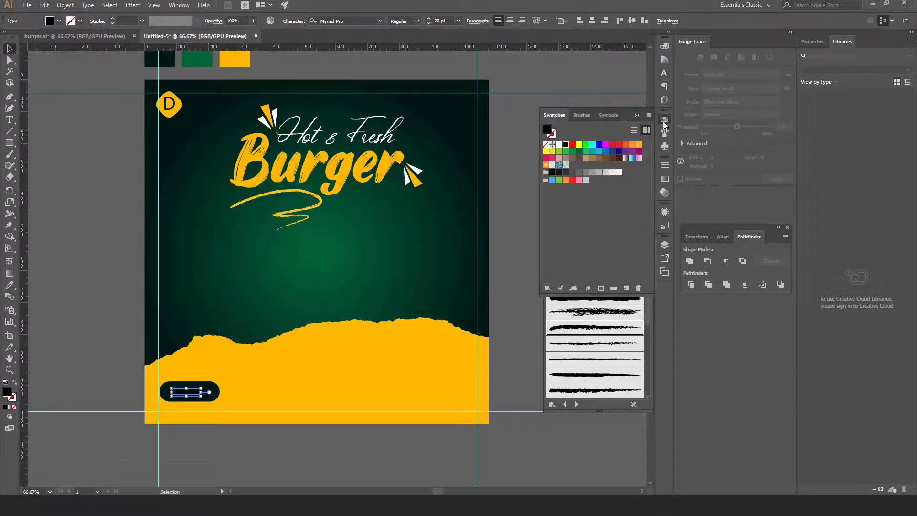
left_click(558, 144)
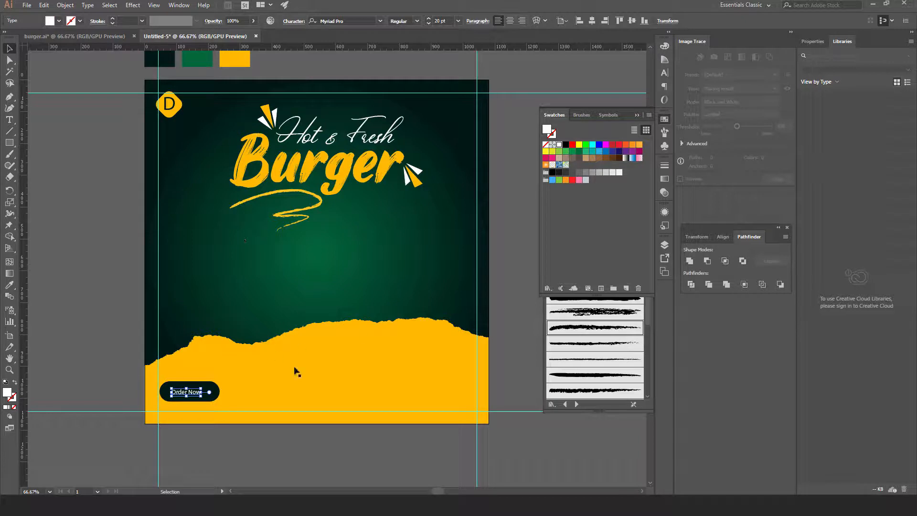
left_click(505, 325)
left_click(198, 393)
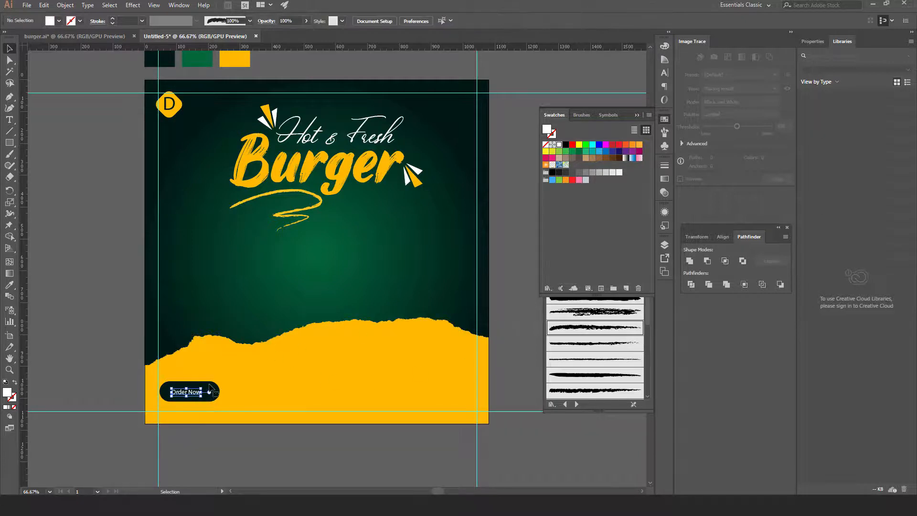
left_click_drag(201, 388, 219, 386)
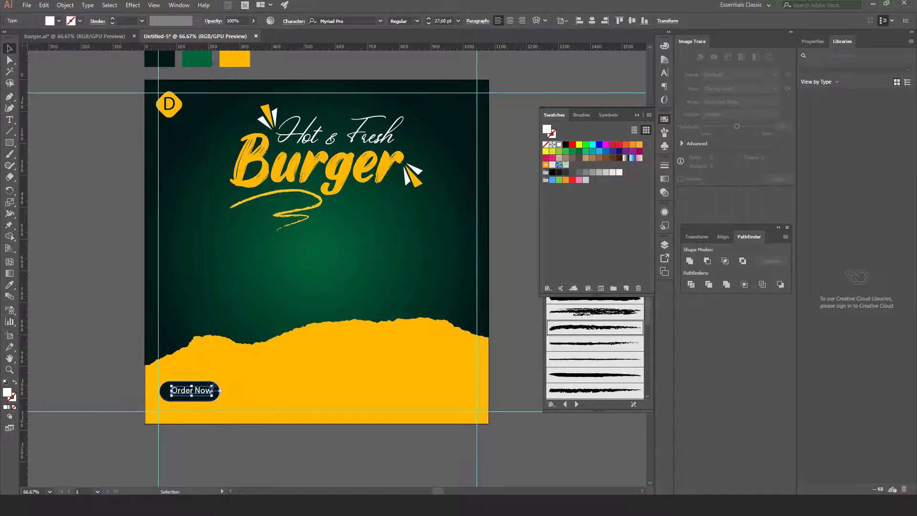
Centre the Order Now text horizontally and vertically on the pill
left_click(96, 390)
left_click(184, 397)
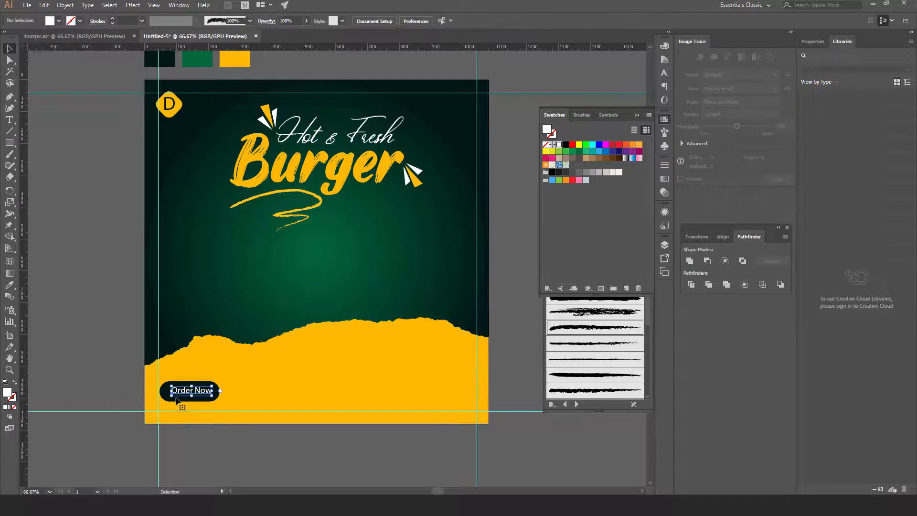
left_click(167, 398, "shift")
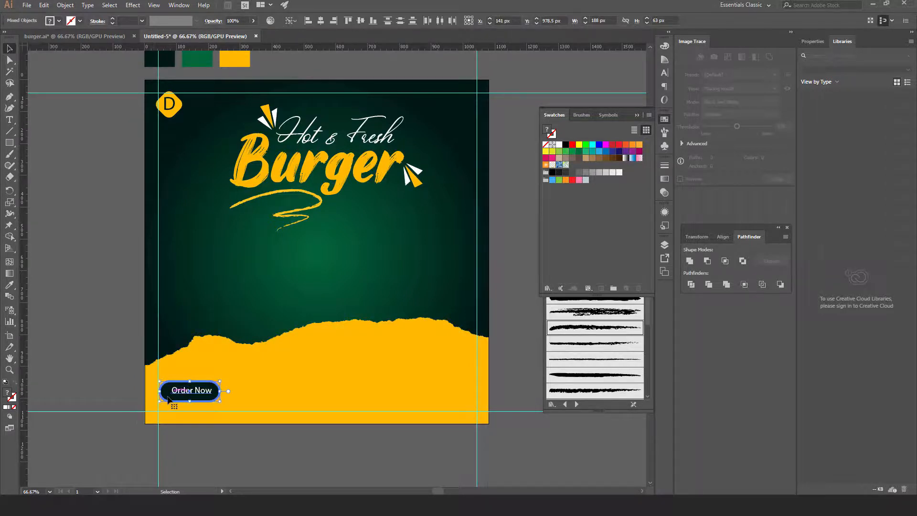
left_click(320, 23)
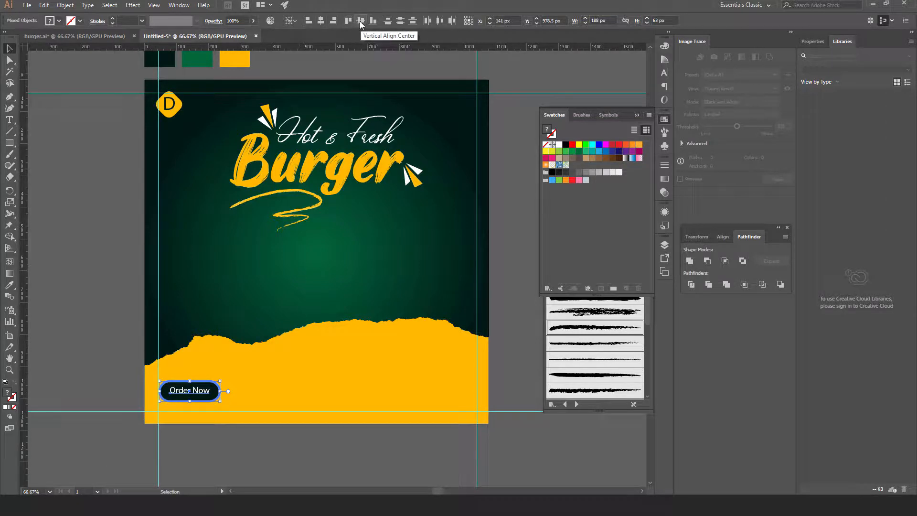
left_click(360, 23)
left_click(131, 291)
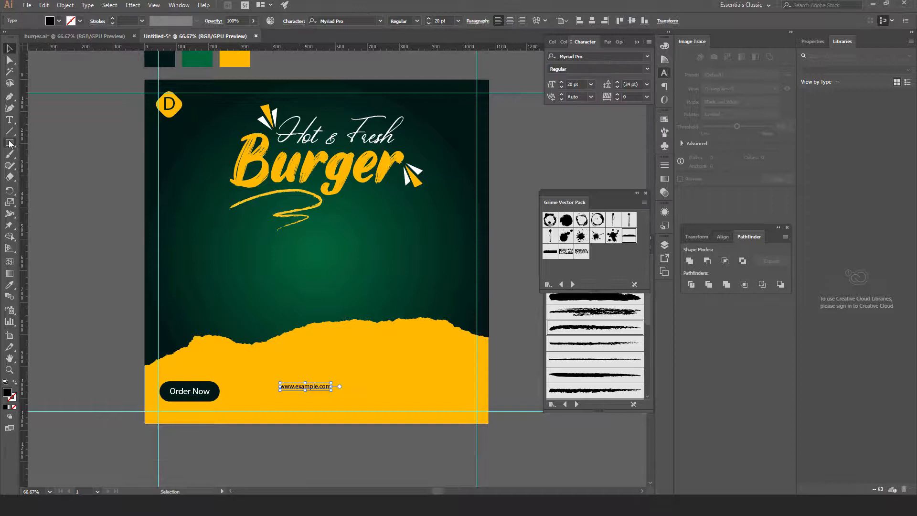
key("Delete")
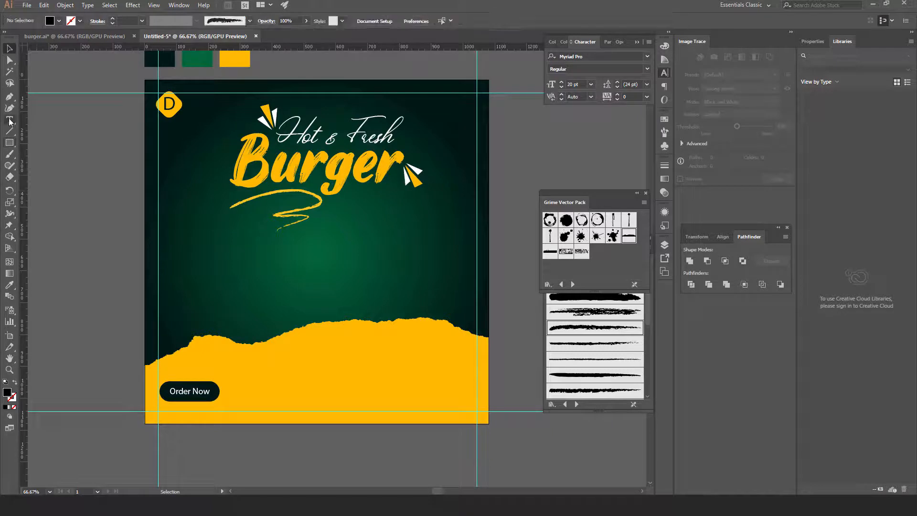
left_click(10, 121)
left_click(265, 385)
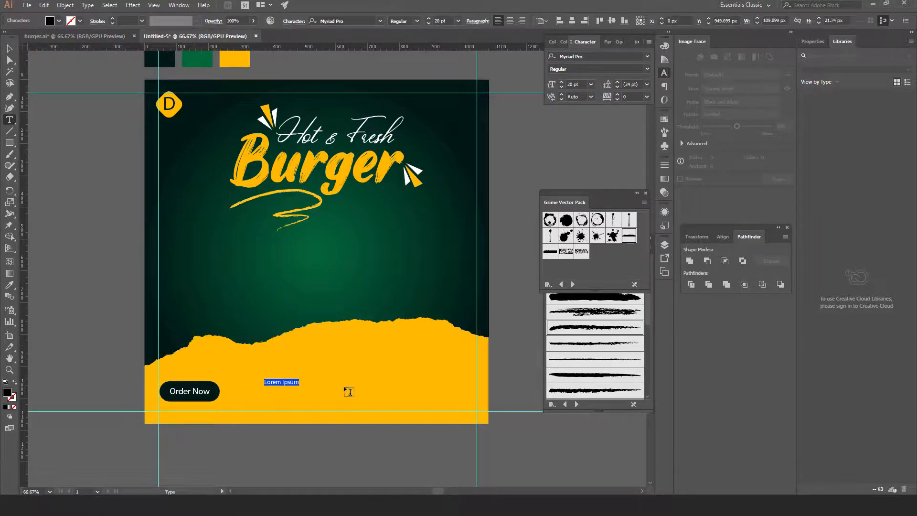
type("www.example.com")
key("Escape")
left_click_drag(298, 381, 211, 397)
left_click(93, 358)
left_click(239, 449)
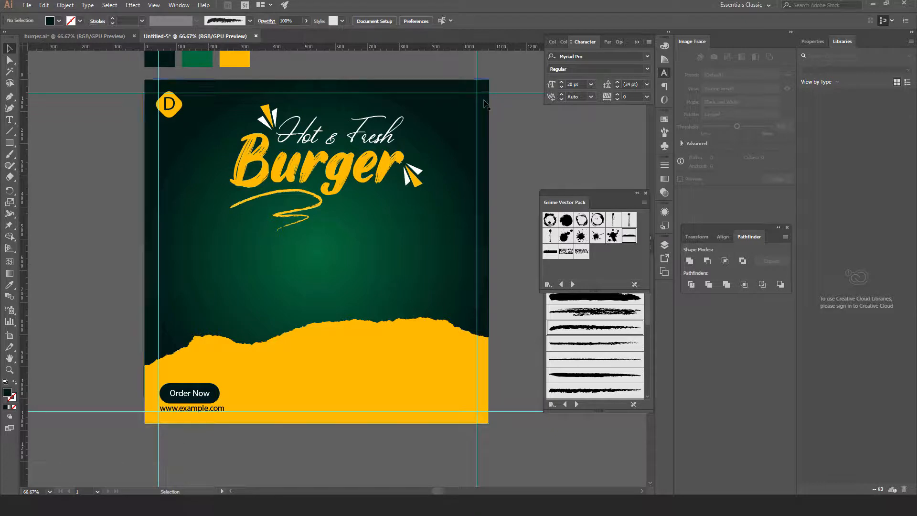
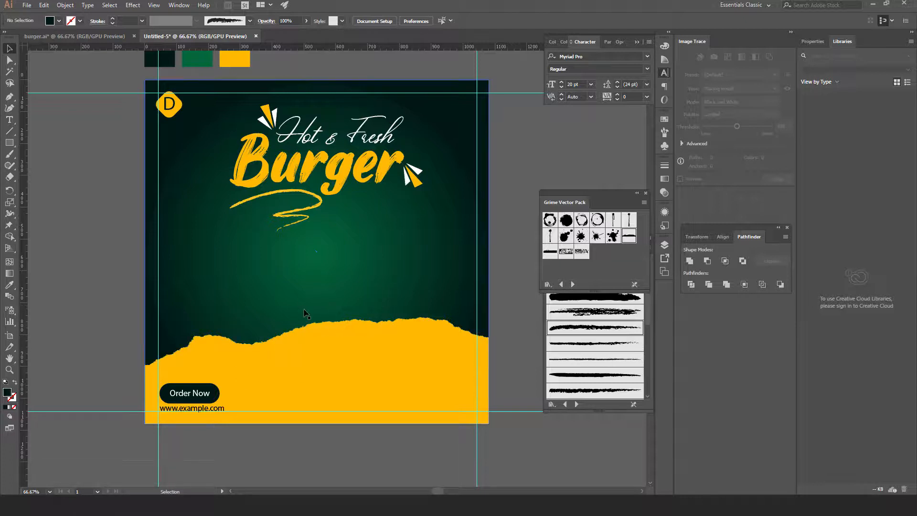
In burger.ai, select the lettuce and tomato clip group and copy it
left_click(82, 35)
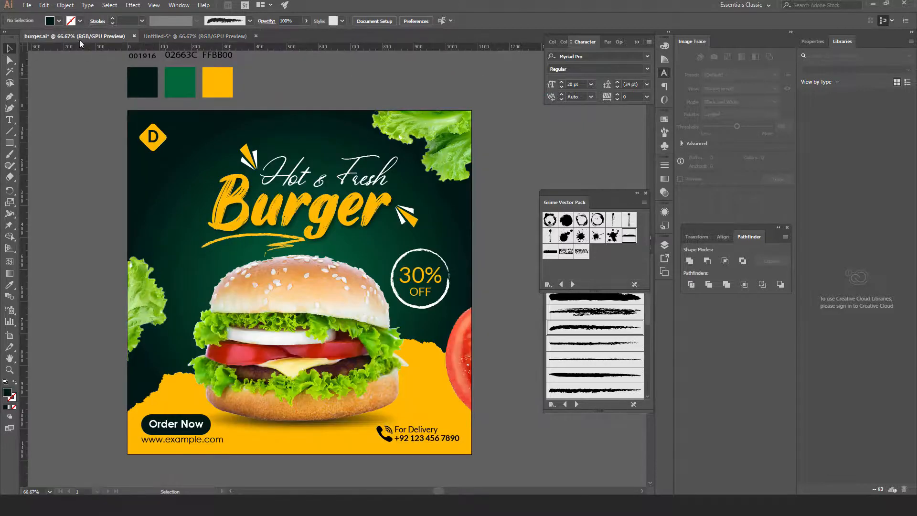
left_click(300, 302)
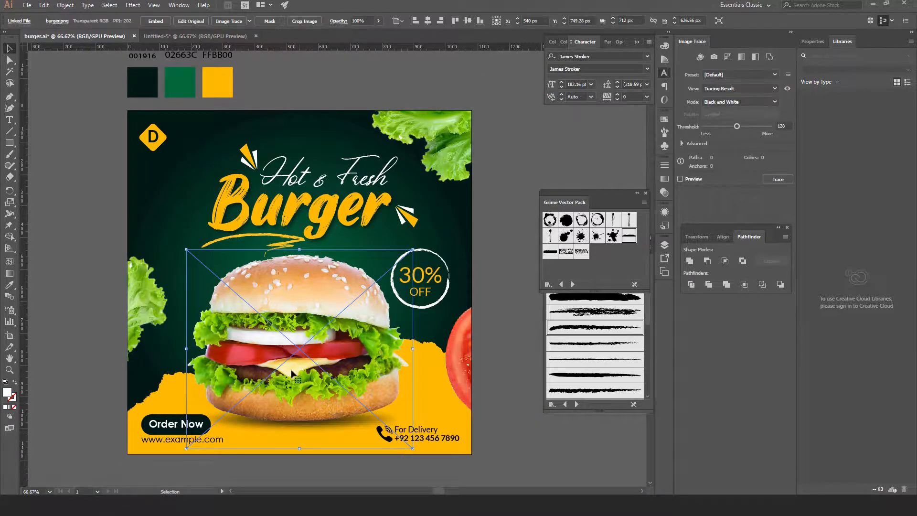
key("ctrl+shift+a")
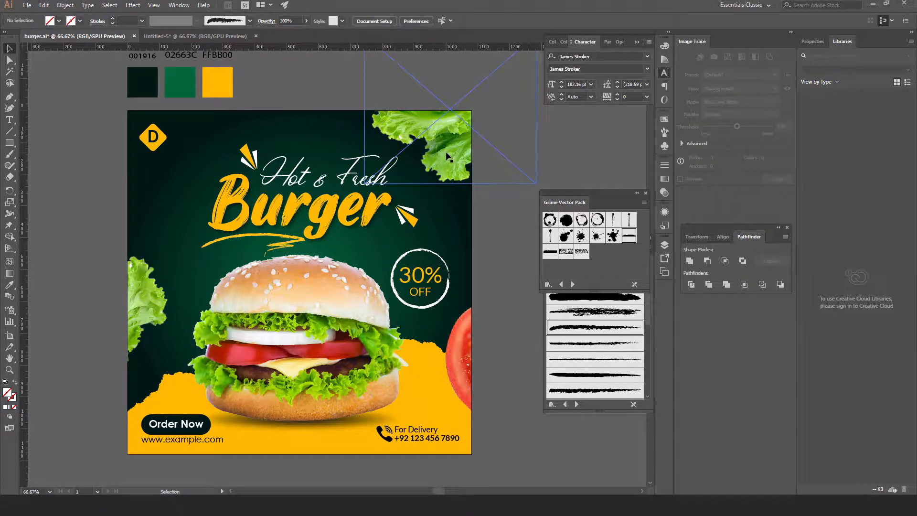
left_click(448, 157)
left_click(43, 6)
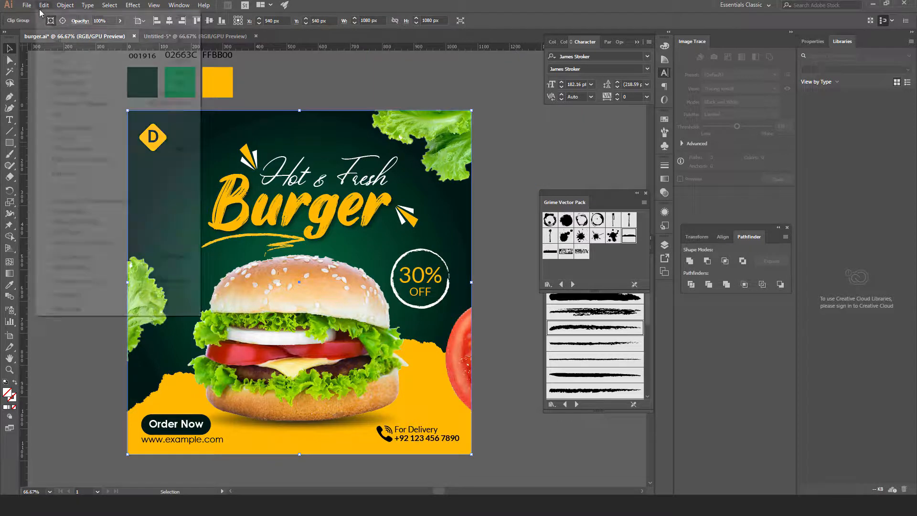
left_click(63, 55)
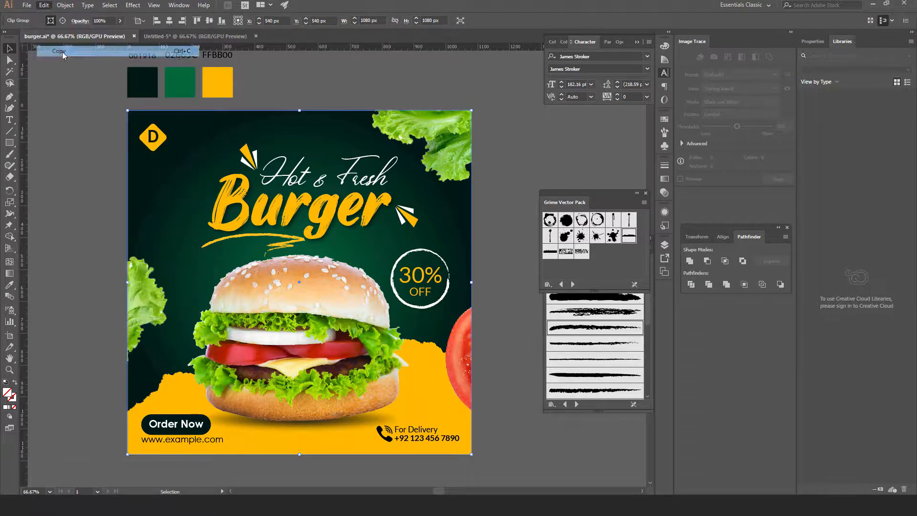
Paste the lettuce and tomato group in place into Untitled-5, then return to burger.ai
left_click(188, 36)
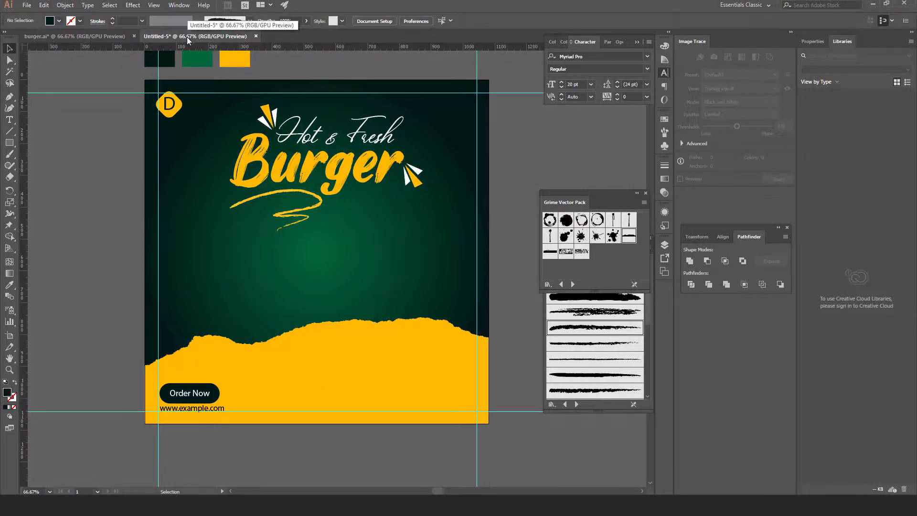
left_click(44, 5)
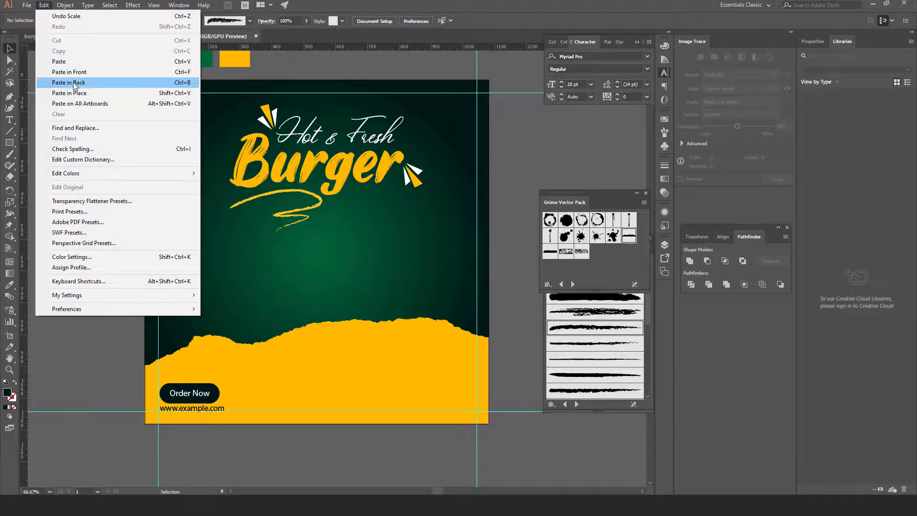
left_click(67, 92)
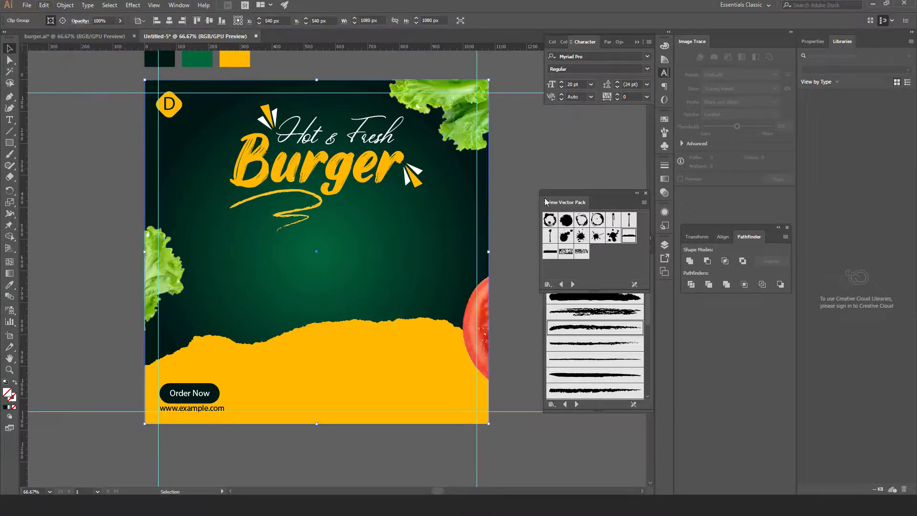
left_click_drag(553, 151, 457, 116)
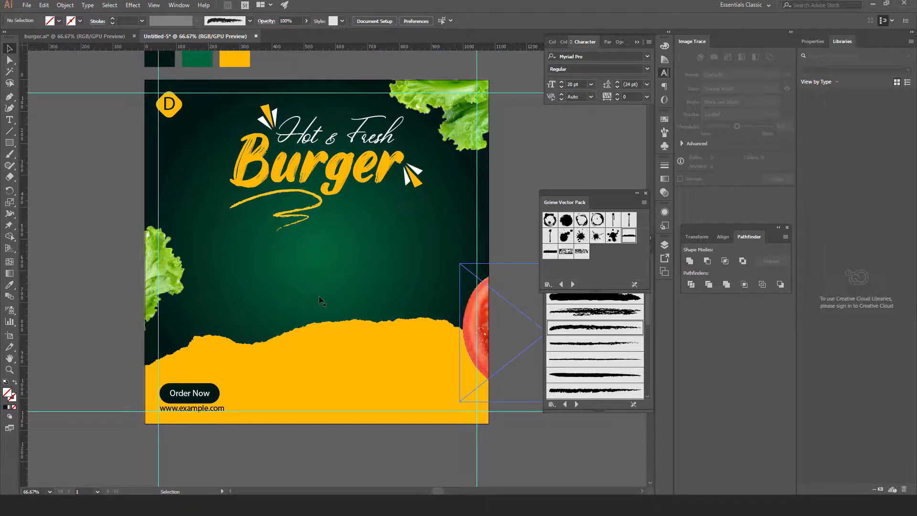
left_click(70, 38)
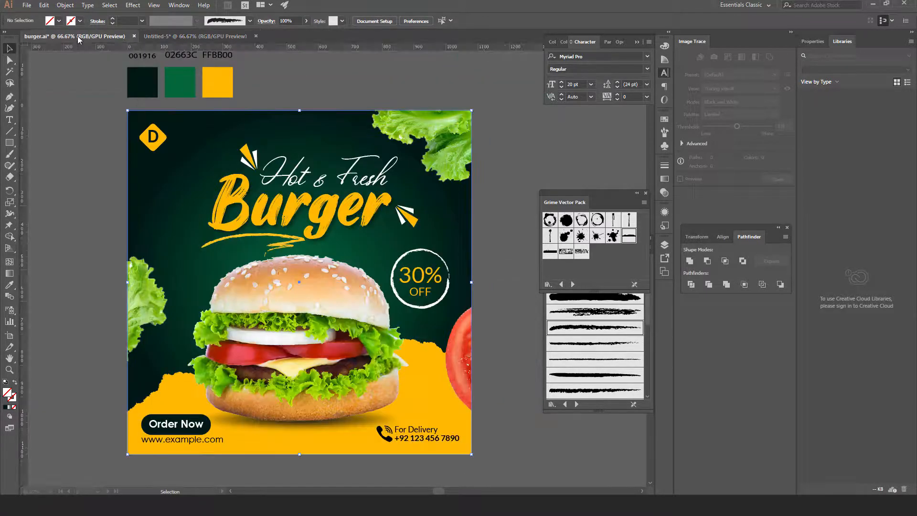
Copy the burger photo from burger.ai and Paste in Place into Untitled-5 over the yellow band
left_click(270, 316)
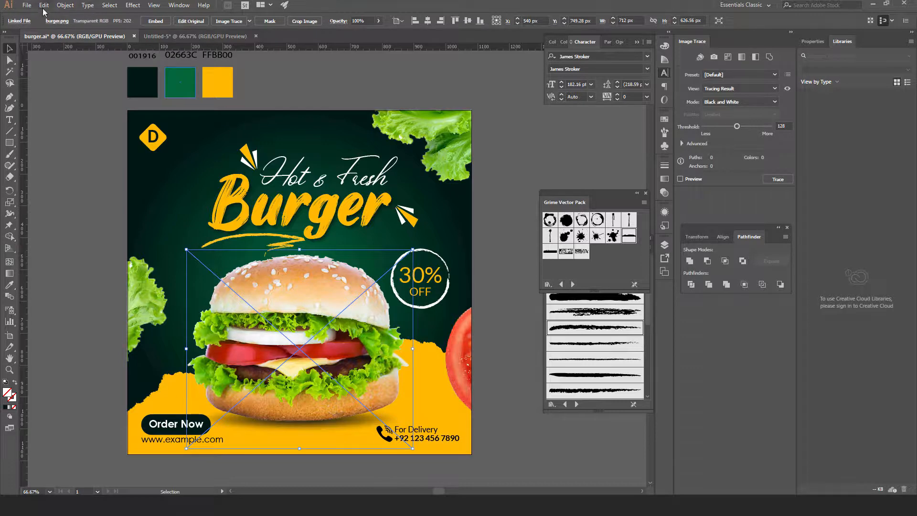
left_click(44, 5)
left_click(96, 51)
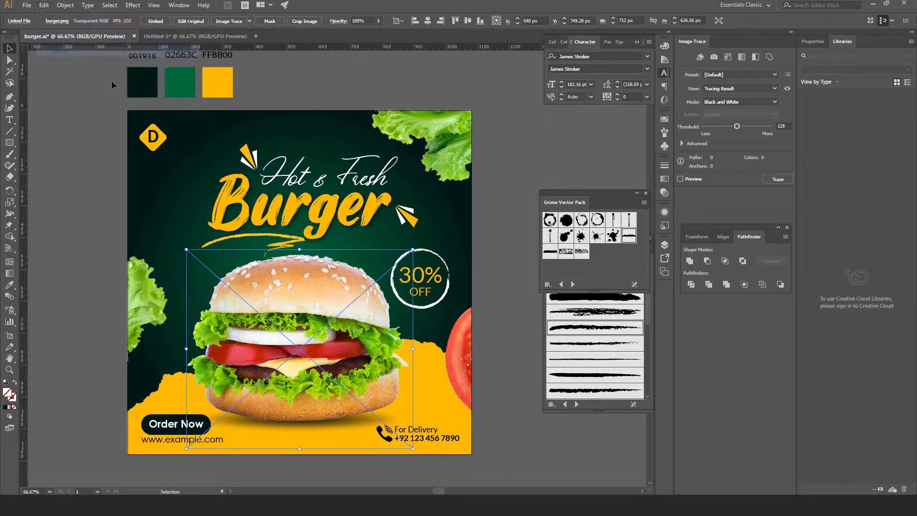
left_click(213, 36)
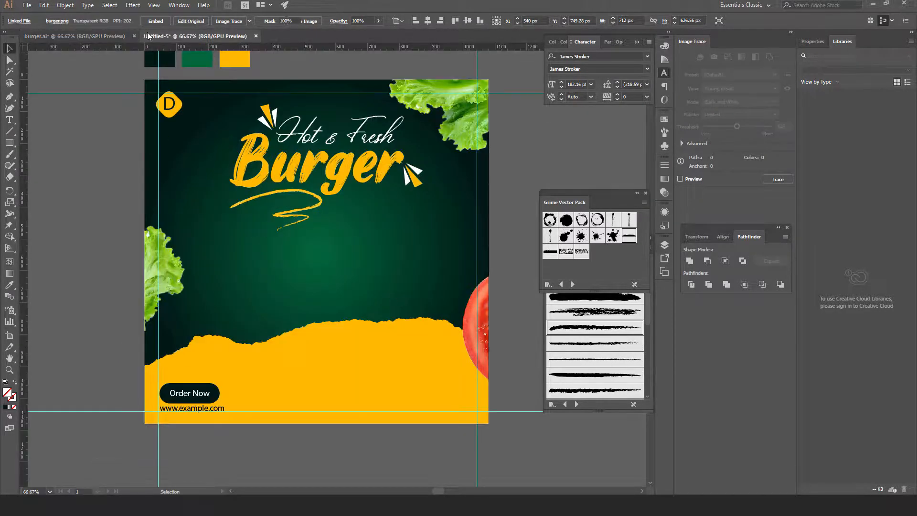
left_click(44, 6)
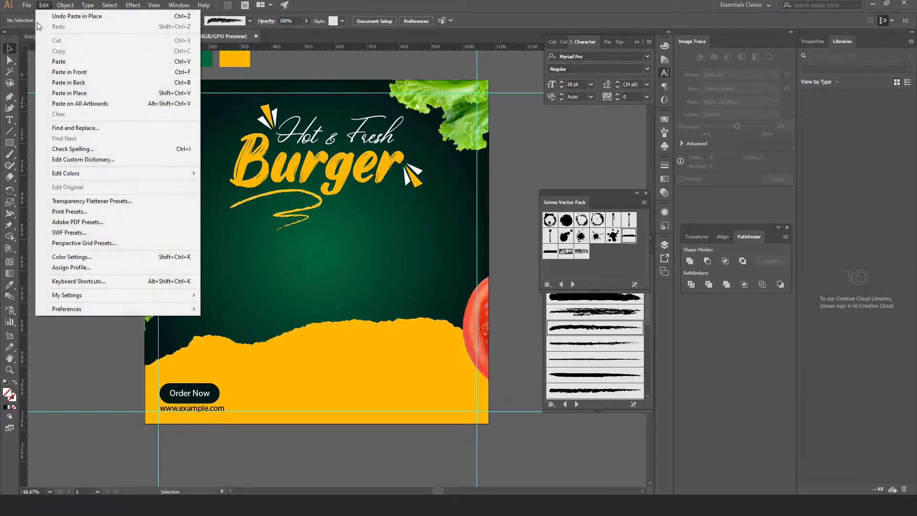
left_click(69, 93)
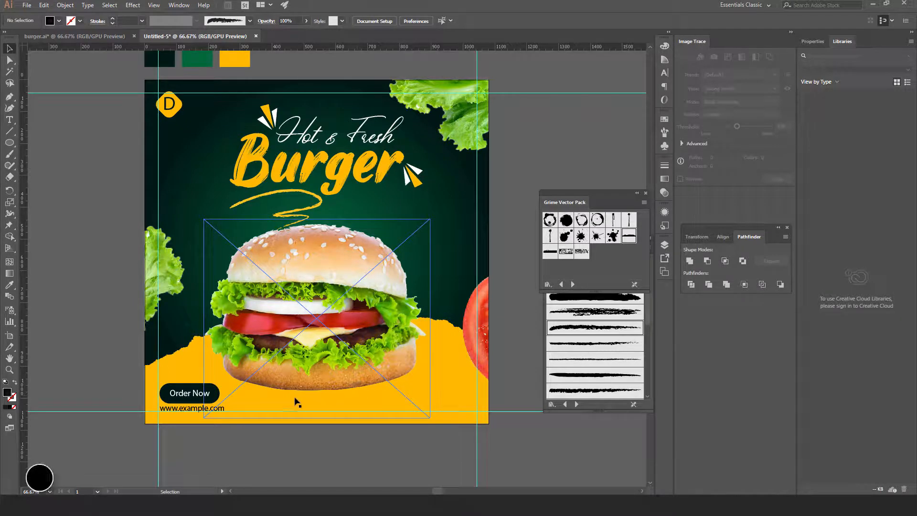
left_click(52, 186)
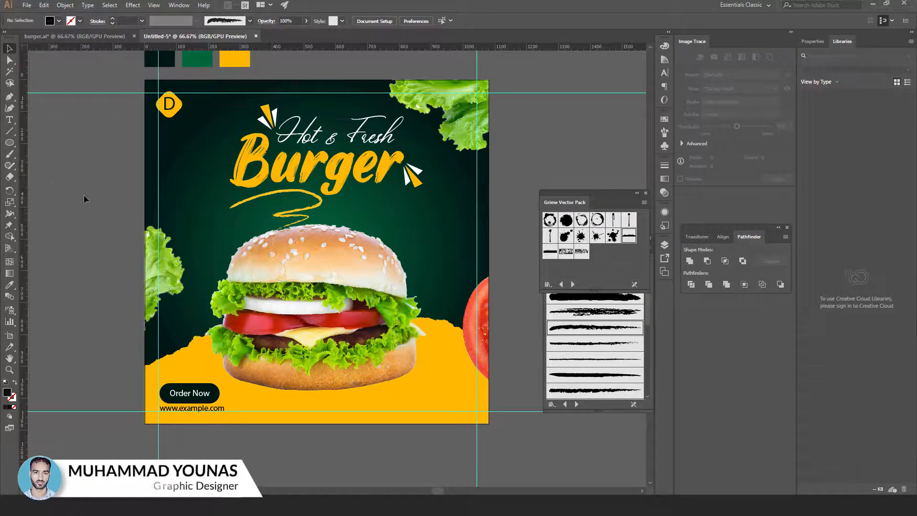
Draw a 478 × 84 px ellipse below the burger with a dark grey gradient stop
left_click(9, 143)
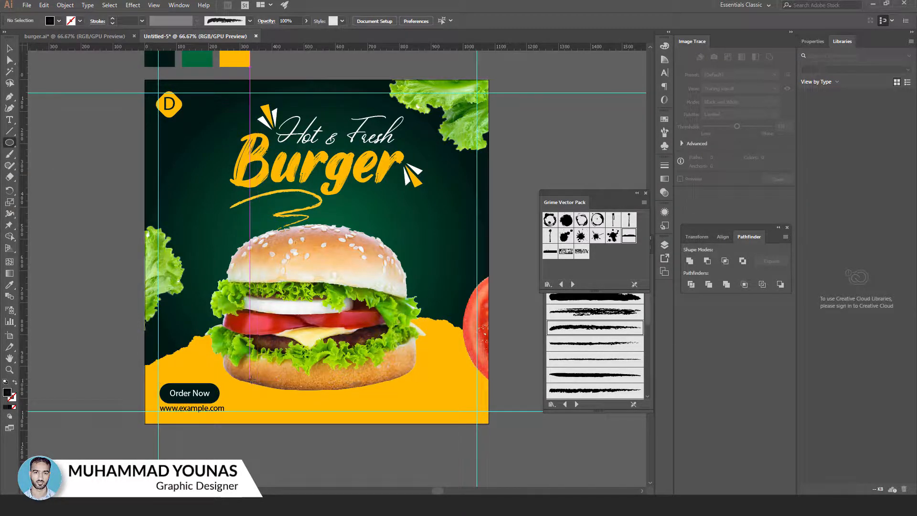
mouse_move(249, 381)
left_mouse_down()
mouse_move(420, 406)
mouse_move(401, 405)
left_mouse_up()
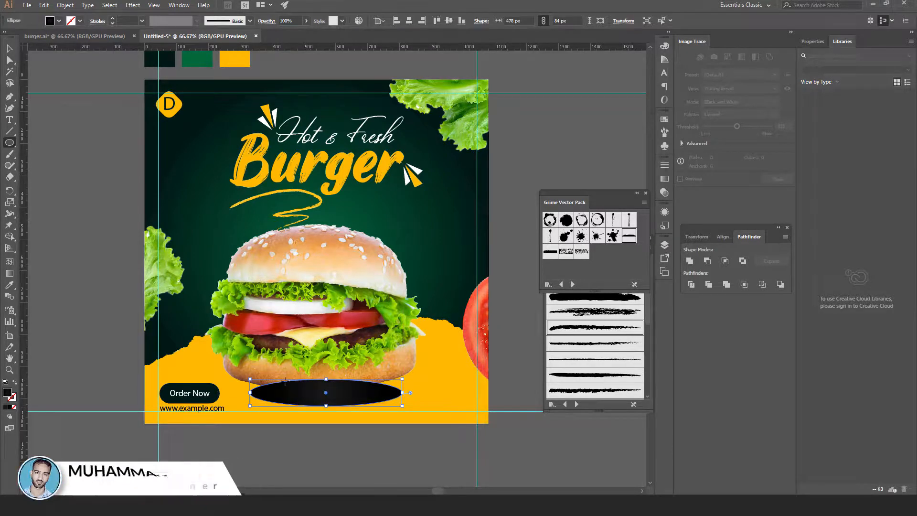
left_click(664, 178)
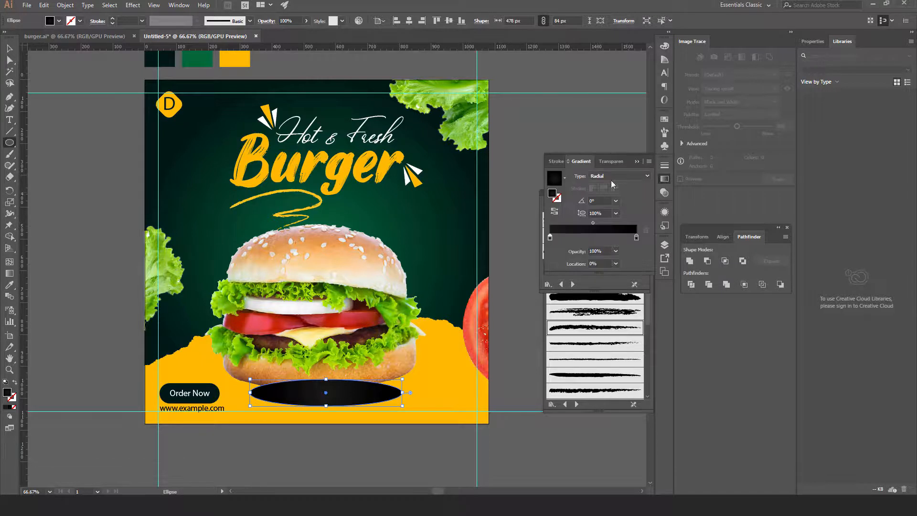
double_click(549, 237)
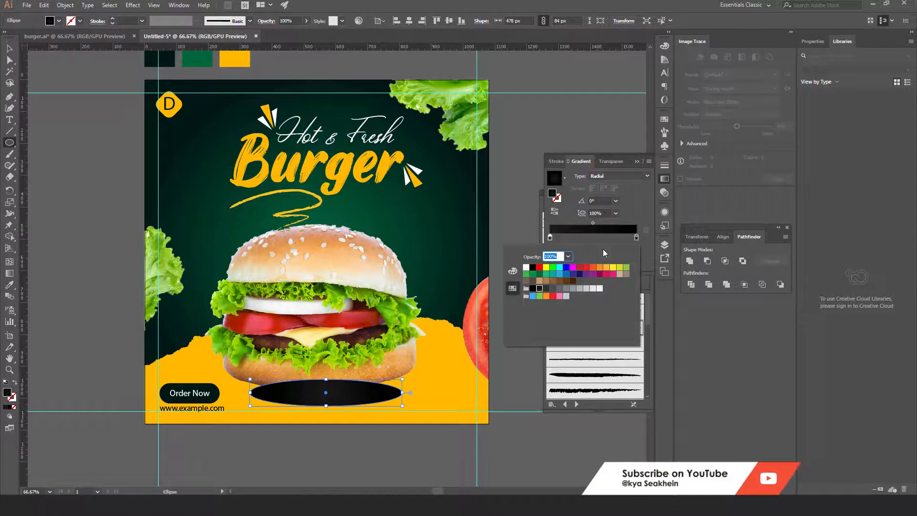
double_click(634, 237)
left_click(539, 288)
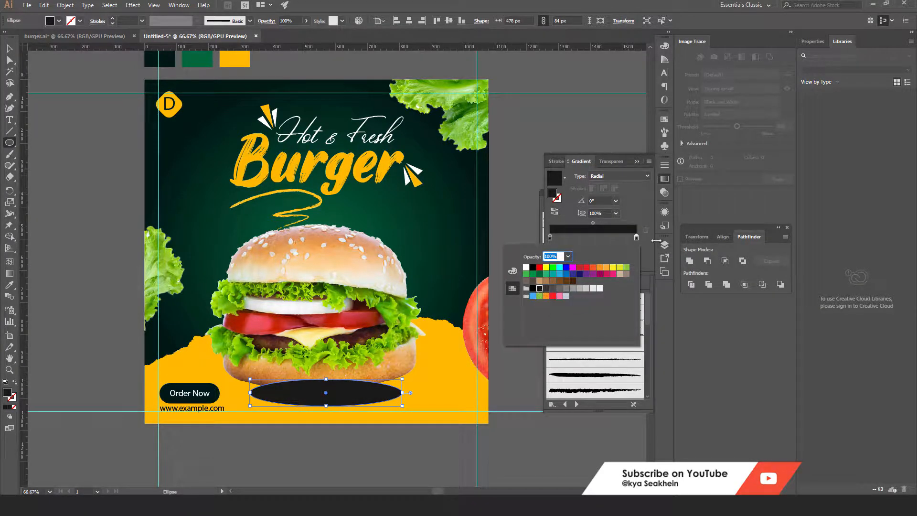
left_click(640, 215)
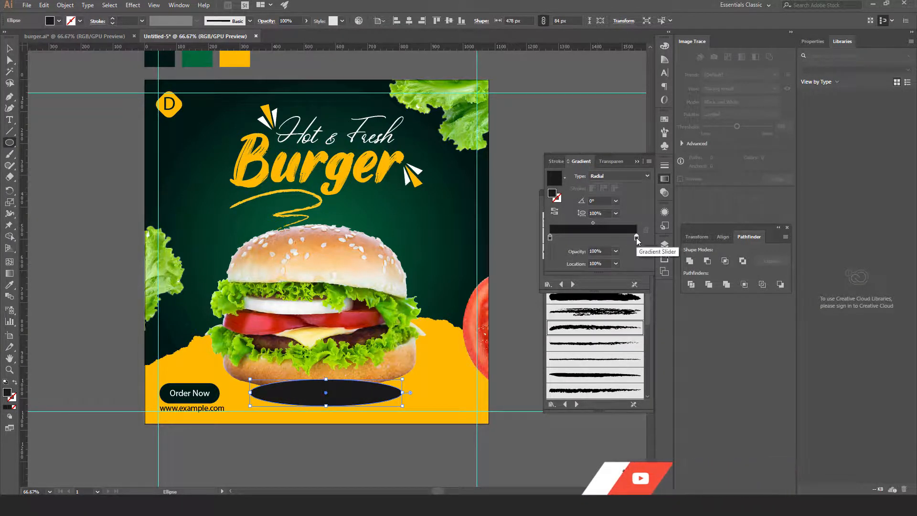
Make the other stop 0% opacity, keeping a radial gradient with a dark centre
left_click(616, 252)
left_click(629, 265)
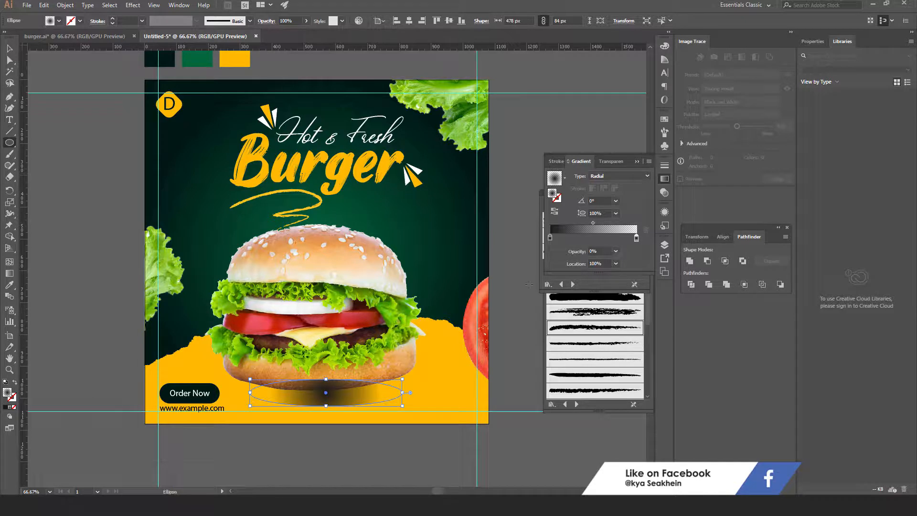
left_click(620, 176)
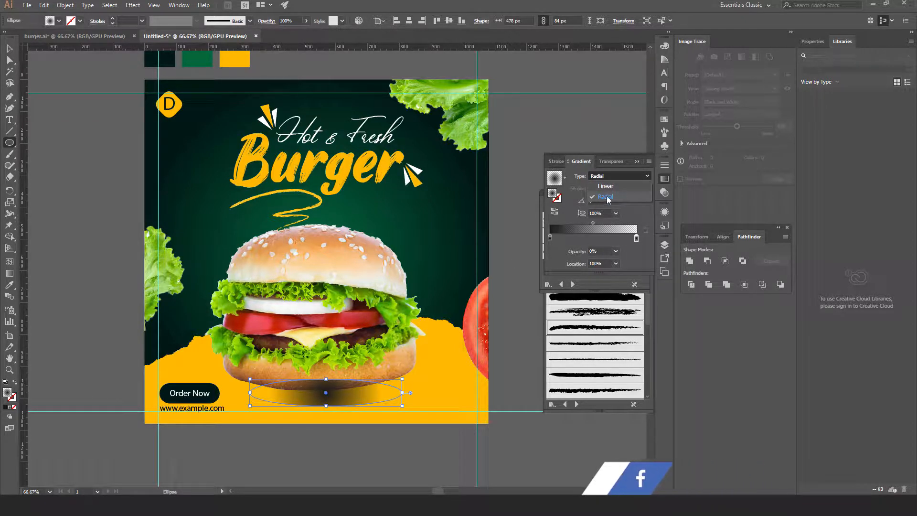
left_click(605, 196)
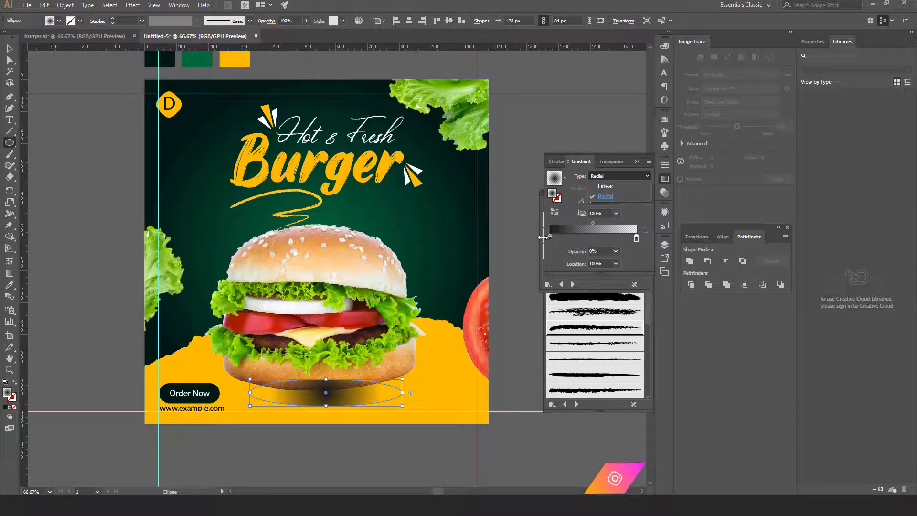
left_click(554, 212)
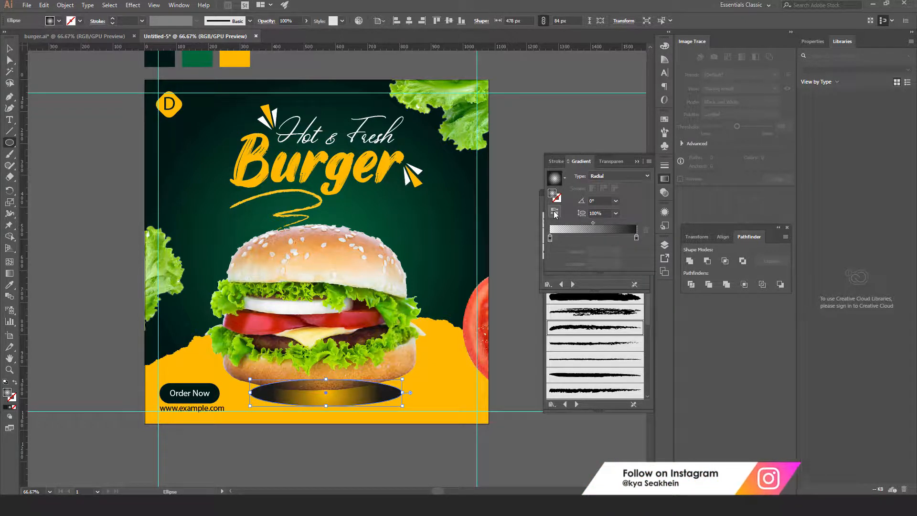
left_click(554, 213)
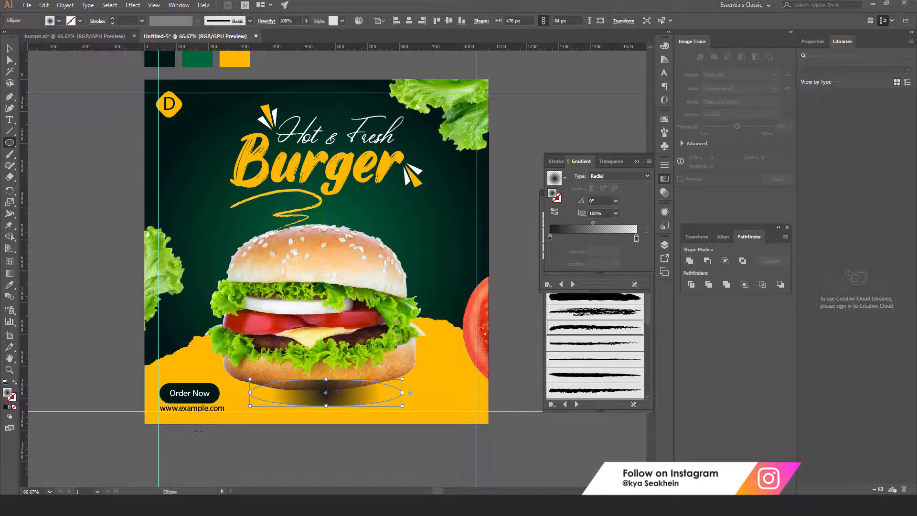
Drag the Gradient tool handles to flatten the shadow's radial gradient to a 16.2% aspect ratio
left_click(10, 276)
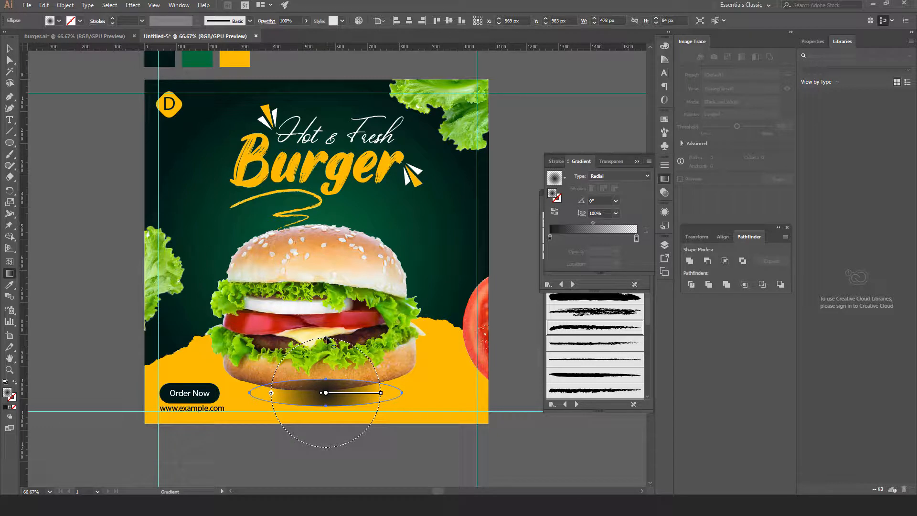
left_click_drag(325, 340, 326, 383)
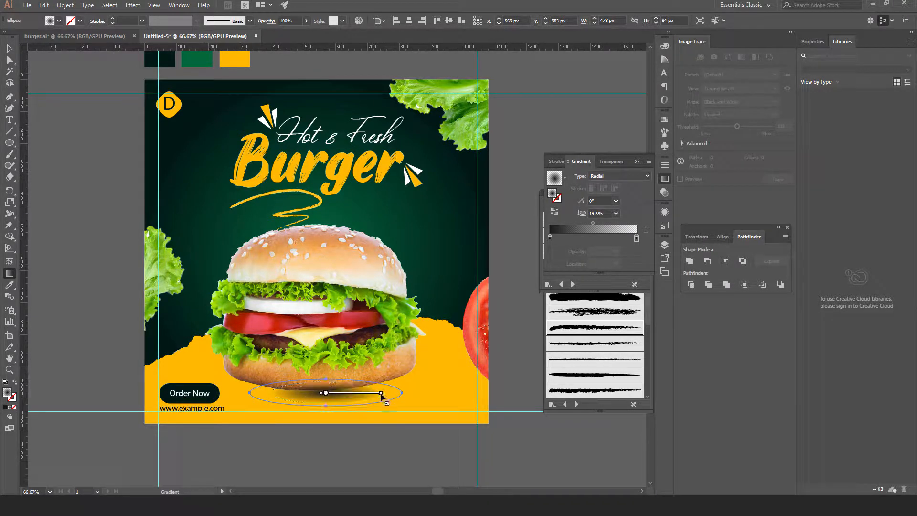
mouse_move(381, 394)
left_mouse_down()
mouse_move(405, 394)
mouse_move(394, 393)
left_mouse_up()
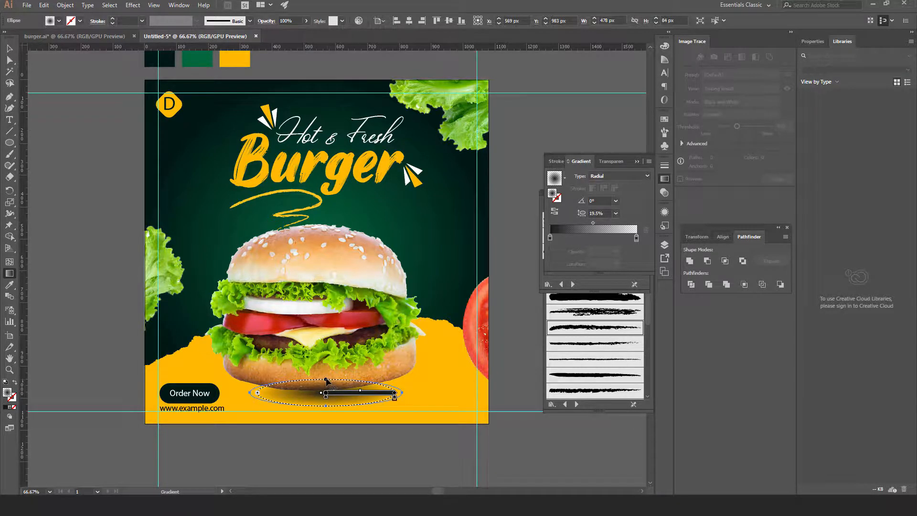
left_click_drag(325, 378, 326, 381)
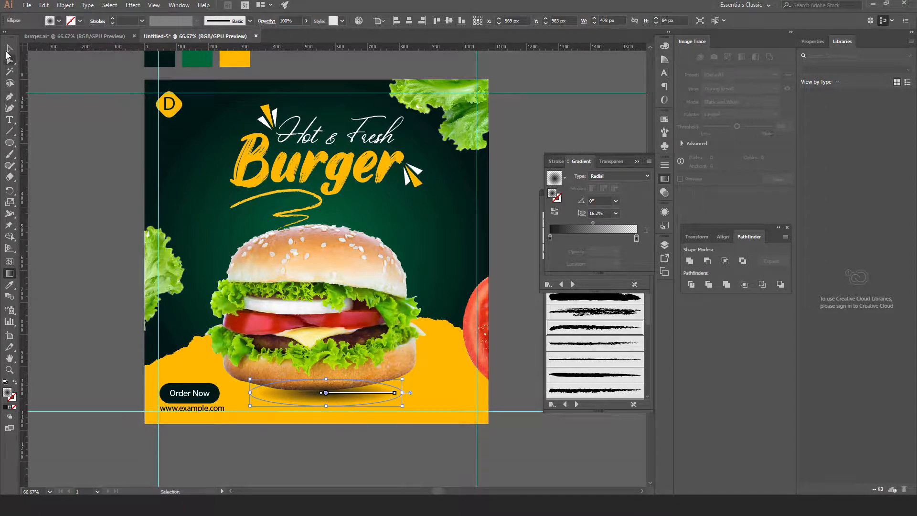
left_click(9, 48)
left_click(113, 210)
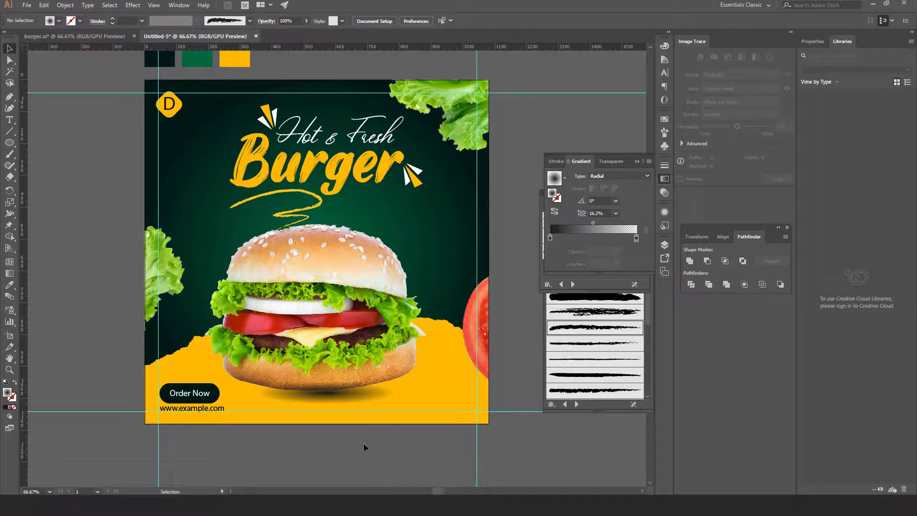
left_click(362, 399)
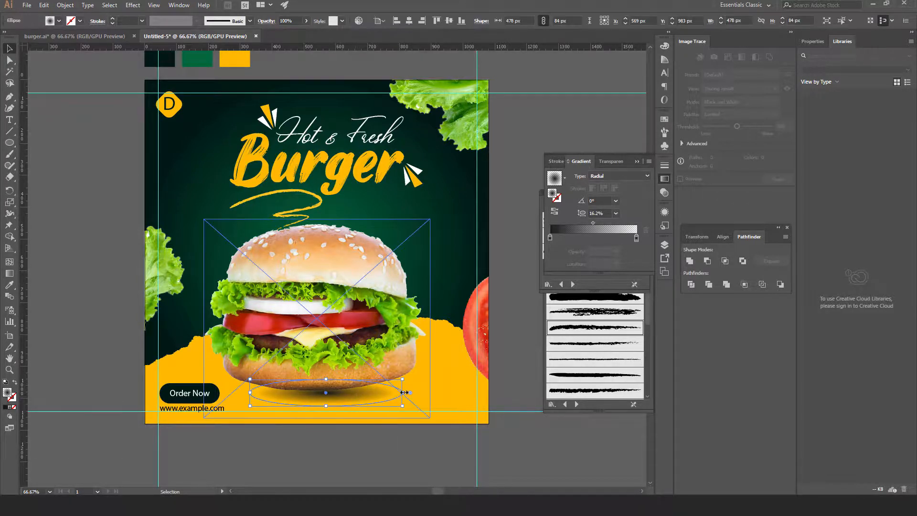
Widen the shadow oval to 734 px, darken it via the gradient midpoint, and nudge it up
left_click_drag(404, 392, 444, 392)
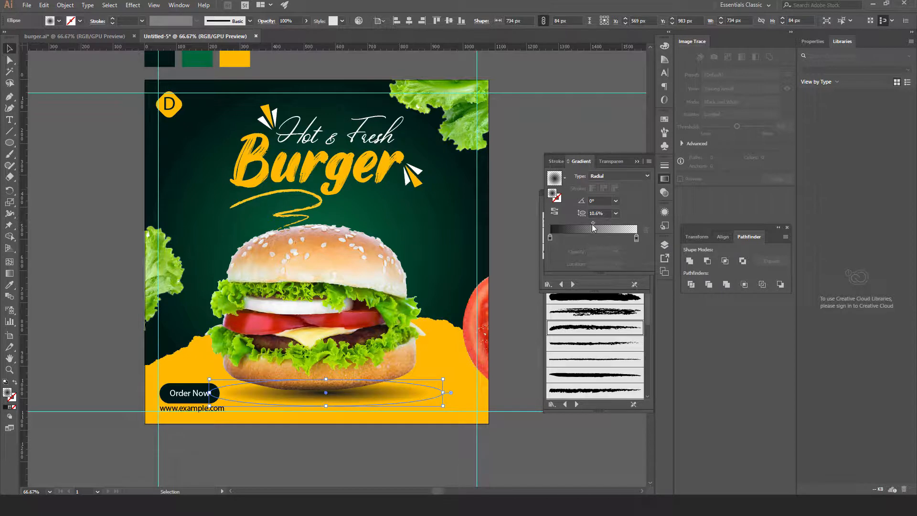
left_click_drag(592, 222, 608, 222)
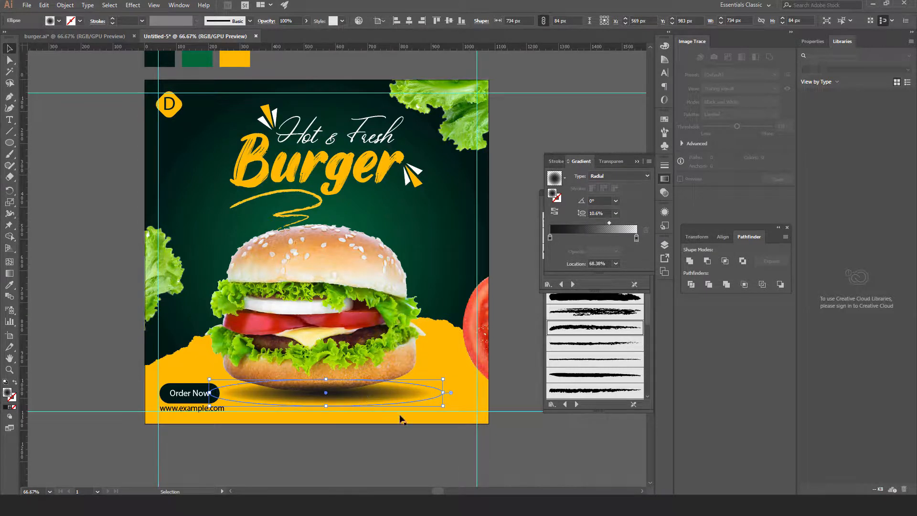
left_click(368, 457)
left_click_drag(375, 393, 370, 384)
Centre the shadow oval horizontally on the background rectangle
left_click(378, 442)
left_click(378, 385)
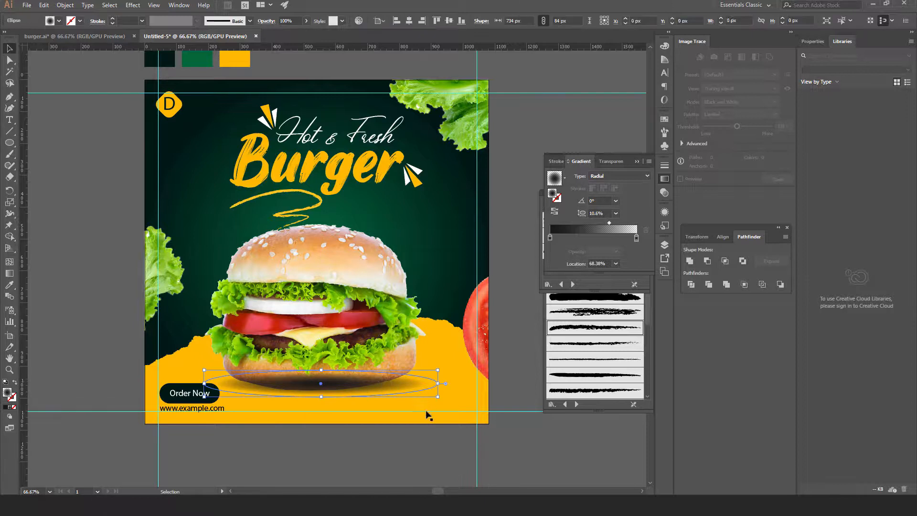
left_click(465, 301, "shift")
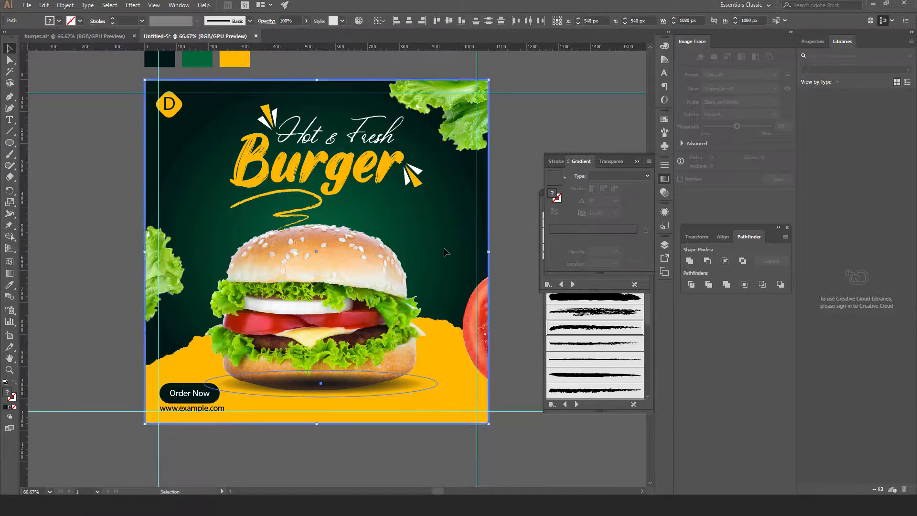
left_click(409, 21)
Bring the burger image forward in front of the shadow, then reselect the shadow oval
left_click(355, 454)
left_click(358, 325)
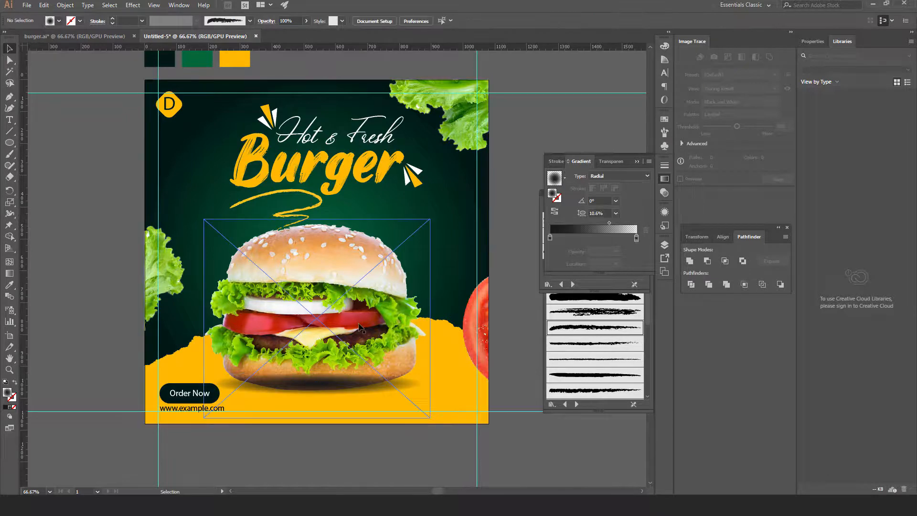
key("ctrl")
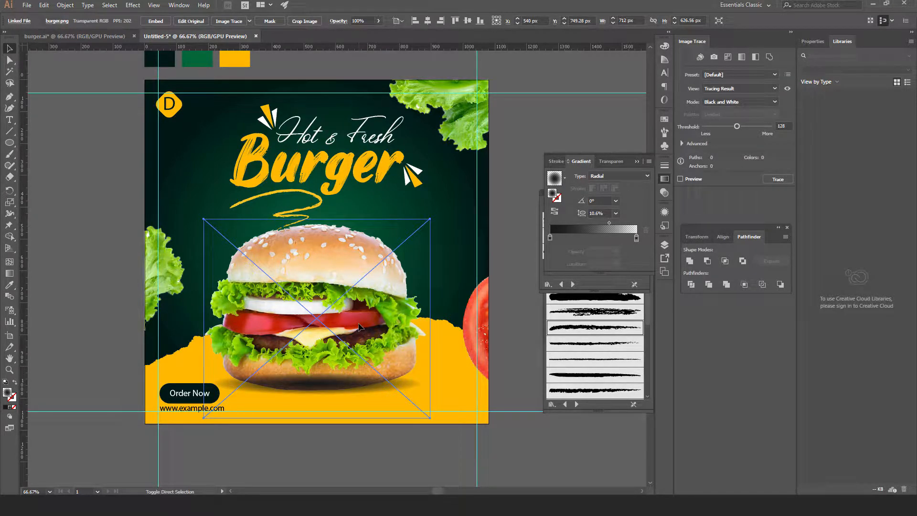
key("ctrl+shift+]")
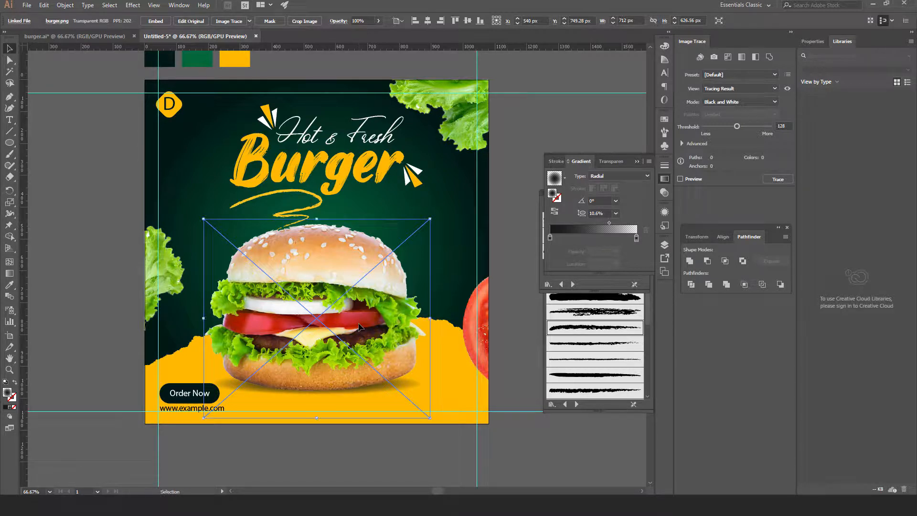
left_click(388, 448)
key("ctrl+z")
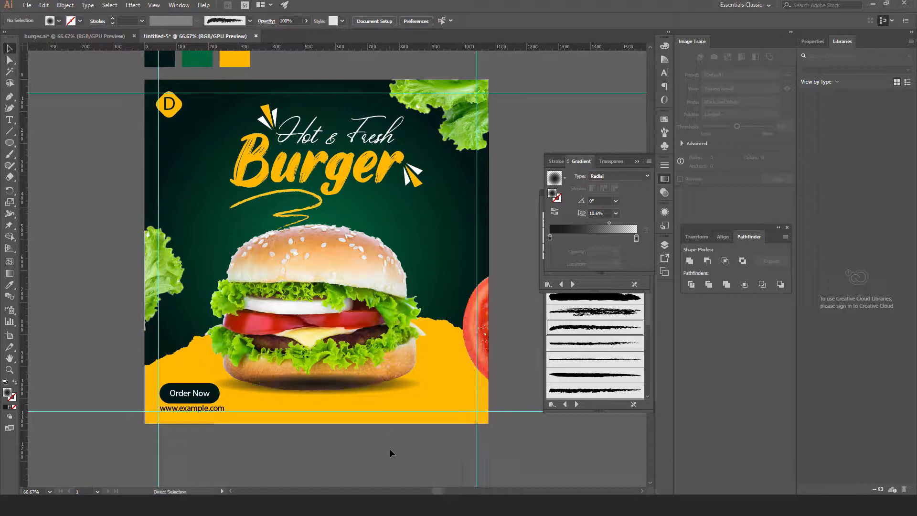
left_click(331, 382)
key("ctrl+z")
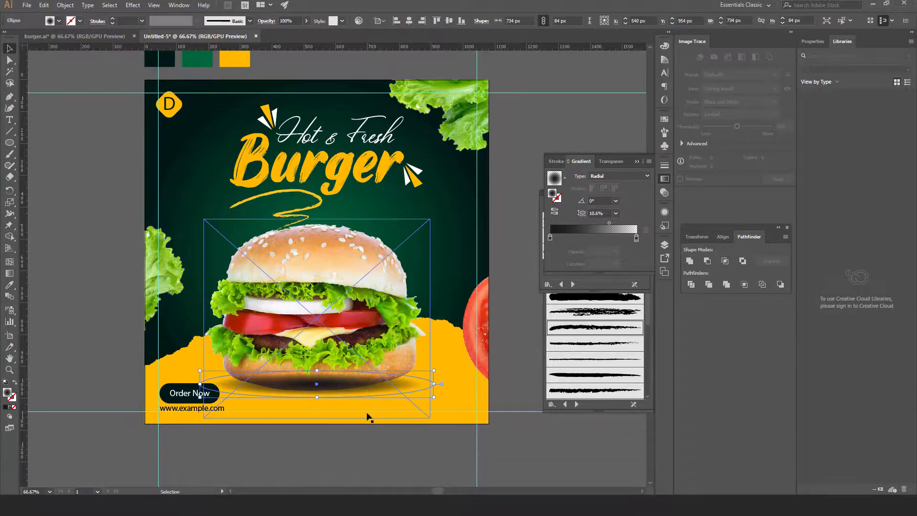
left_click(352, 440)
left_click(340, 389)
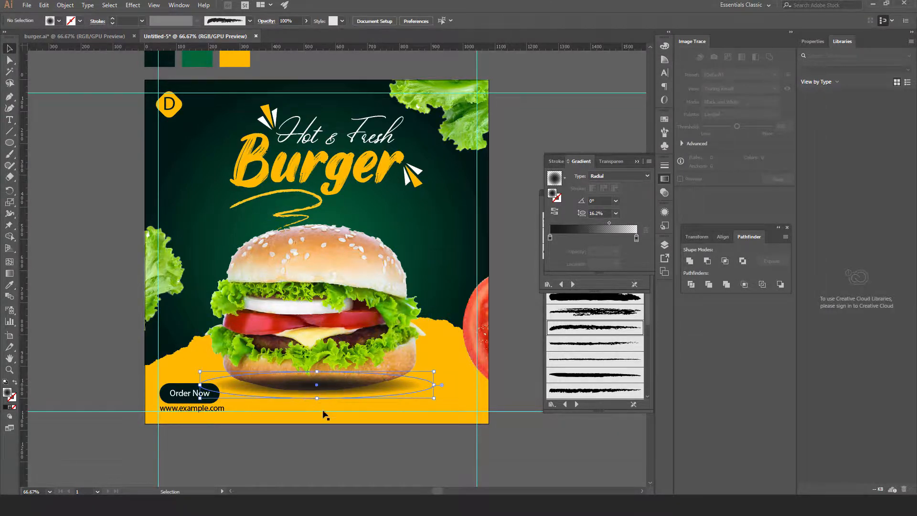
Apply a 7-pixel Gaussian Blur to the shadow oval
left_click(132, 6)
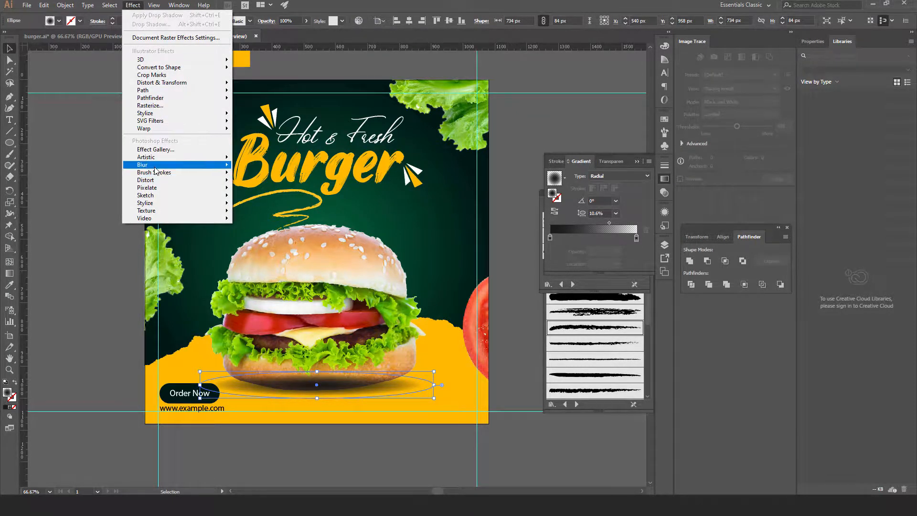
mouse_move(157, 165)
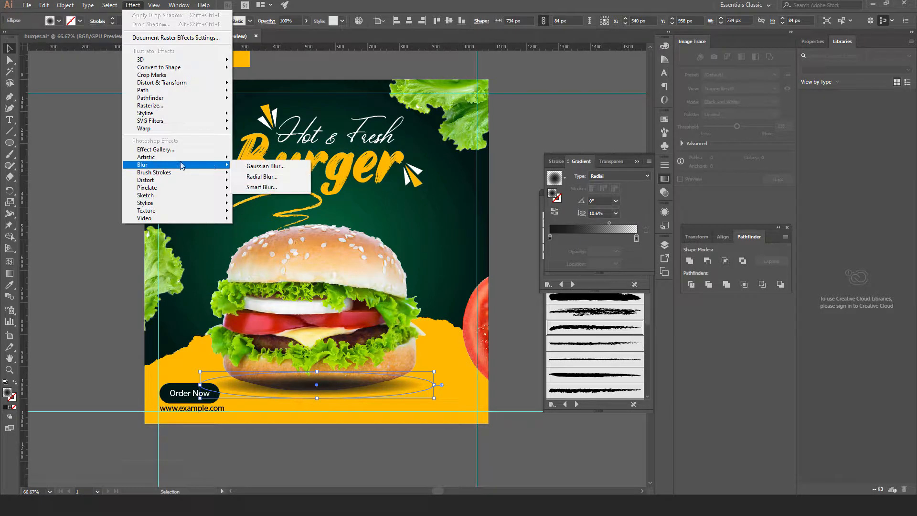
left_click(253, 171)
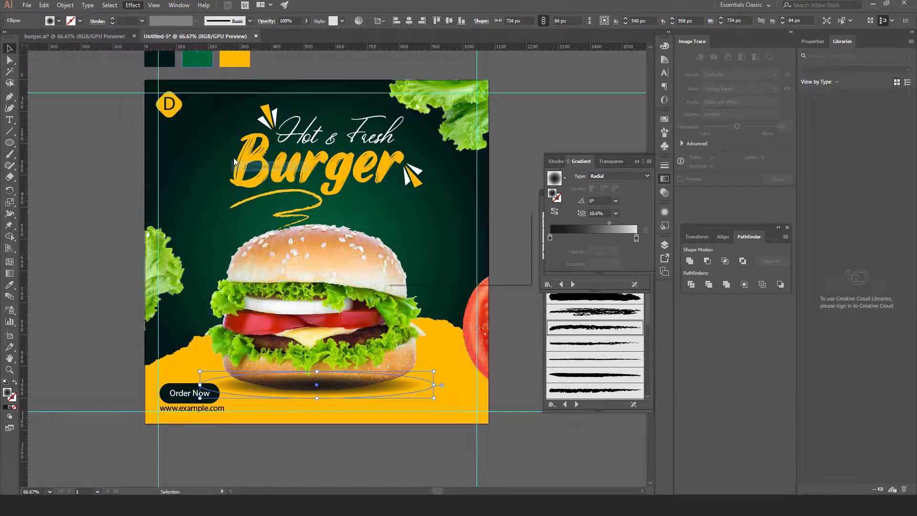
left_click(406, 262)
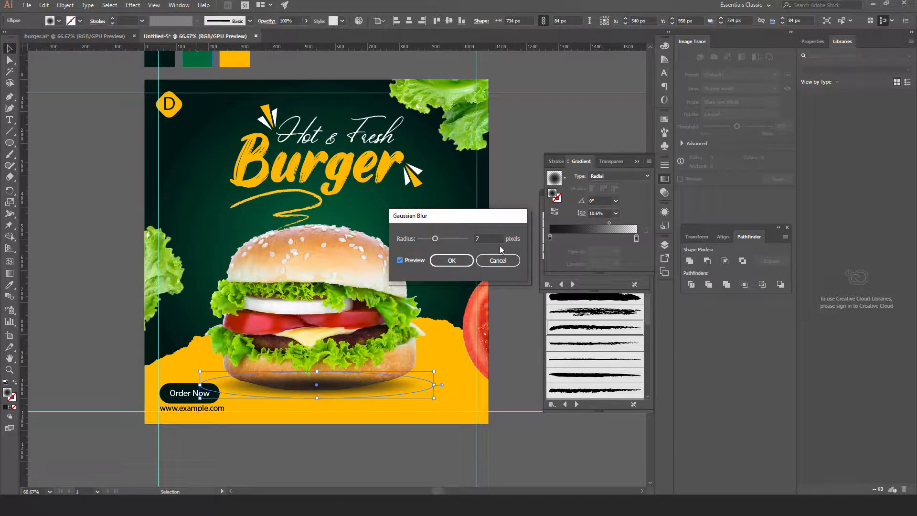
left_click(447, 260)
left_click(391, 463)
left_click(364, 279)
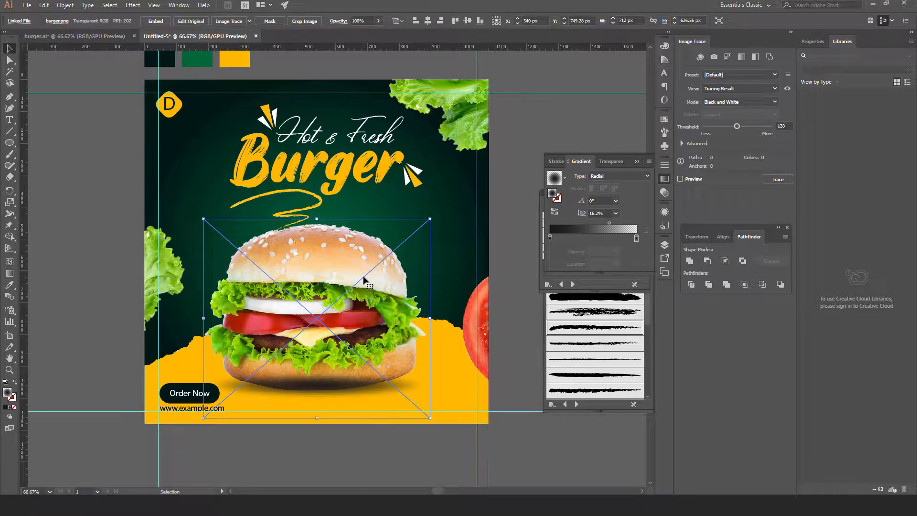
Nudge the burger image up two arrow-key steps so it rests above its shadow
key("ctrl")
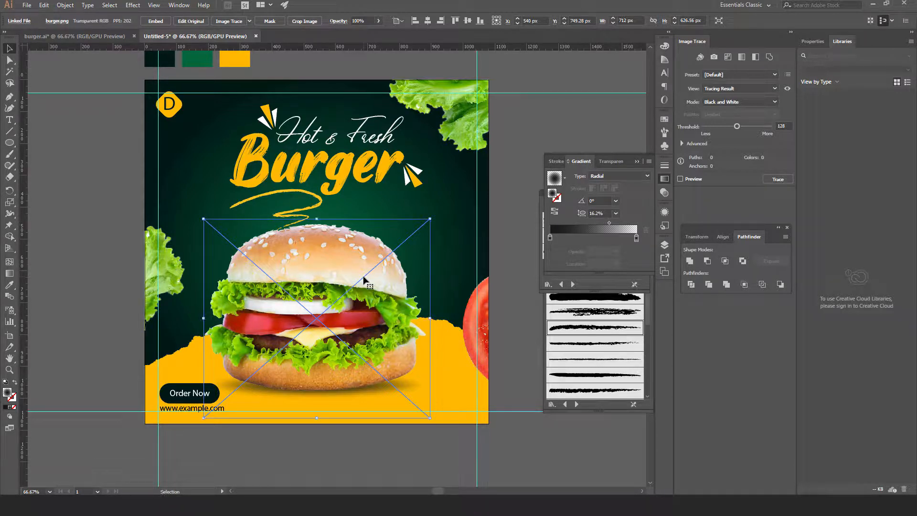
key("Up")
key("Up")
key("Up")
key("Up")
key("Up")
key("Up")
key("Up")
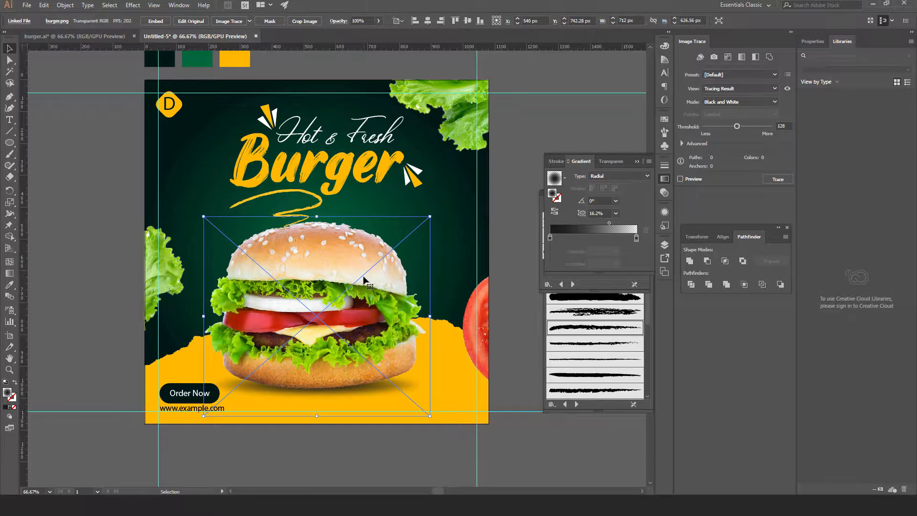
key("Up")
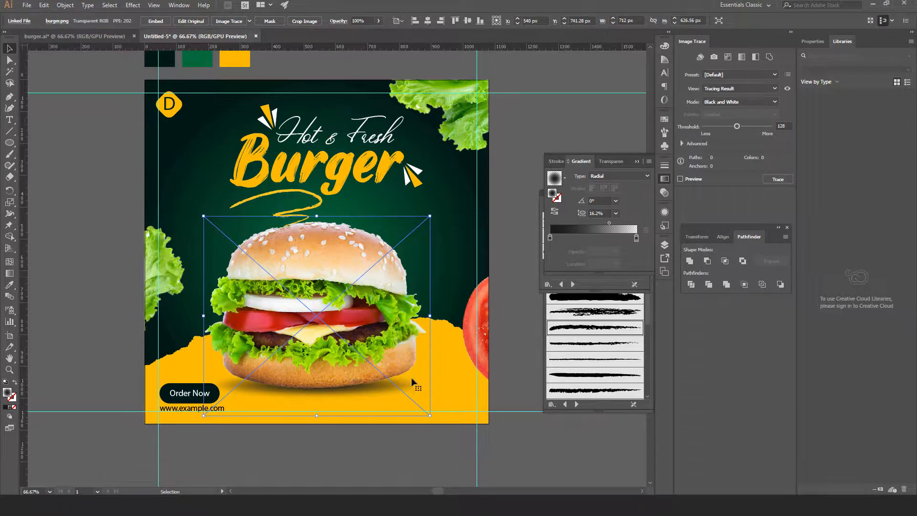
left_click(417, 454)
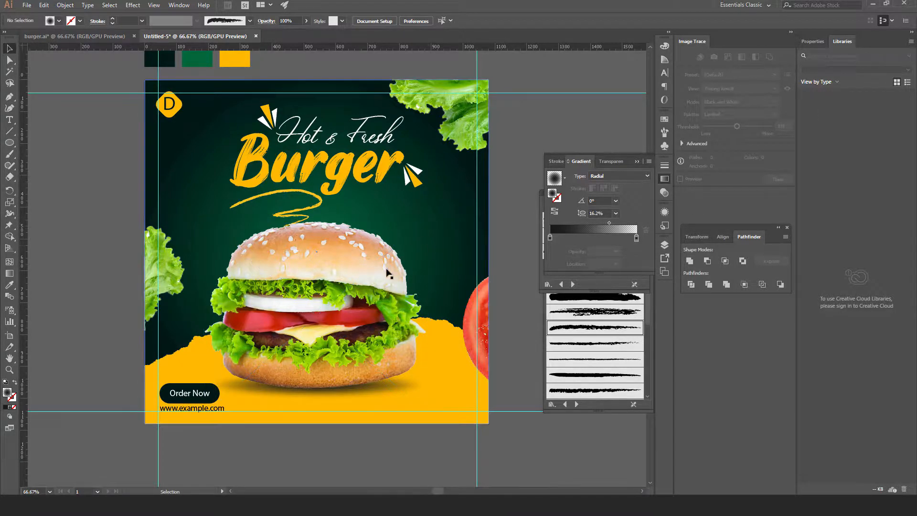
Draw a 186 px circle just right of the burger bun
left_click(9, 143)
left_click_drag(410, 215, 451, 274)
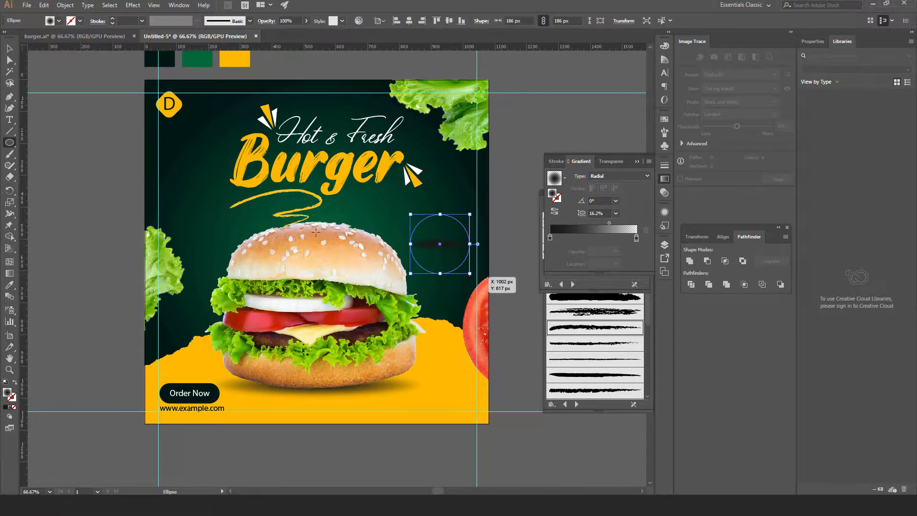
key("v")
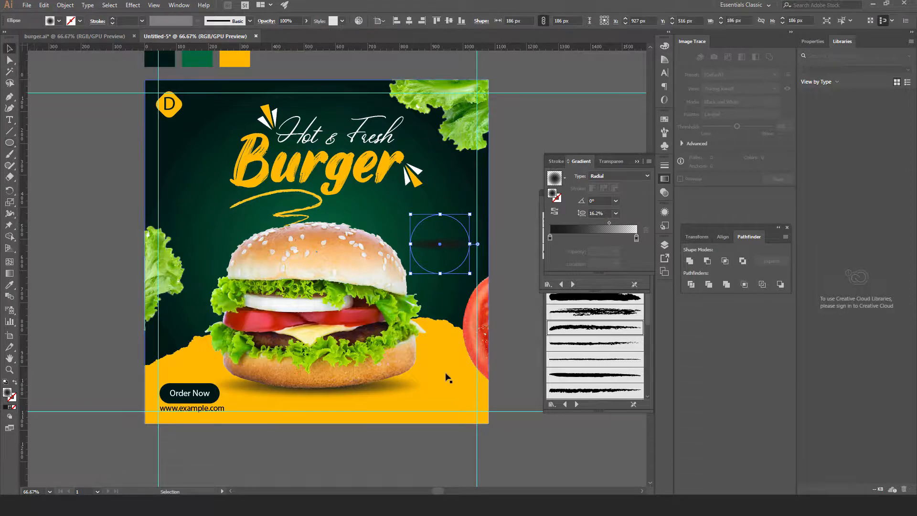
left_click_drag(434, 221, 429, 219)
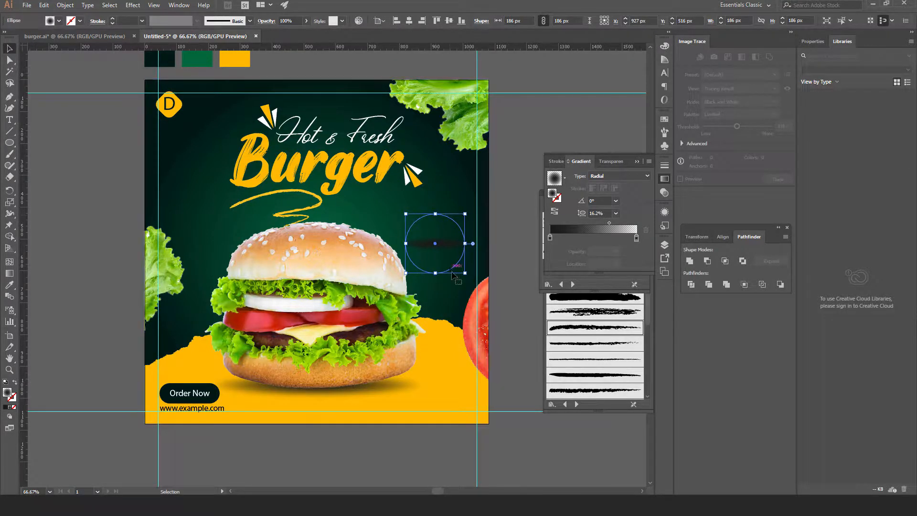
Give the circle a white Charcoal brush outline with no fill, then reset default colours
left_click(59, 21)
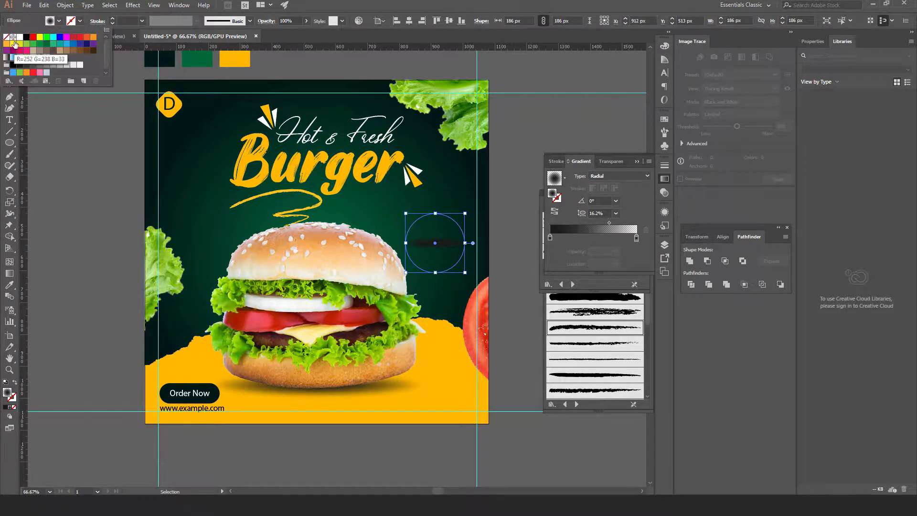
left_click(20, 37)
left_click(465, 234)
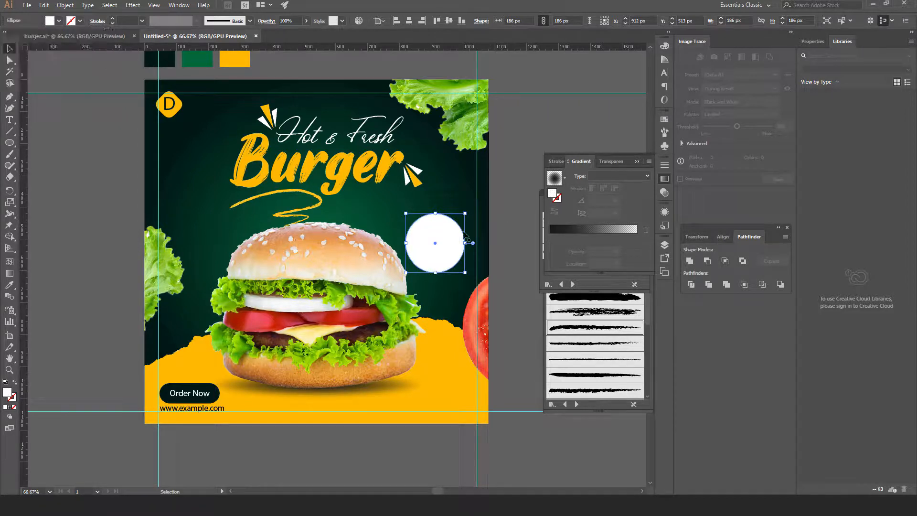
left_click(588, 331)
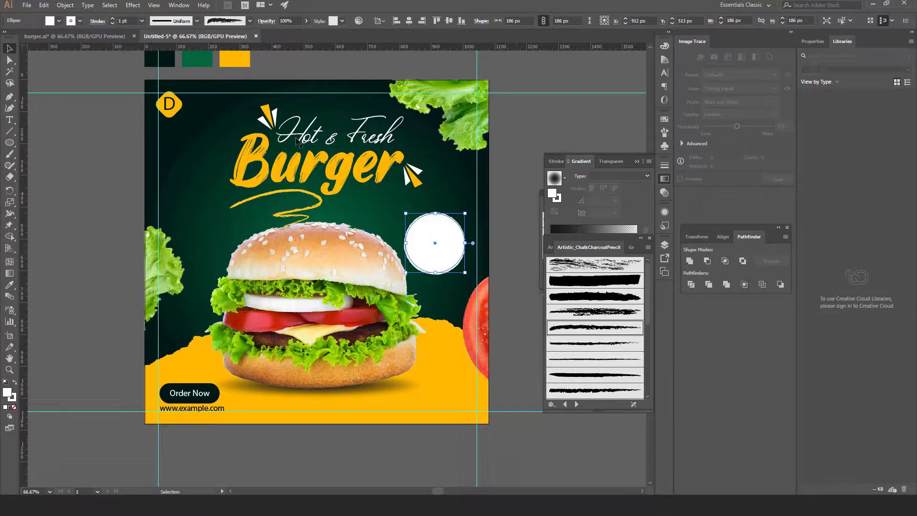
left_click(55, 21)
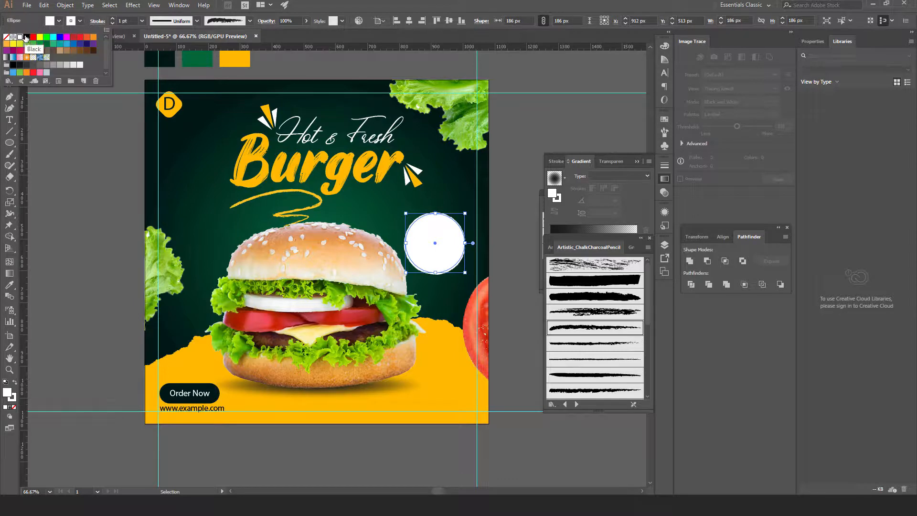
left_click(6, 37)
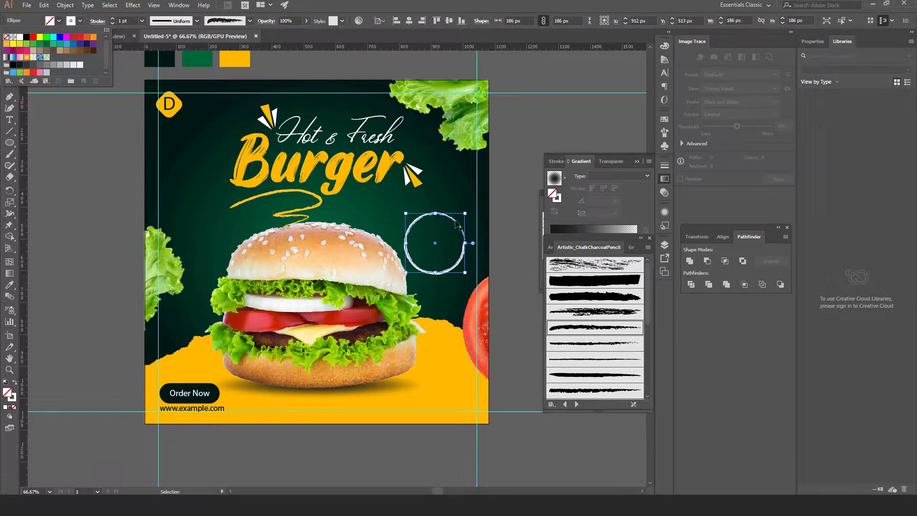
left_click(499, 221)
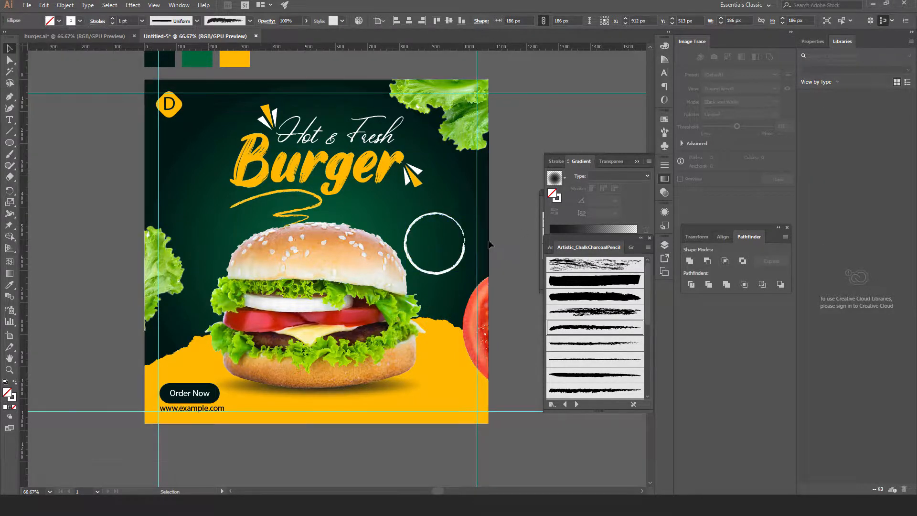
left_click(75, 227)
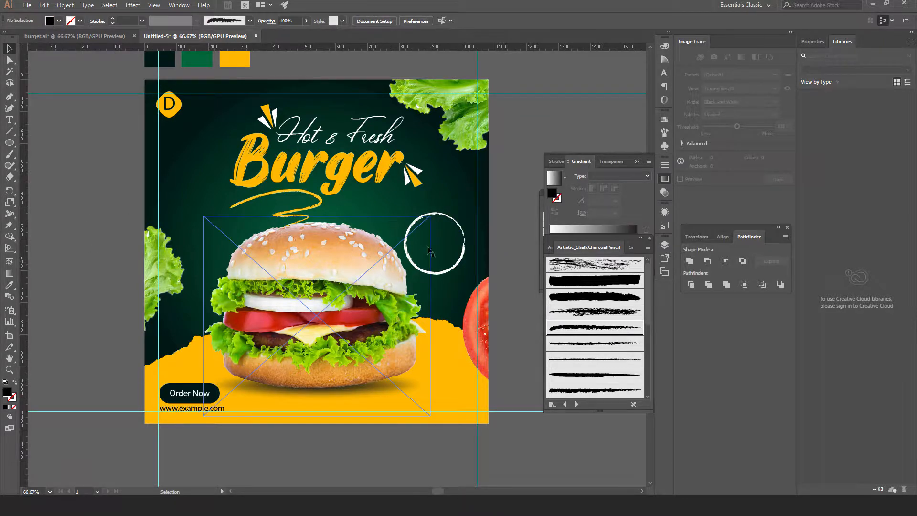
Add 30% text and scale it up to about 78.9 pt inside the ring
left_click(10, 119)
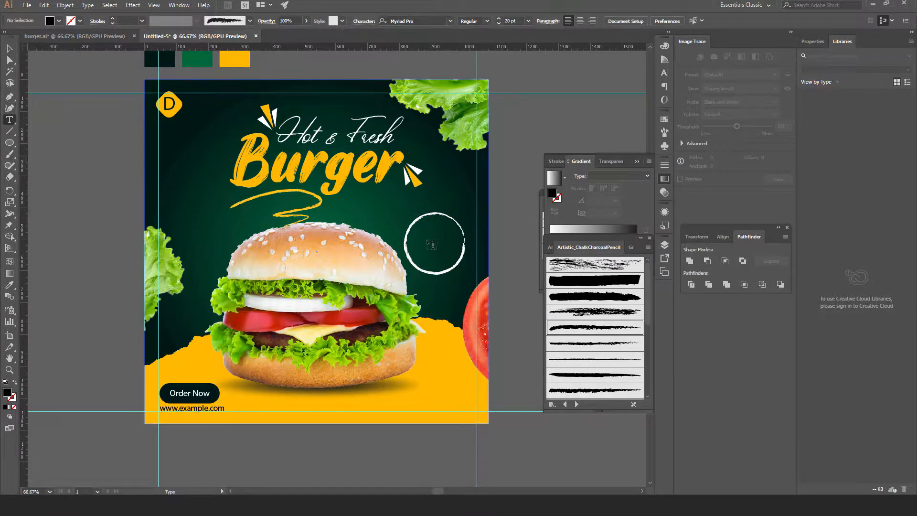
left_click(433, 198)
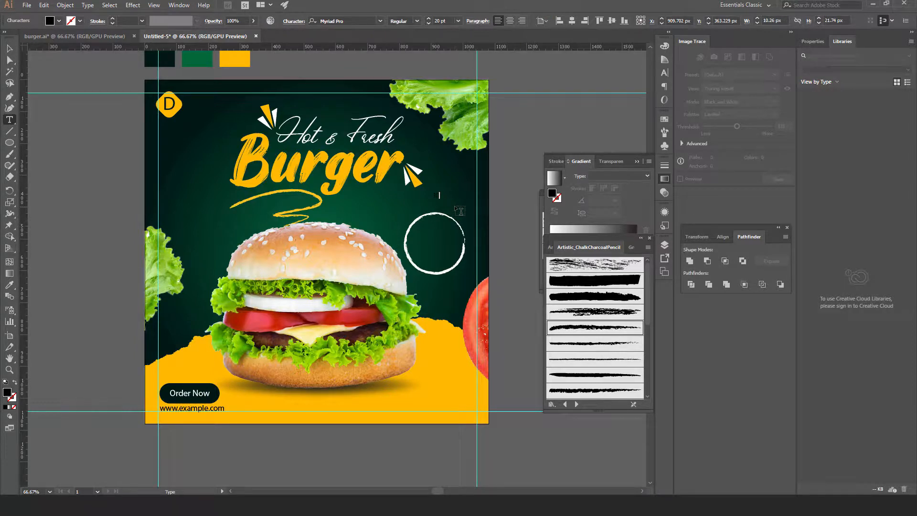
key("Escape")
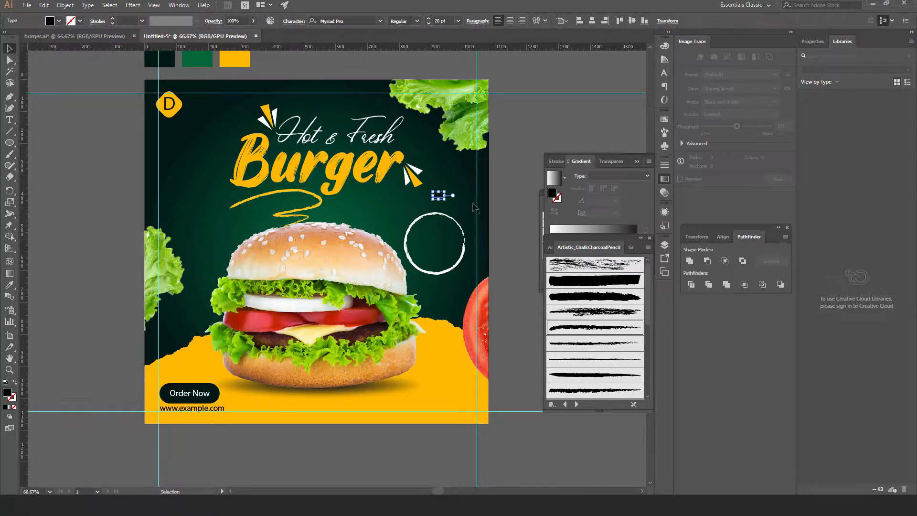
left_click_drag(443, 198, 449, 241)
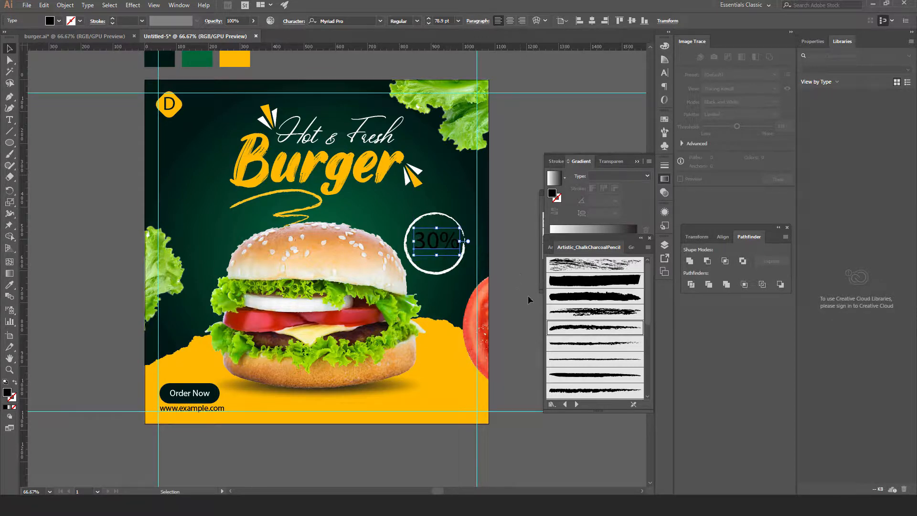
Colour the 30% text the palette yellow with the Eyedropper
left_click(9, 285)
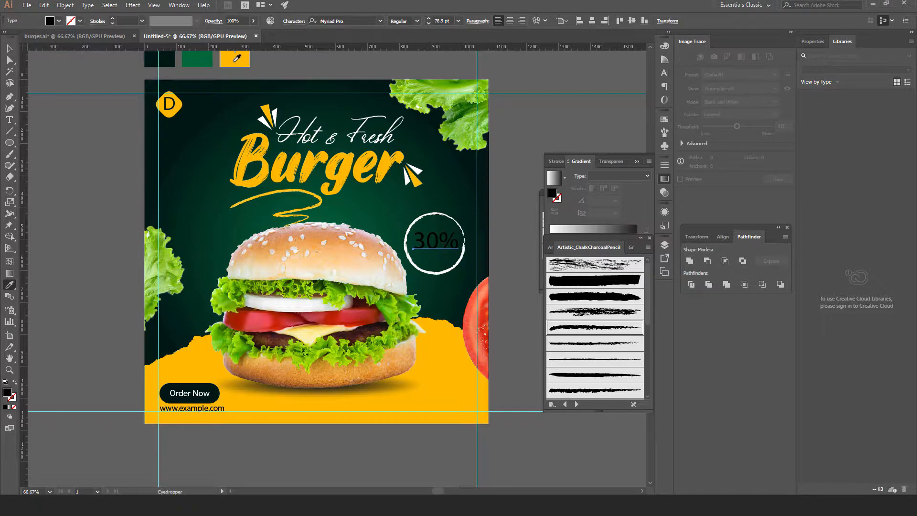
left_click(234, 59)
left_click(9, 48)
left_click(72, 149)
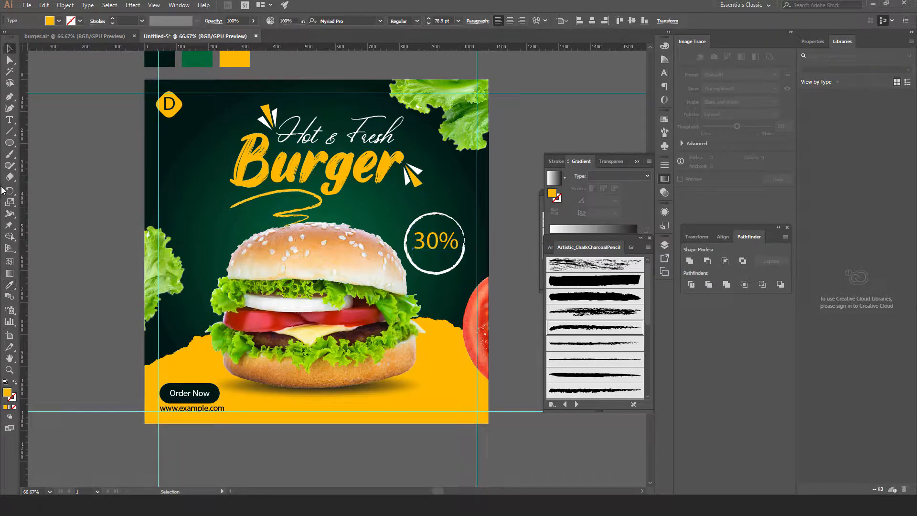
left_click(9, 119)
left_click(90, 161)
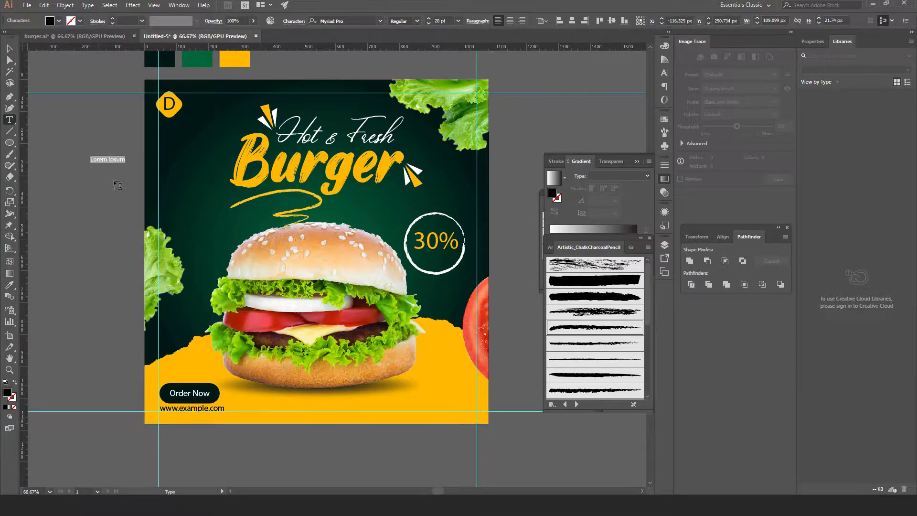
Type OFF, move it under 30% in the ring, colour it palette yellow, then return to burger.ai
type("OFF")
left_click(9, 49)
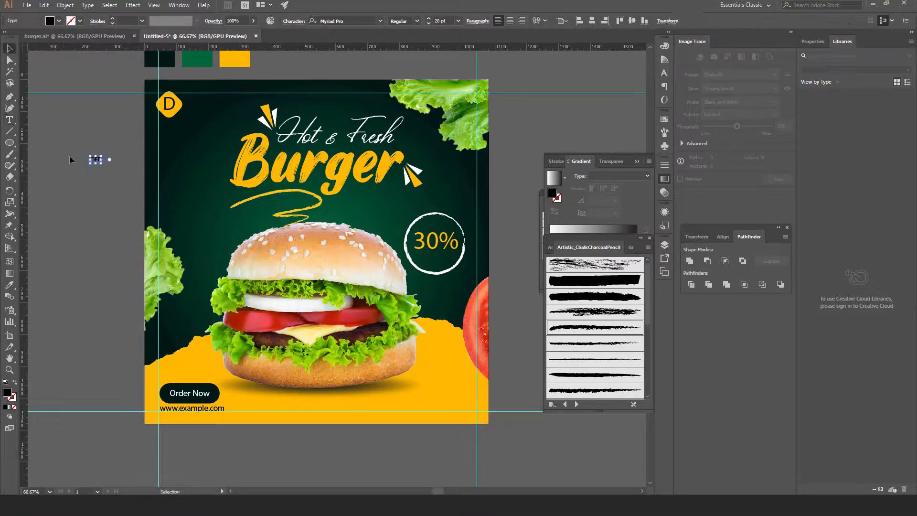
left_click_drag(97, 164, 449, 250)
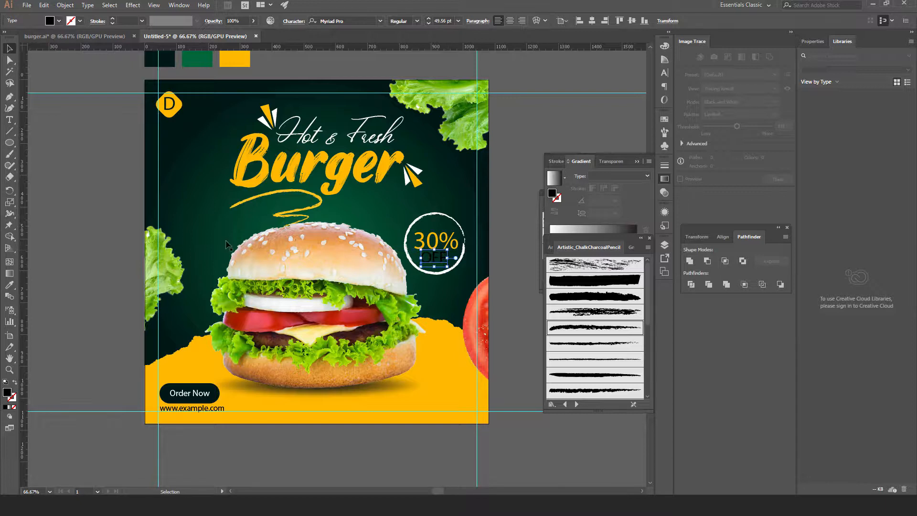
left_click(15, 285)
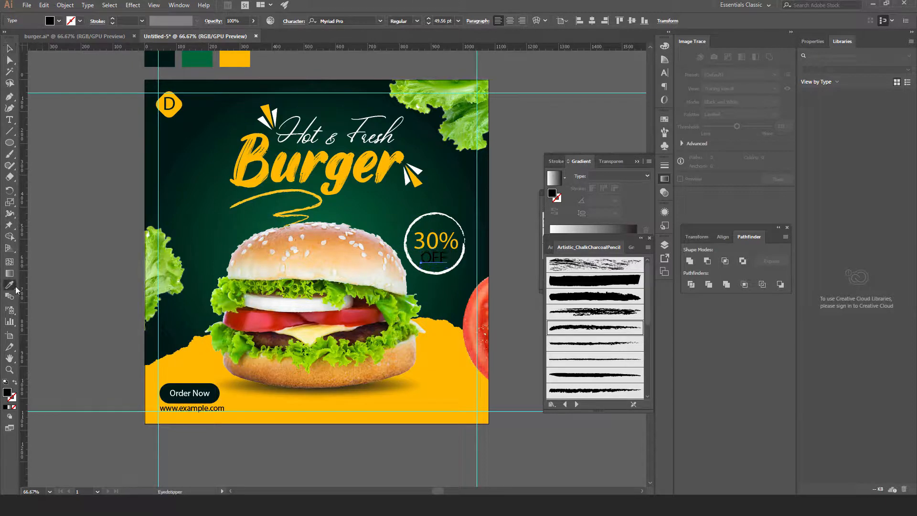
left_click(242, 60)
left_click(8, 49)
left_click(94, 143)
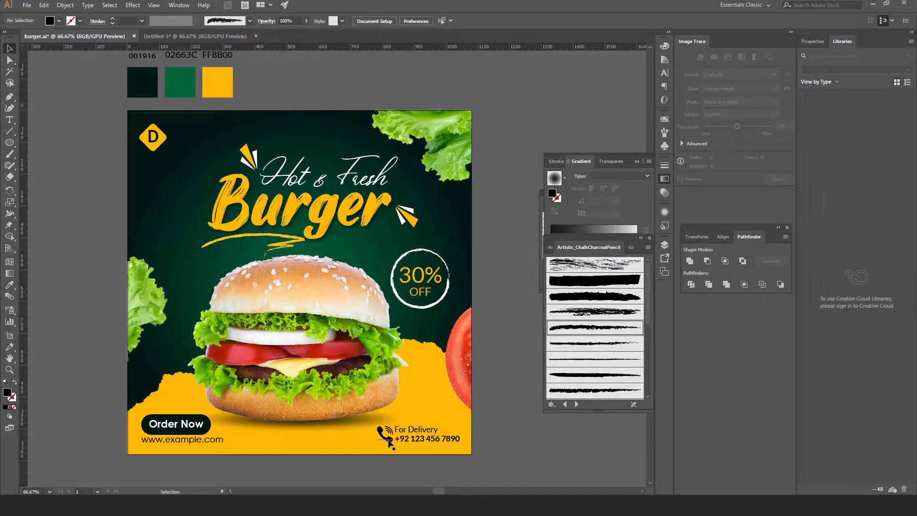
left_click(388, 443)
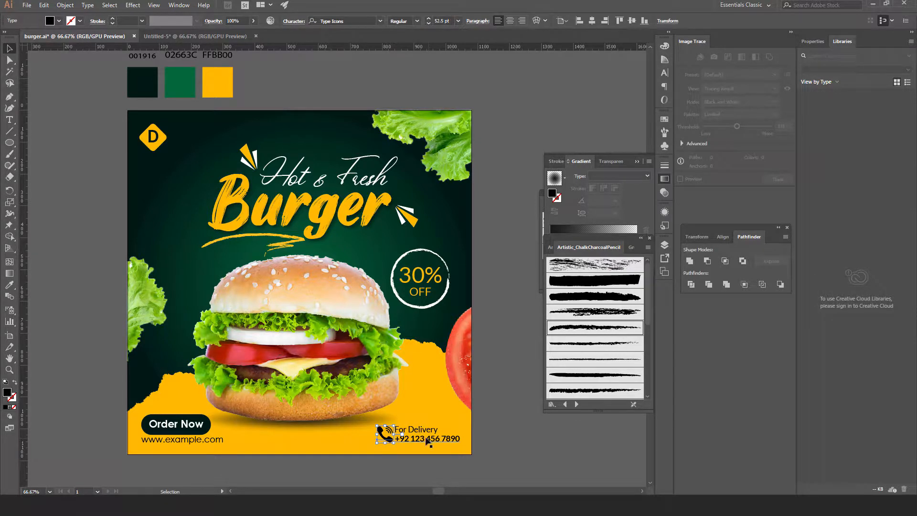
Copy the phone icon and For Delivery text from burger.ai and paste them in place in Untitled-5
left_click(424, 434, "shift")
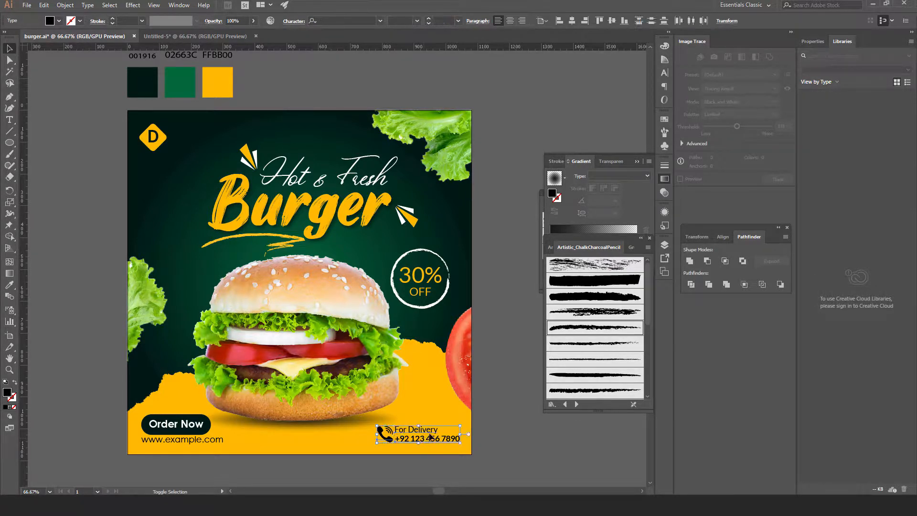
left_click(44, 6)
left_click(58, 60)
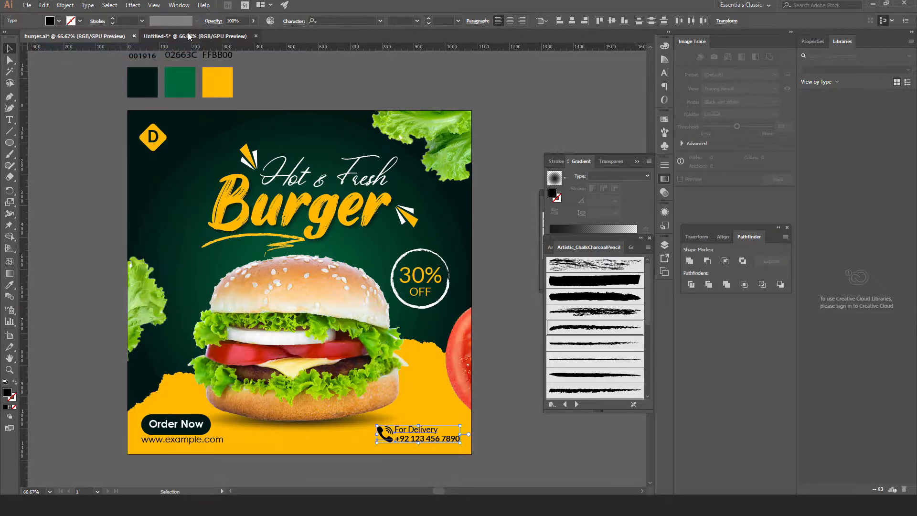
left_click(189, 37)
left_click(43, 6)
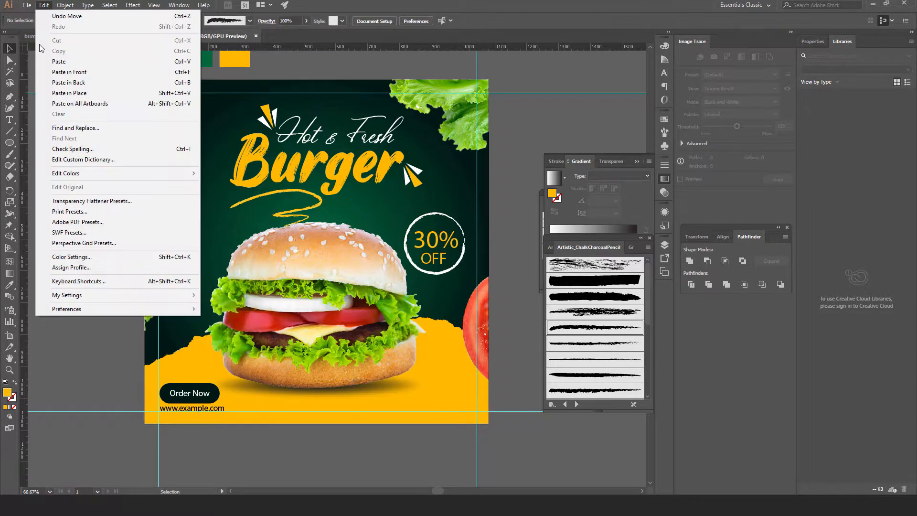
left_click(70, 94)
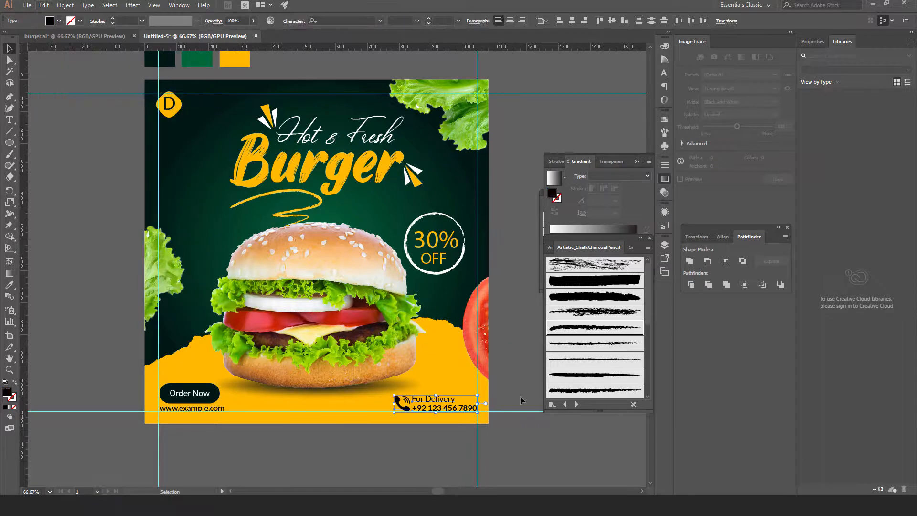
left_click(506, 444)
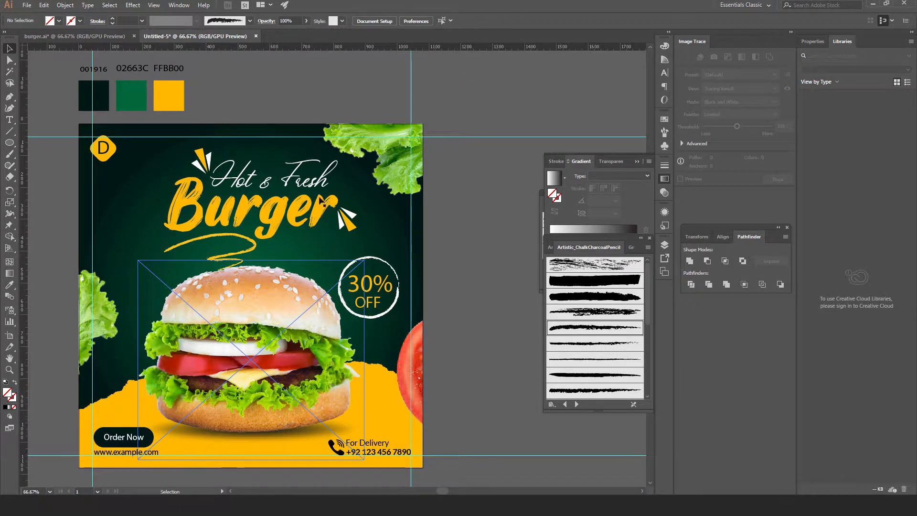
Enter the clipped artwork group, select both lettuces and the tomato, and paste into it
left_click(399, 167)
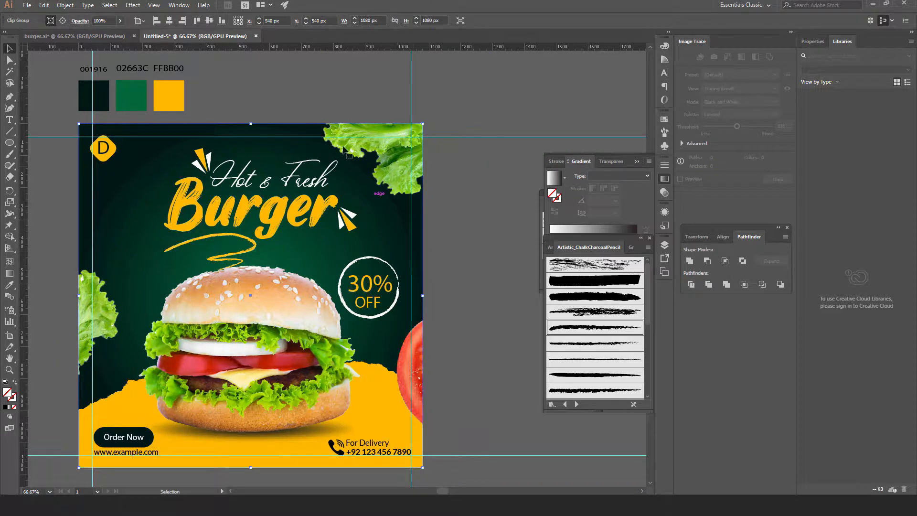
double_click(393, 172)
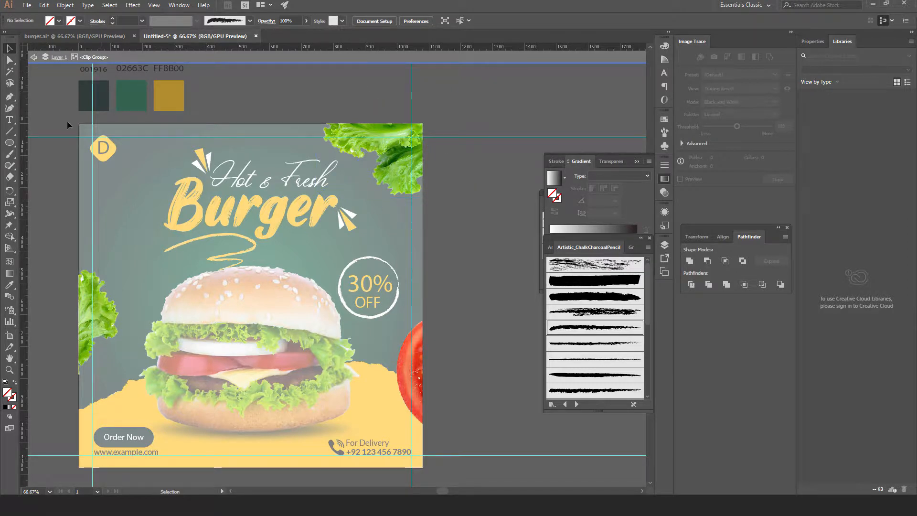
left_click(396, 167)
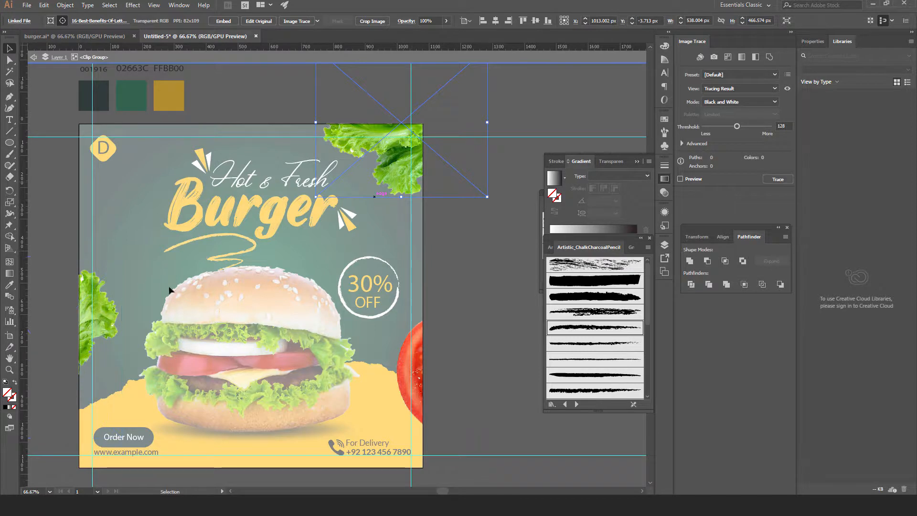
left_click(80, 308, "shift")
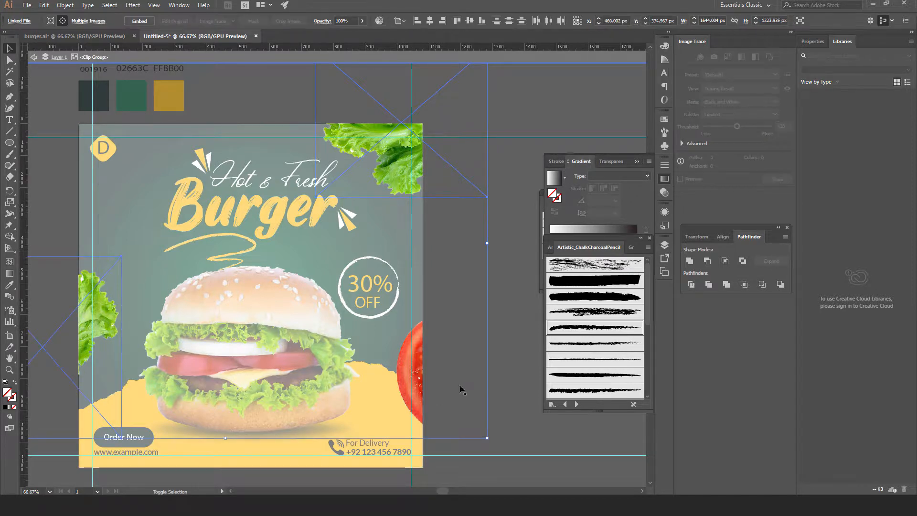
left_click(413, 377, "shift")
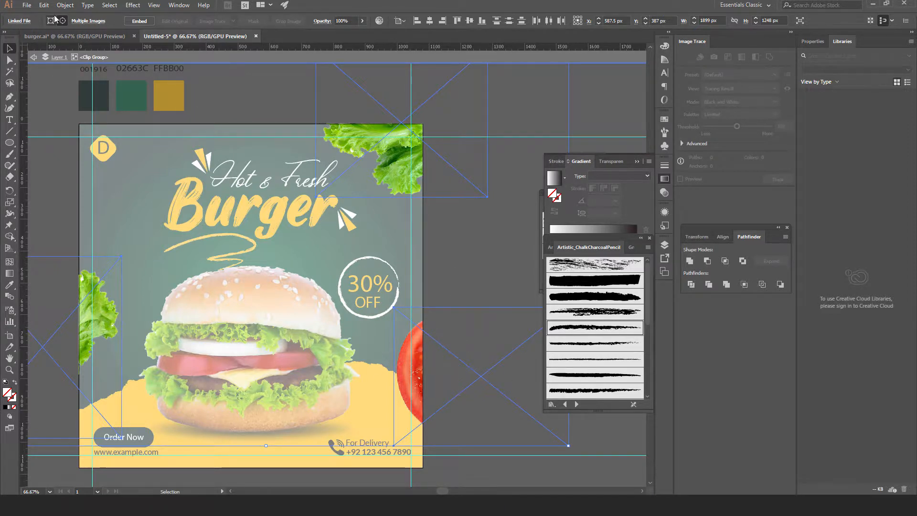
left_click(44, 6)
left_click(58, 62)
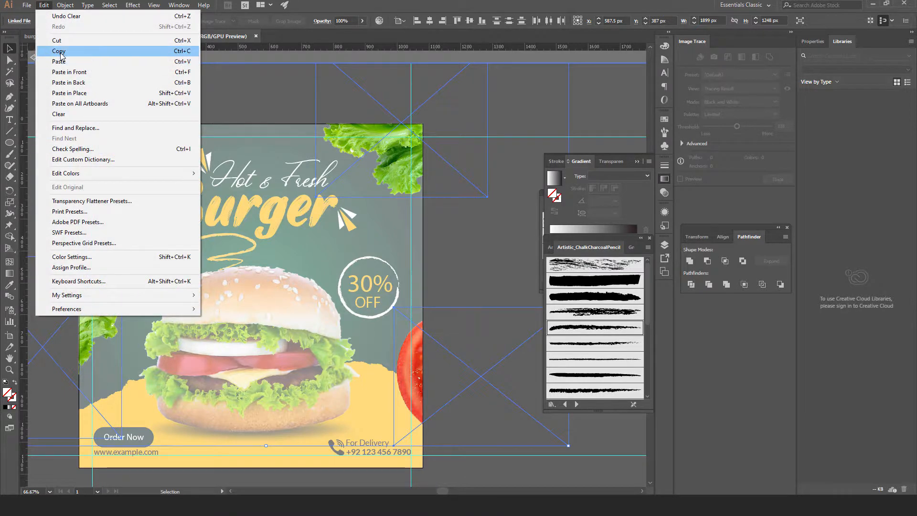
Exit isolation mode, paste the lettuce and tomato in place, then undo that paste
left_click(33, 60)
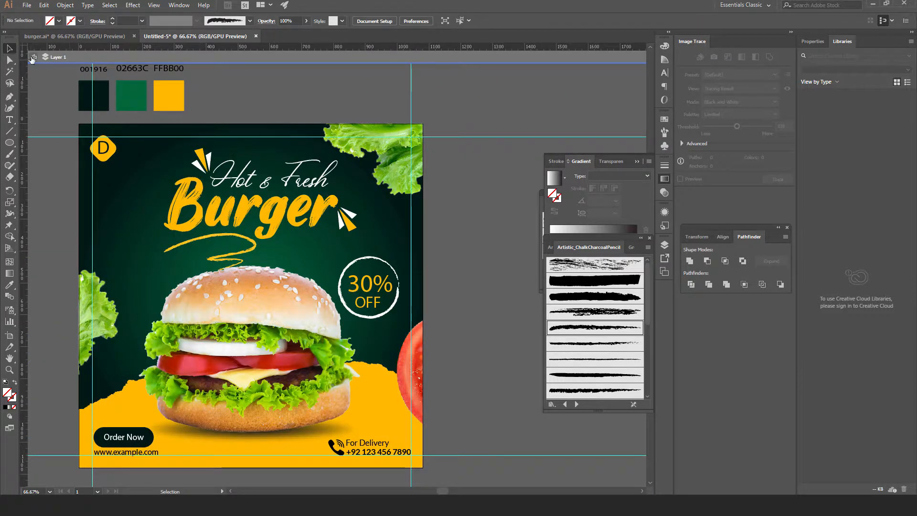
left_click(34, 58)
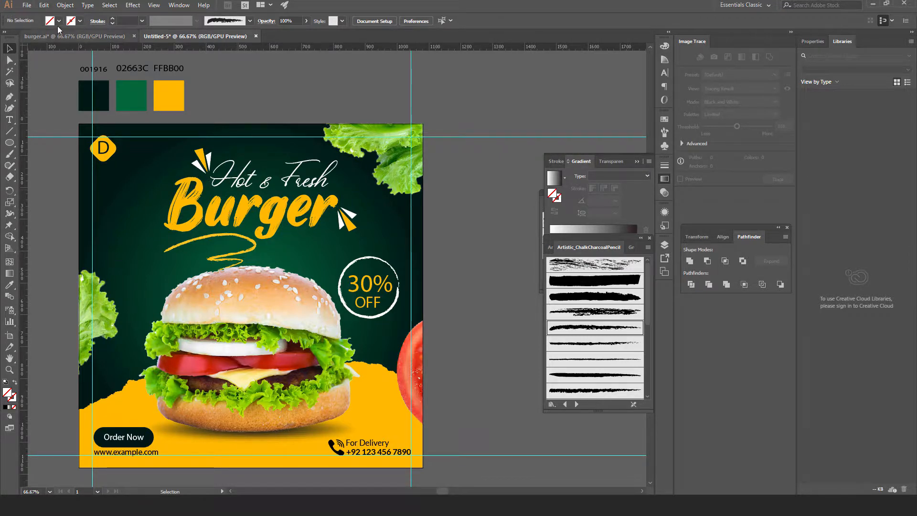
left_click(43, 5)
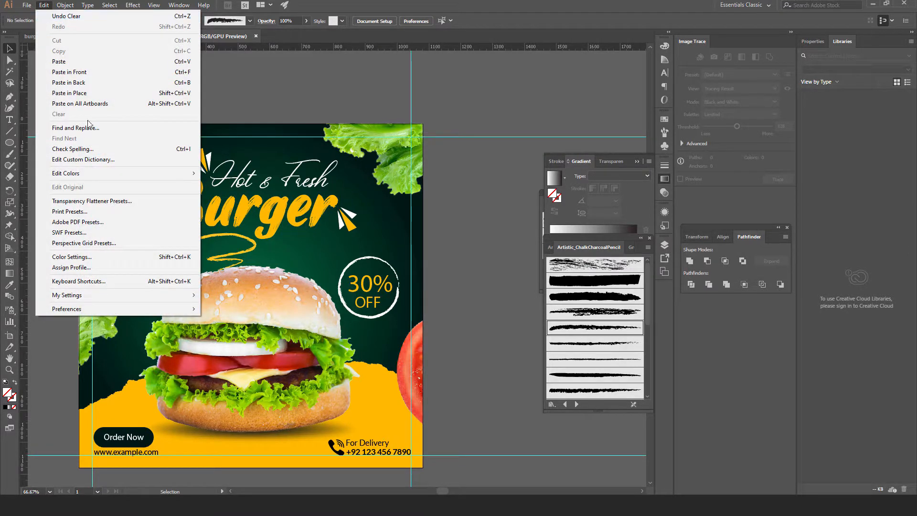
left_click(79, 97)
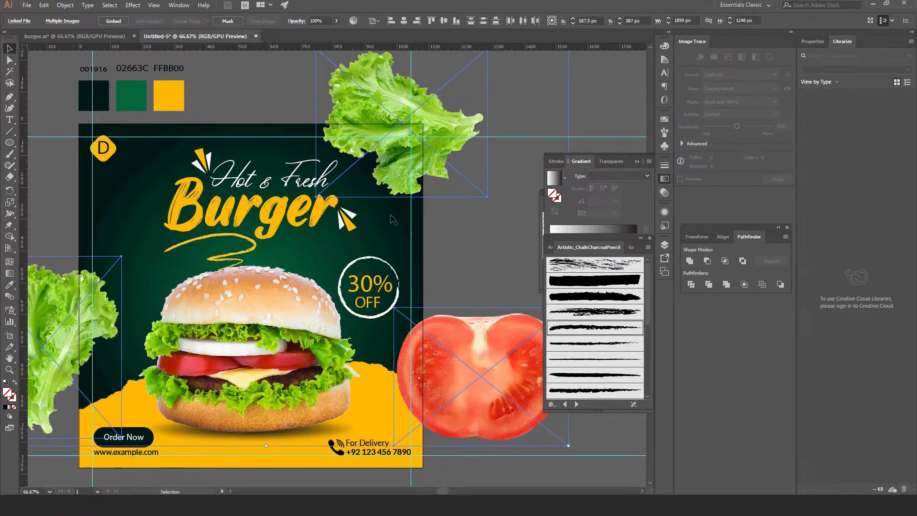
left_click(242, 273, "shift")
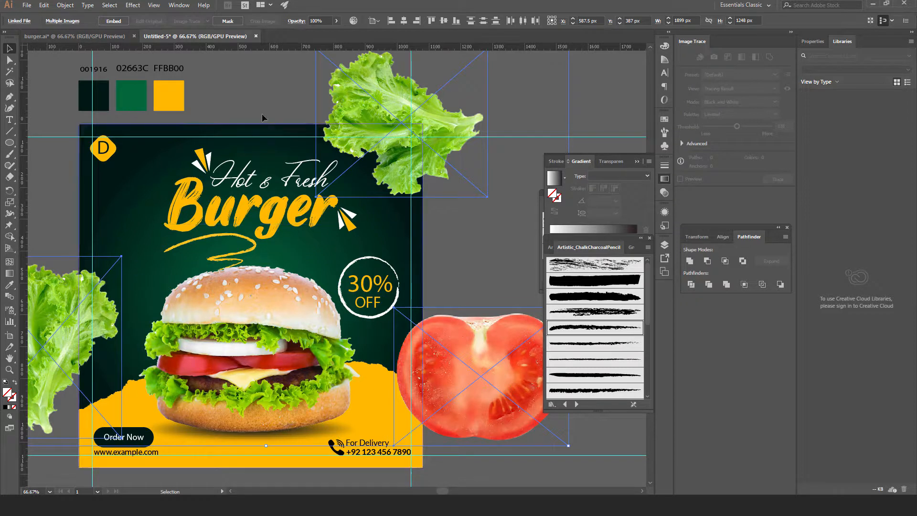
left_click(265, 100)
key("ctrl+z")
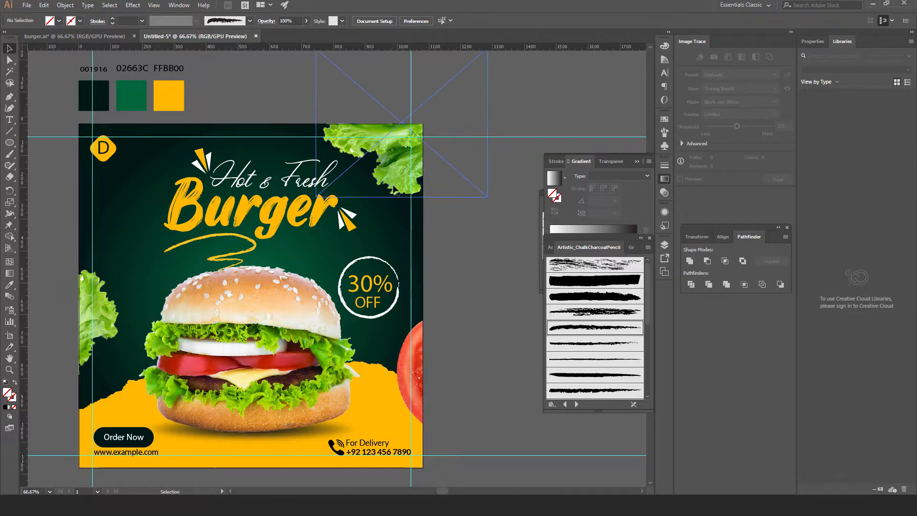
Delete the cropped lettuce and tomato group and paste the full images in place
left_click(402, 197)
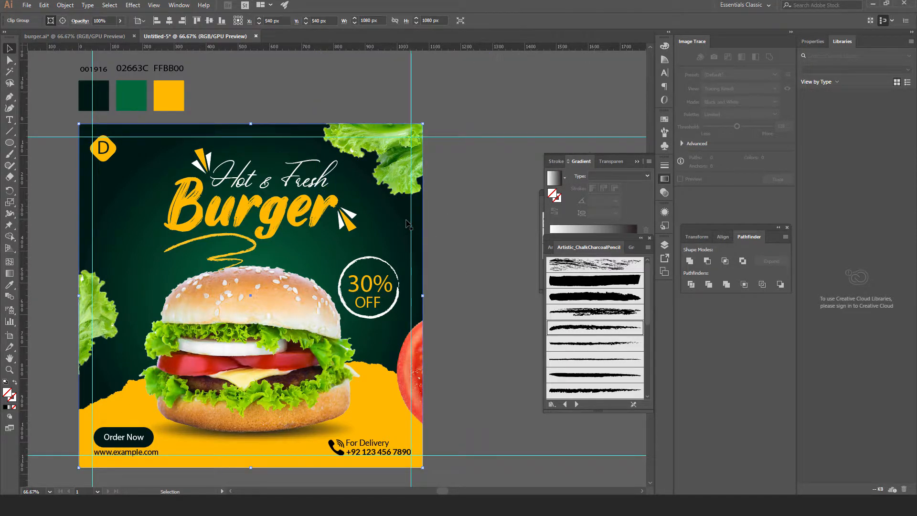
key("Delete")
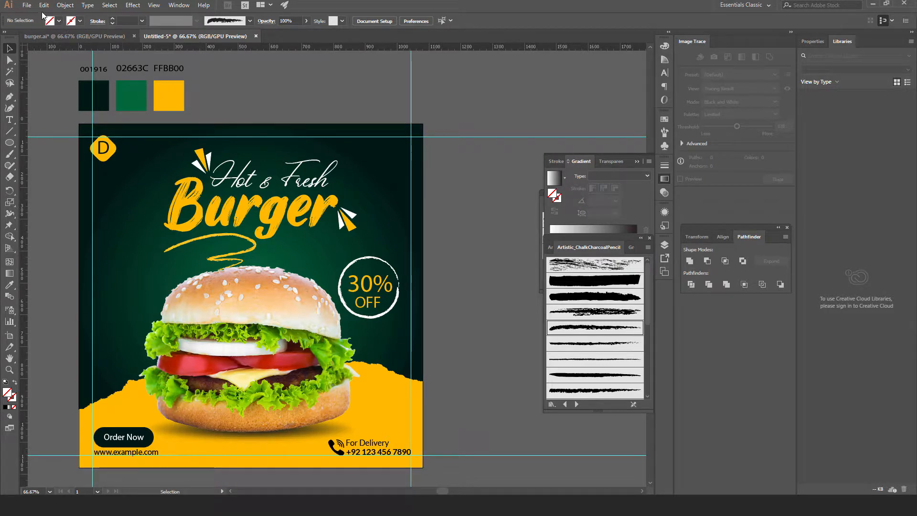
left_click(44, 5)
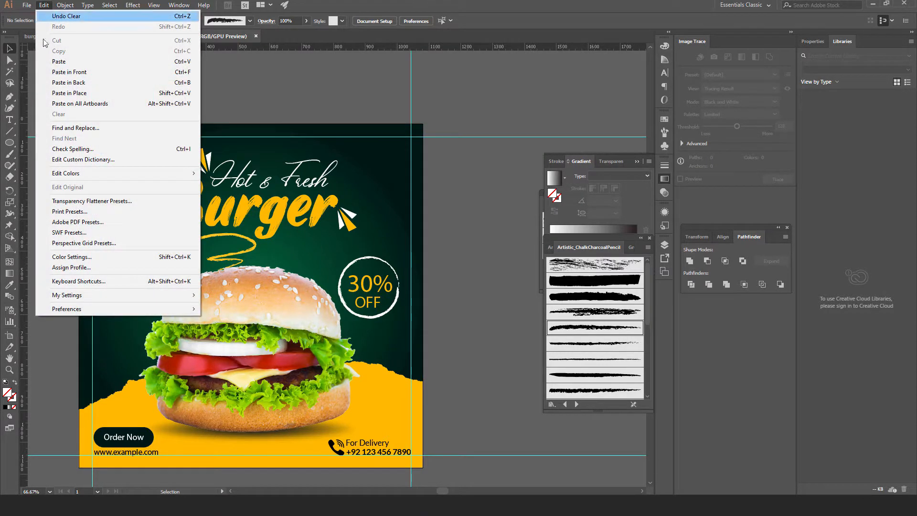
left_click(73, 94)
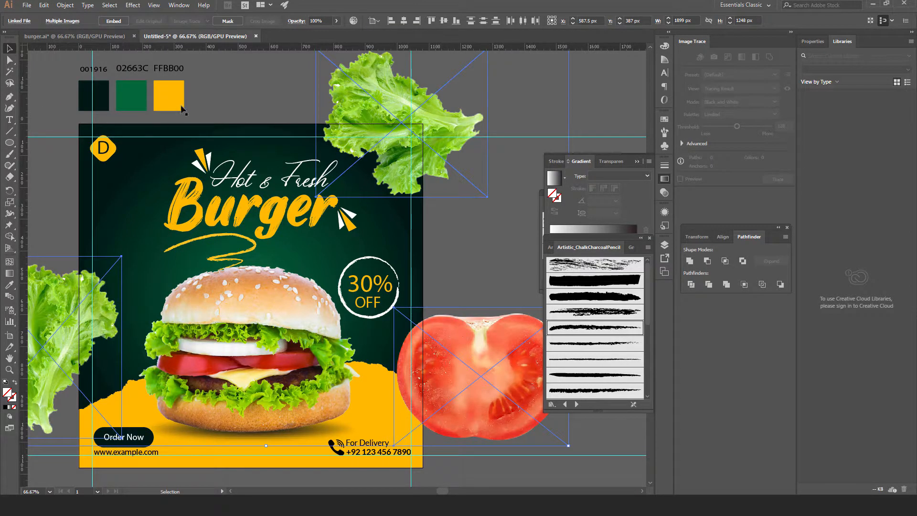
Duplicate the green gradient background square in front and bring the copy to the top
left_click(220, 143)
left_click(228, 93)
left_click(127, 220)
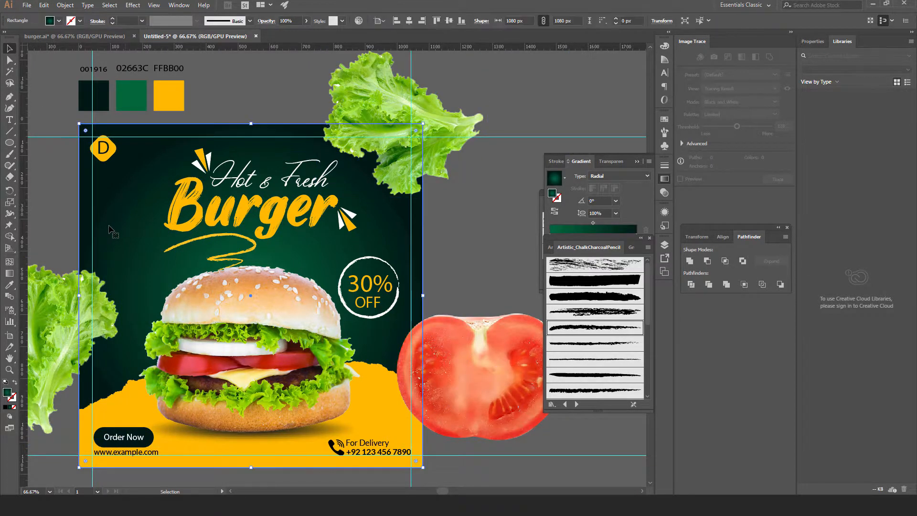
left_click(42, 6)
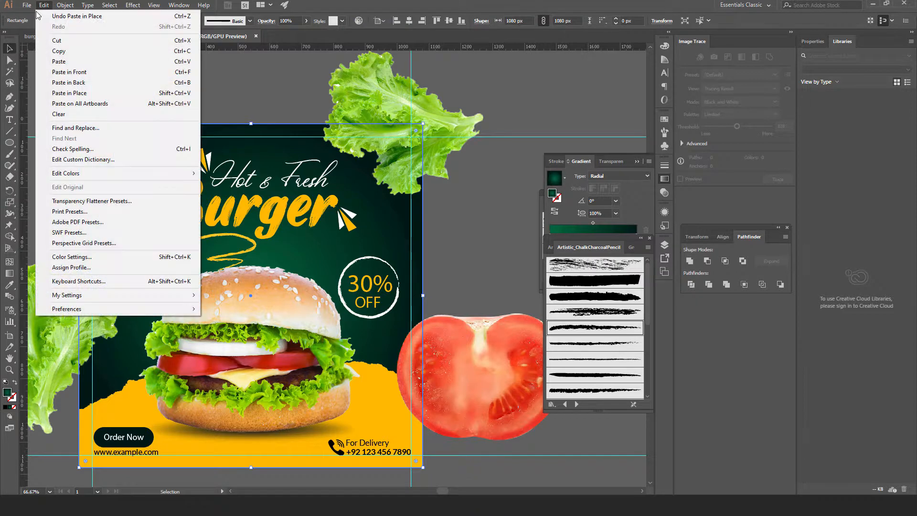
left_click(61, 50)
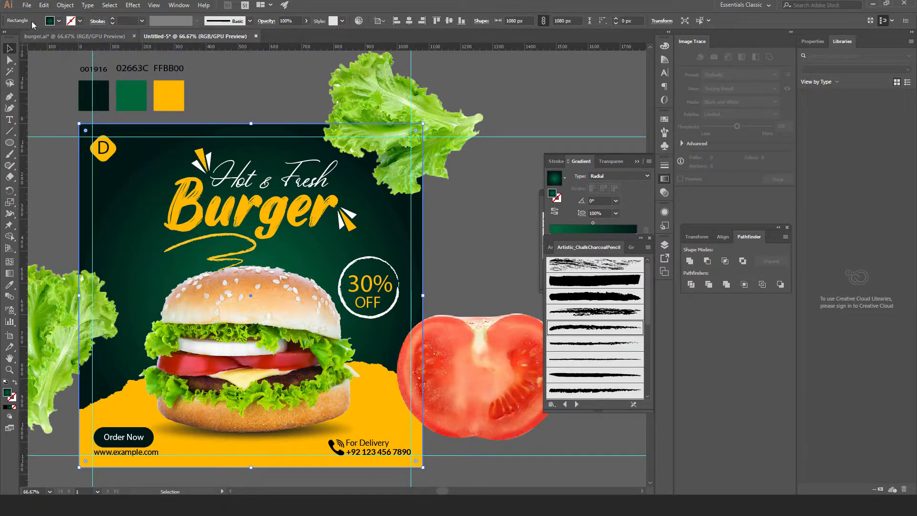
left_click(43, 5)
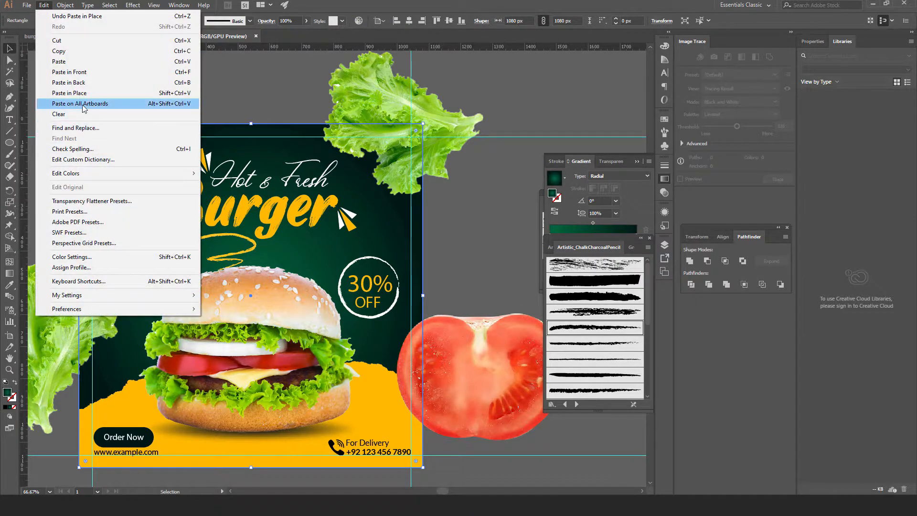
left_click(80, 73)
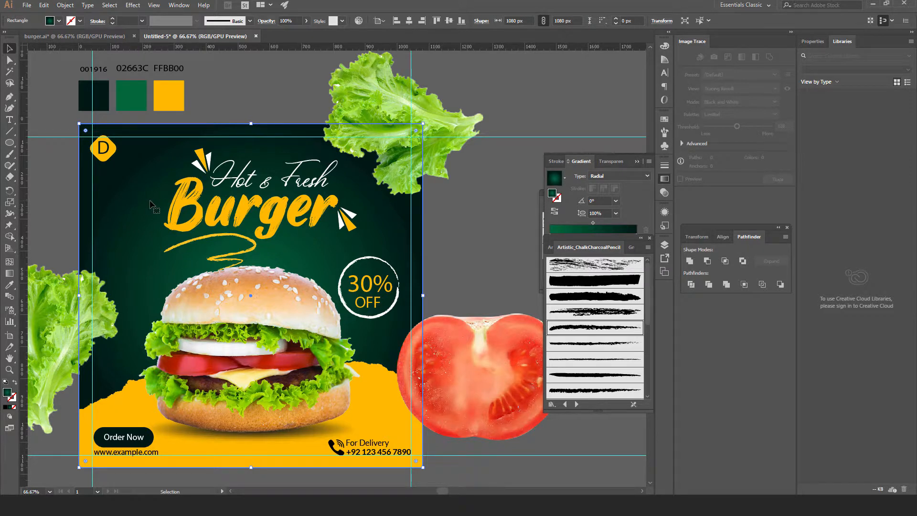
key("a")
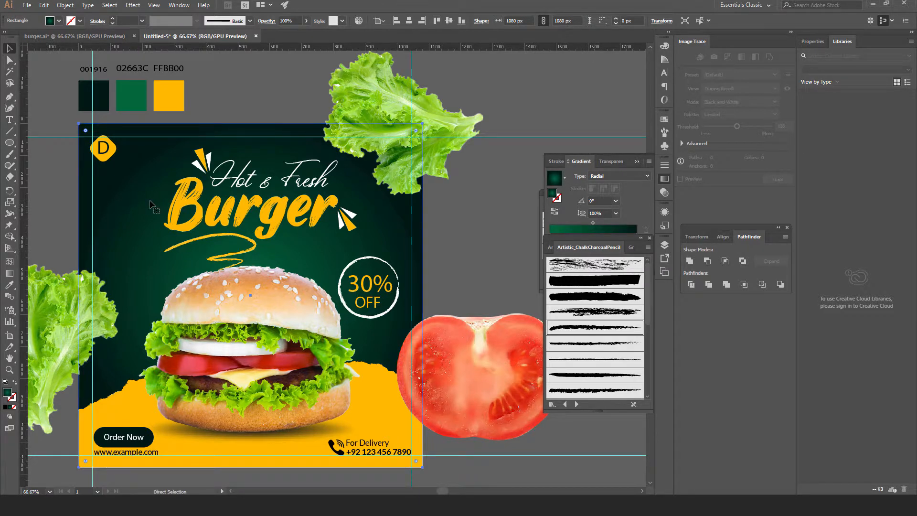
key("ctrl+shift+bracketright")
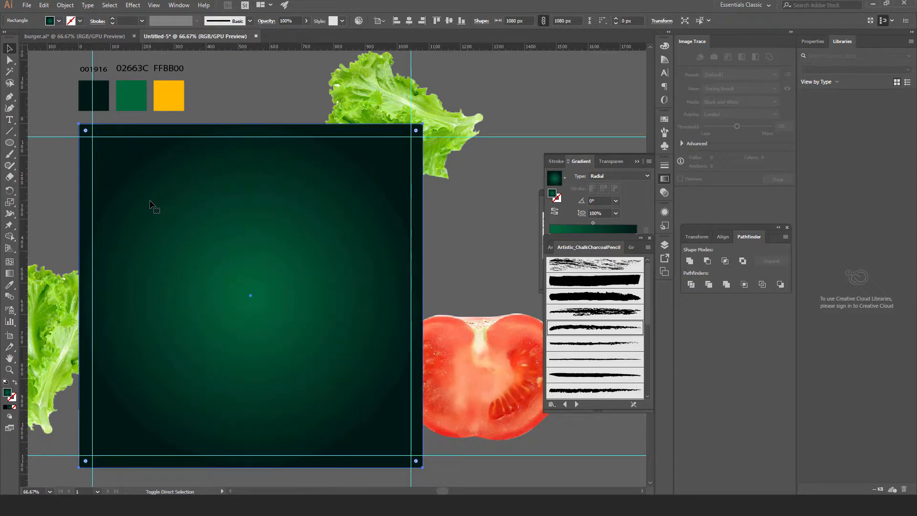
Make a clipping mask from the gradient square, tomato and both lettuces, then deselect
key("v")
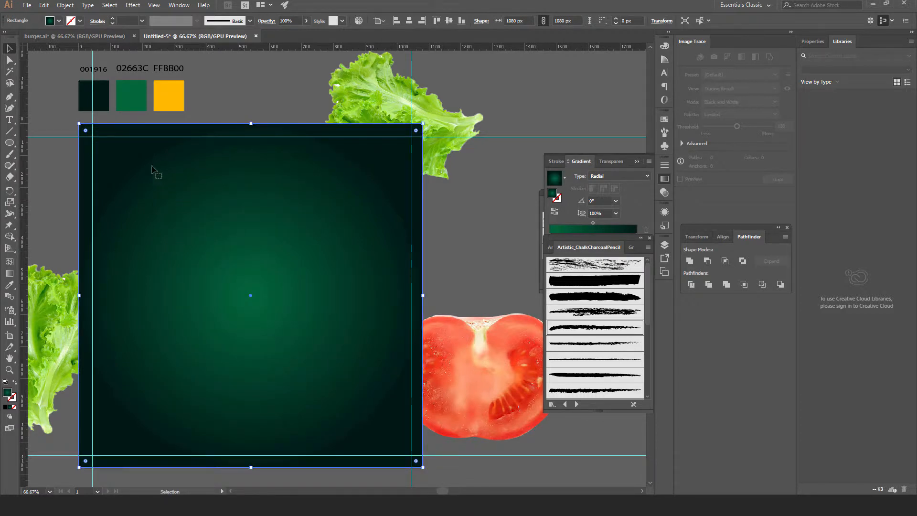
left_click(483, 371, "shift")
left_click(434, 112, "shift")
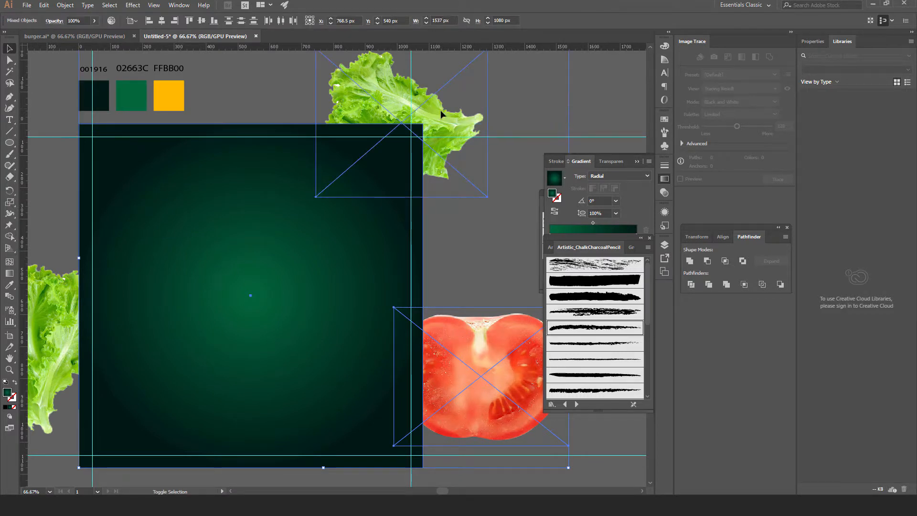
left_click(55, 301, "shift")
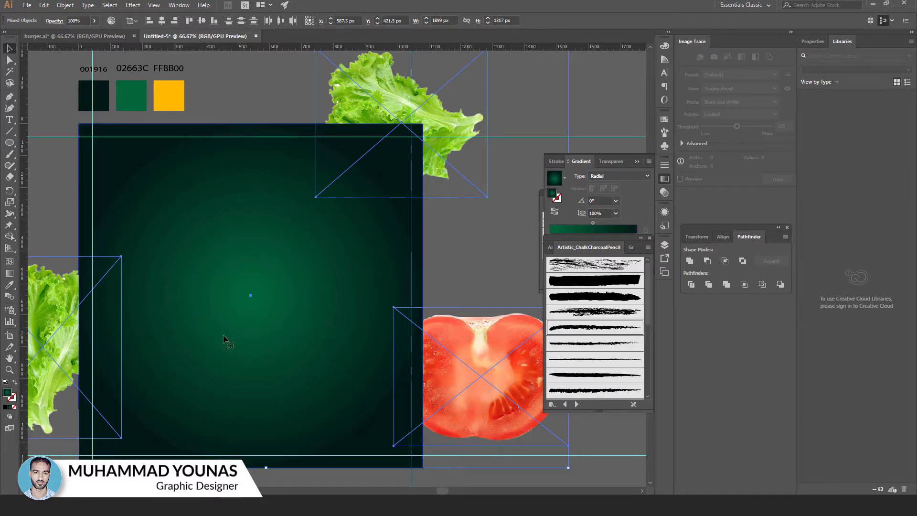
right_click(356, 184)
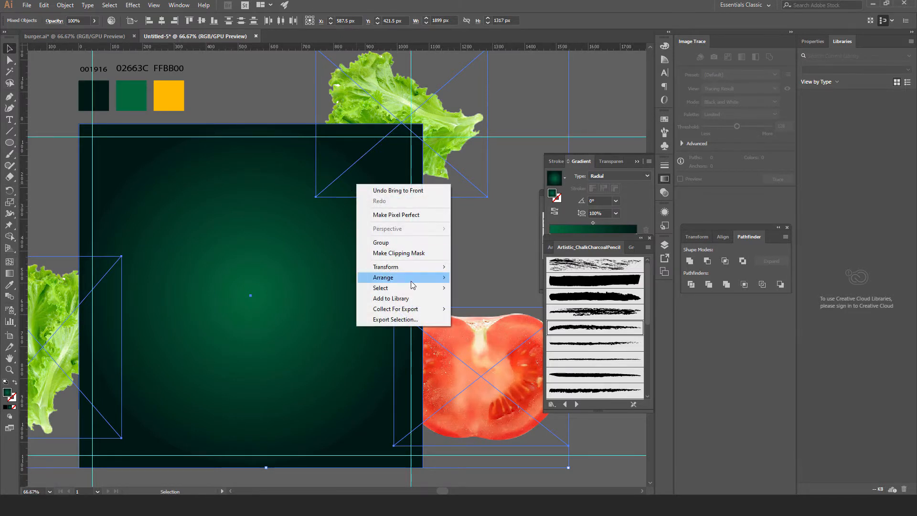
left_click(405, 258)
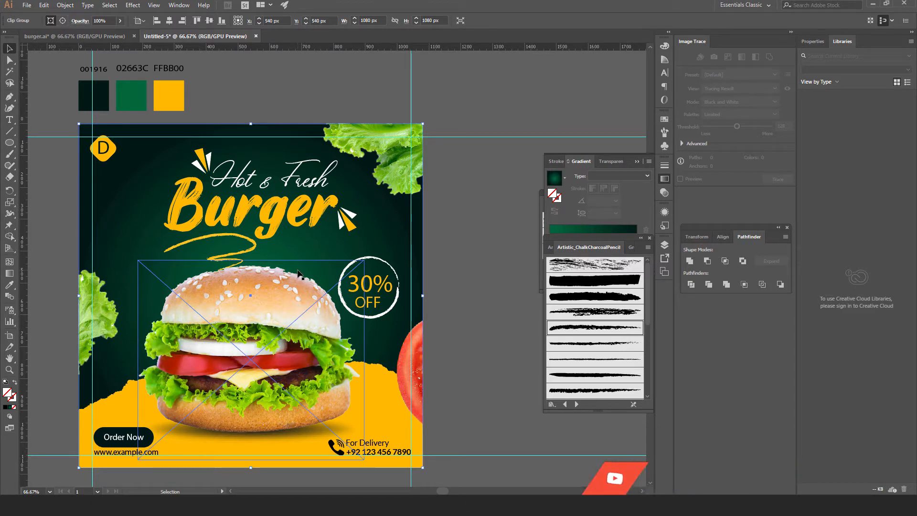
left_click(462, 267)
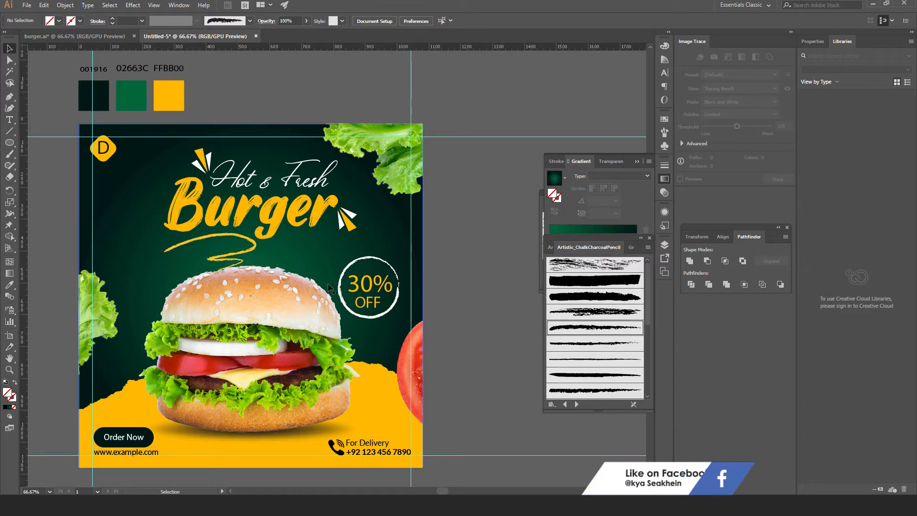